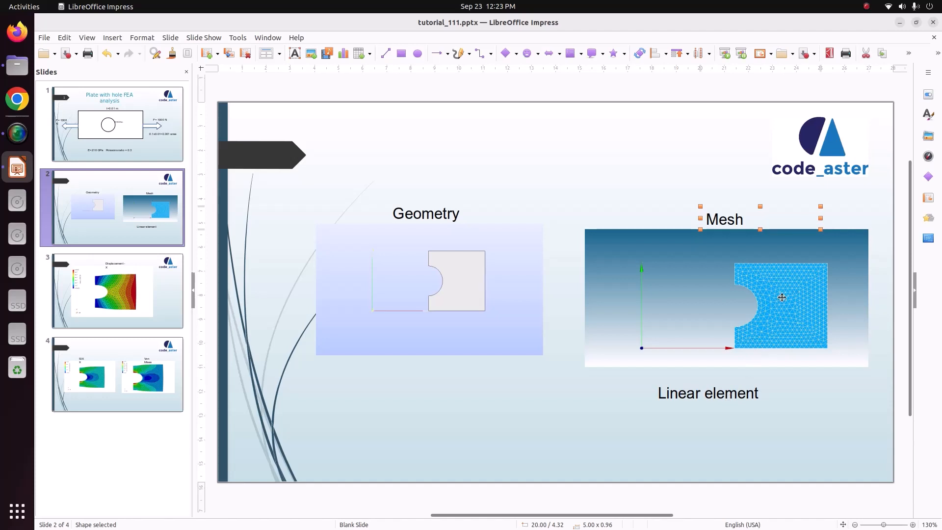
# Review the presentation slides showing the X displacement result and the SIXX and Von Mises stress results
pyautogui.click(133, 295)
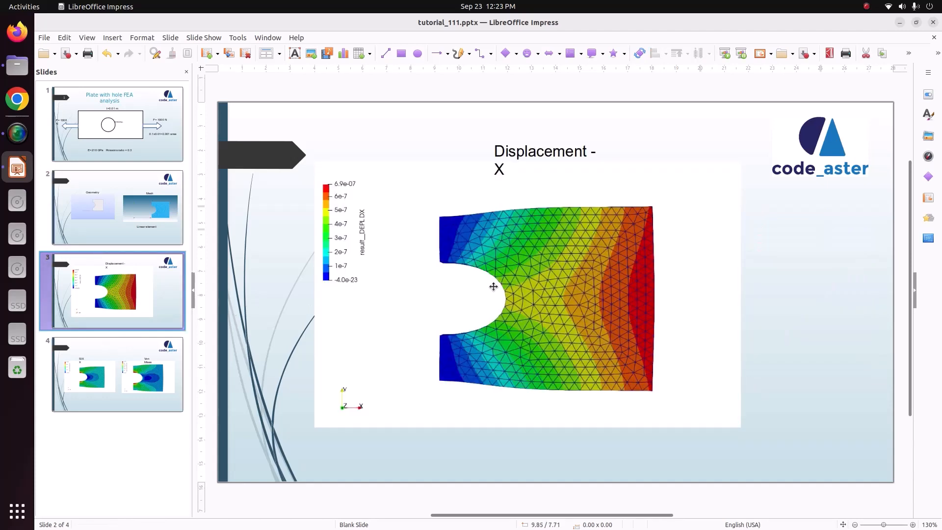
pyautogui.click(117, 402)
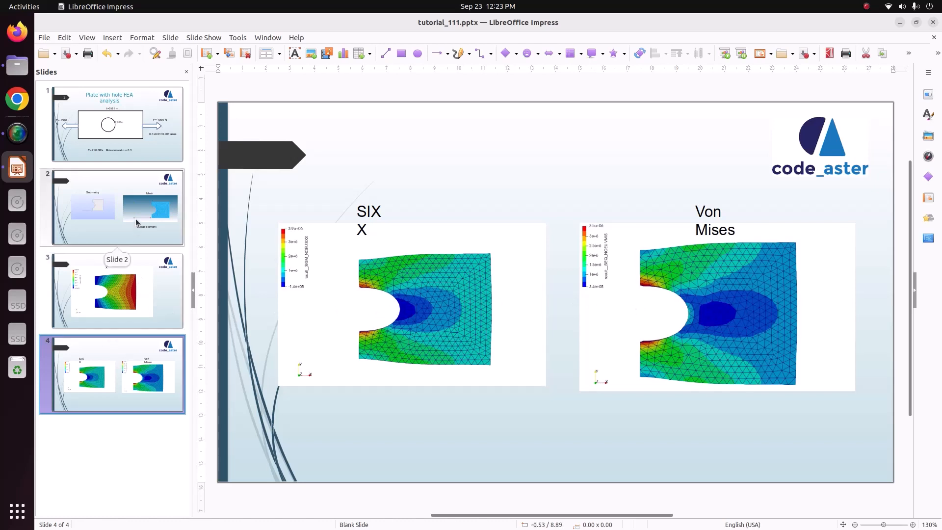
# Switch to the file manager, open a terminal in the Videos folder and launch salome_meca from the command history
pyautogui.hotkey('alt', 'Tab')
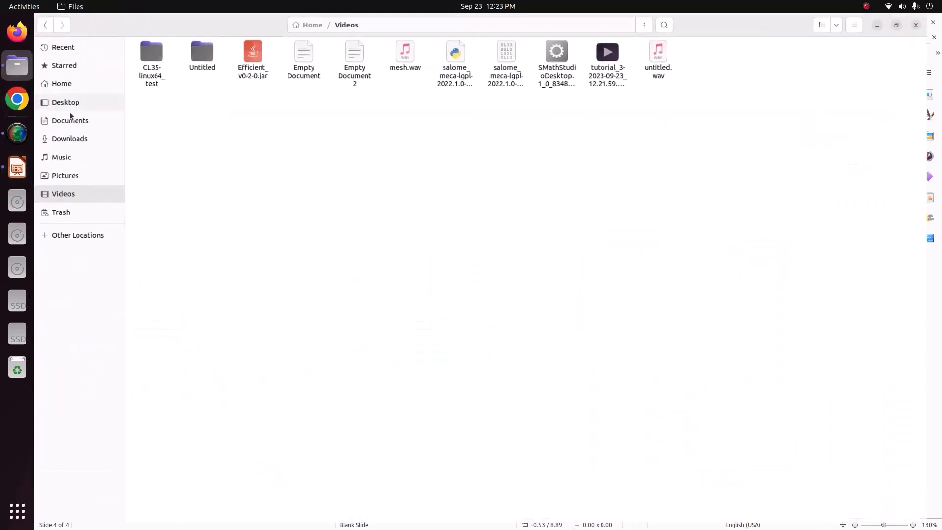
pyautogui.rightClick(300, 134)
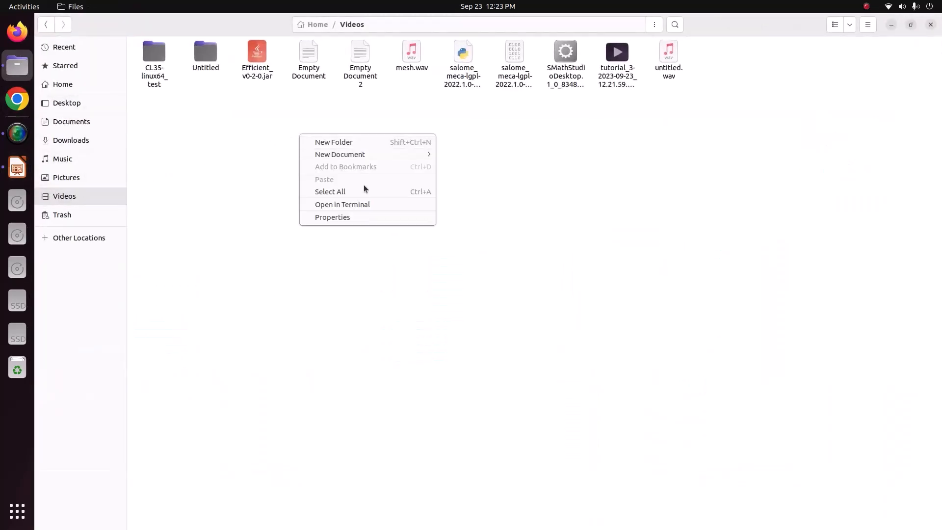
pyautogui.click(364, 203)
pyautogui.moveTo(292, 73); pyautogui.dragTo(350, 169)
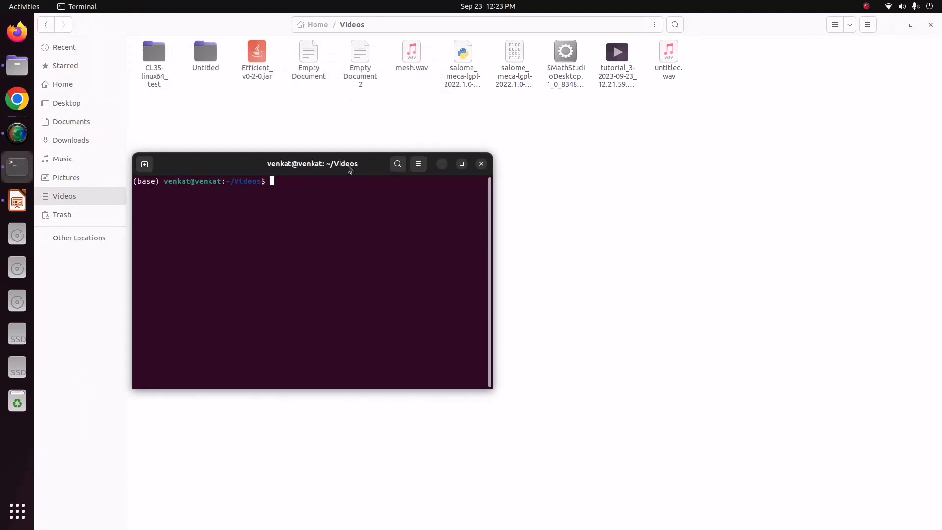
pyautogui.press('Up')
pyautogui.press('Up')
pyautogui.press('Up')
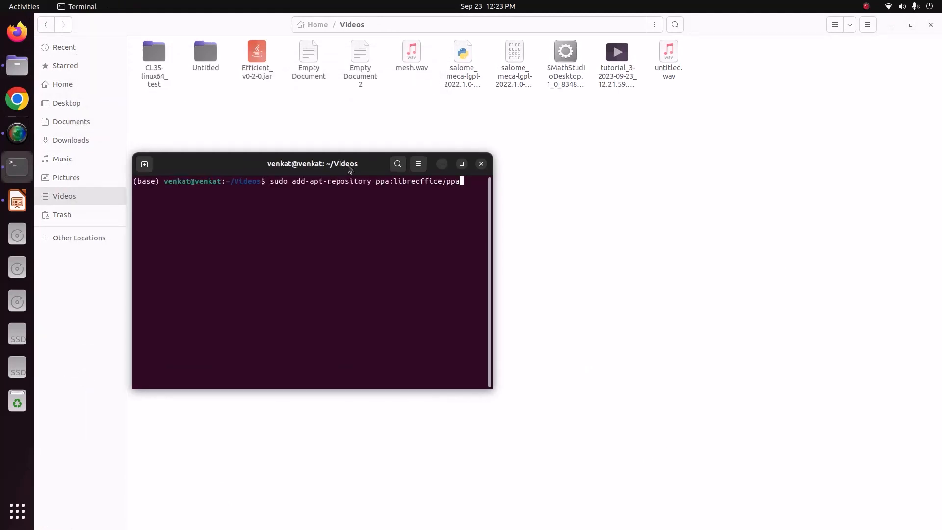
pyautogui.press('Return')
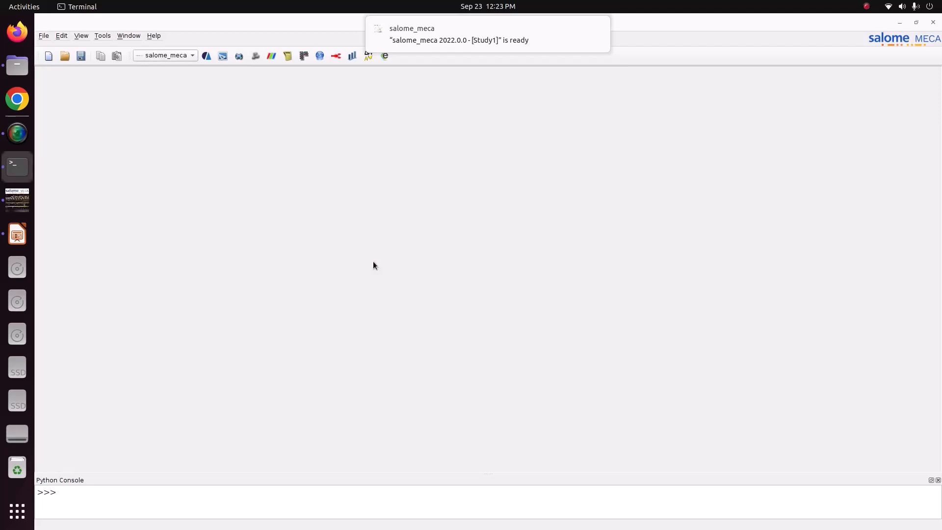
# Activate the Geometry module and expand the Geometry entry in the object tree
pyautogui.click(182, 56)
pyautogui.click(183, 87)
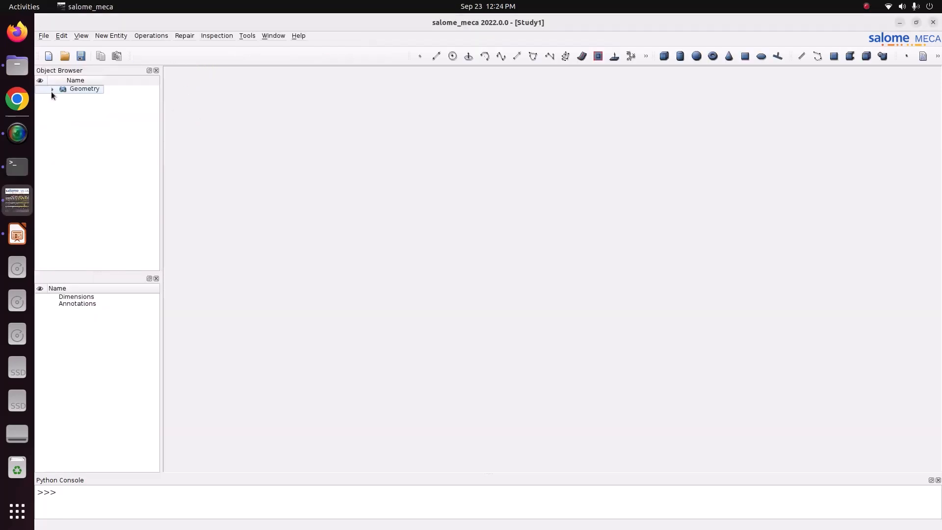
pyautogui.click(52, 90)
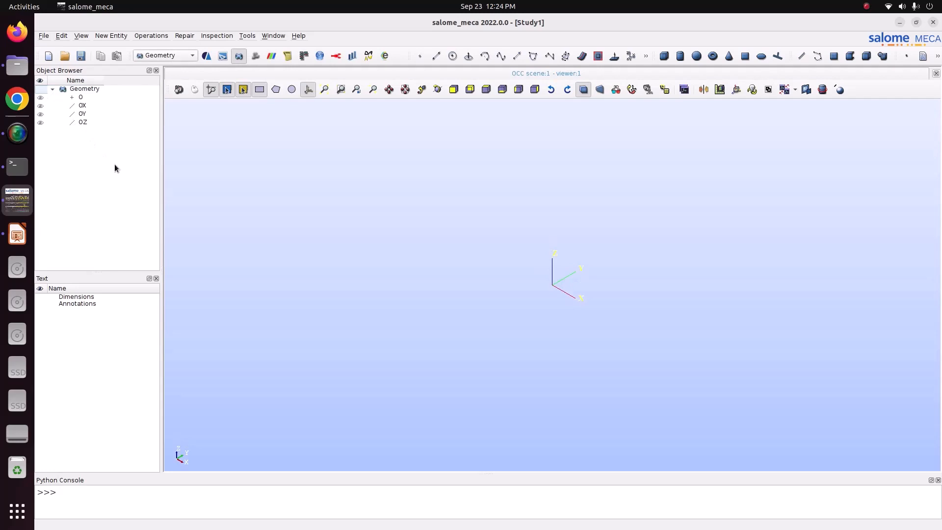
# Check the plate and hole dimensions on the first slide of the LibreOffice Impress presentation, then return to salome_meca
pyautogui.click(17, 234)
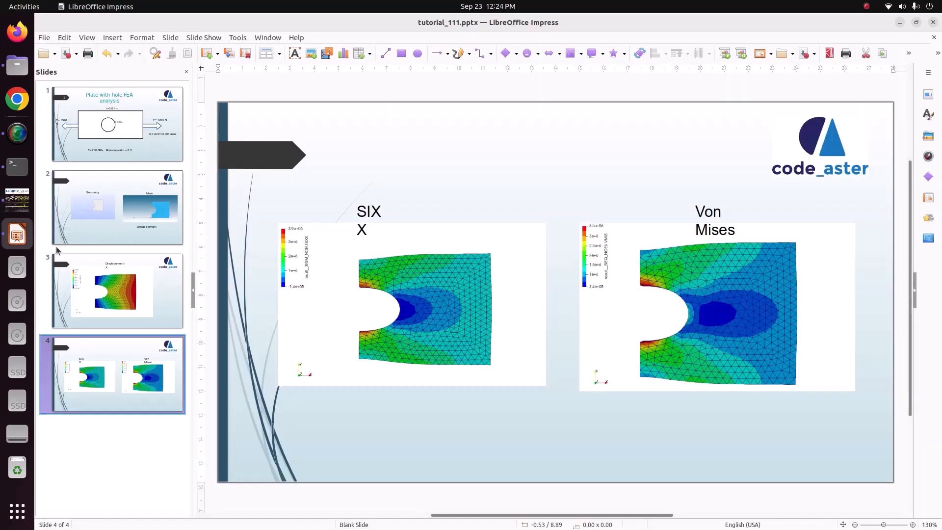
pyautogui.click(117, 134)
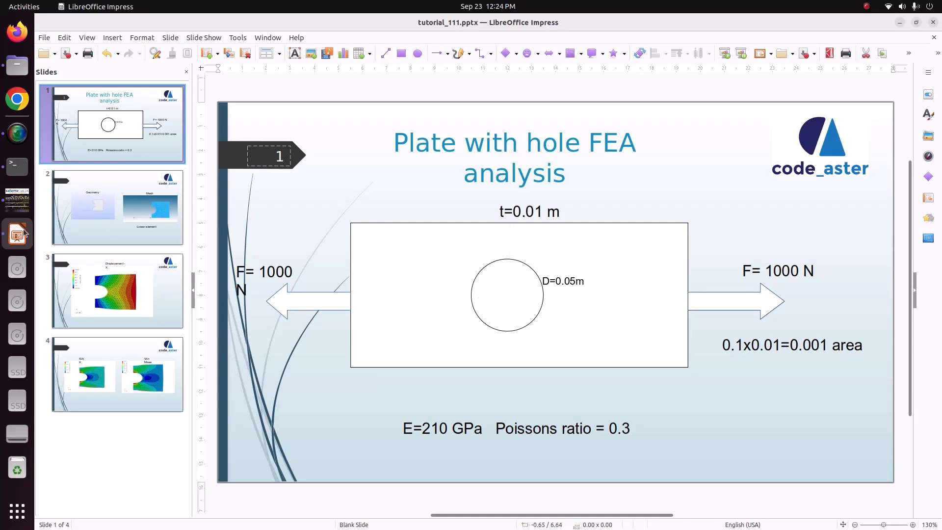
pyautogui.click(18, 201)
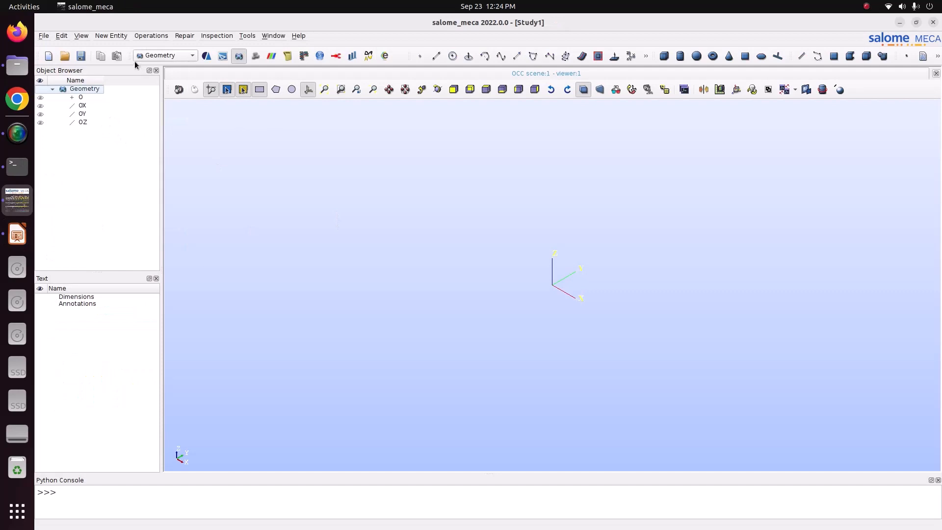
# Create a box at the origin with Dx 0.2, Dy 0.1 and Dz 0.01, checking the dimensions against the presentation
pyautogui.click(112, 35)
pyautogui.moveTo(114, 45)
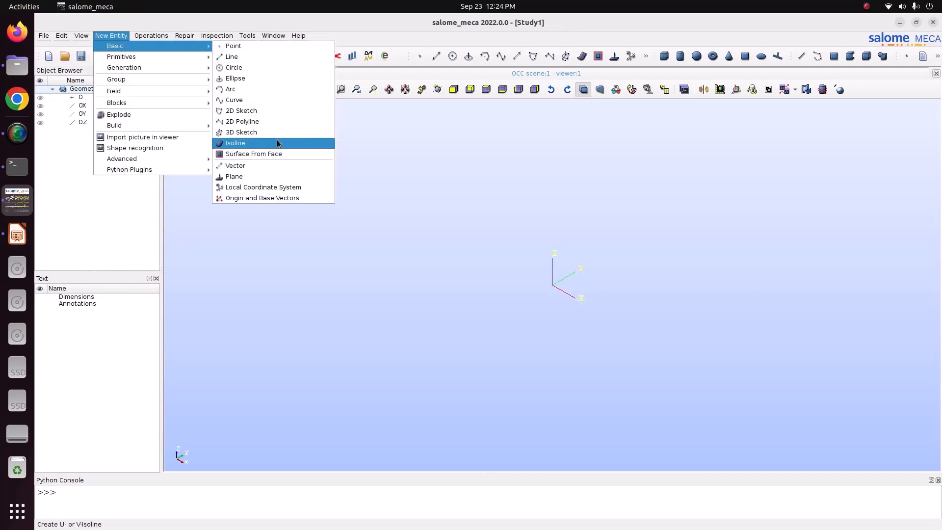
pyautogui.moveTo(147, 56)
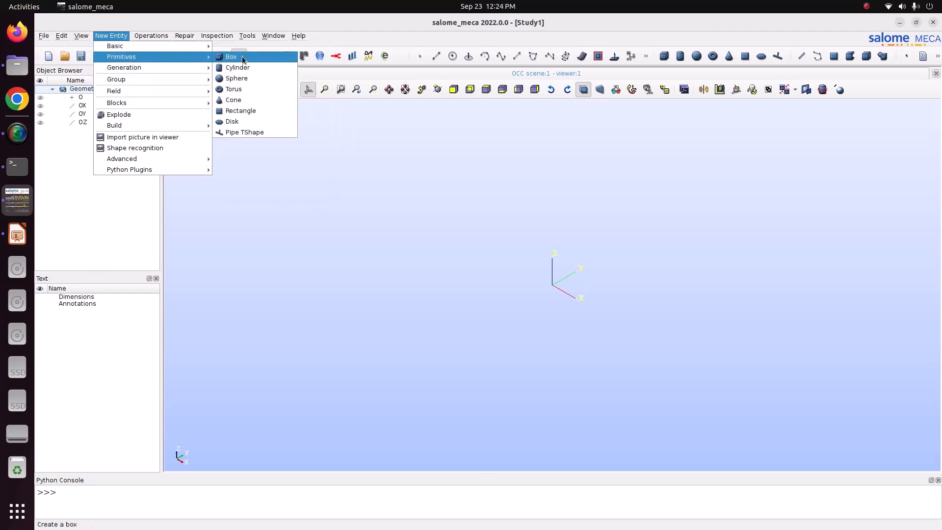
pyautogui.click(242, 57)
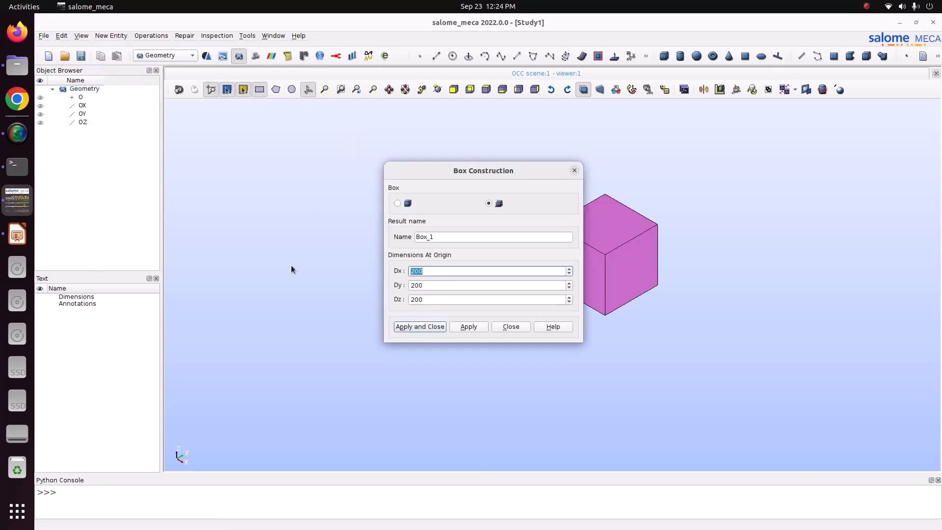
pyautogui.write('0.2')
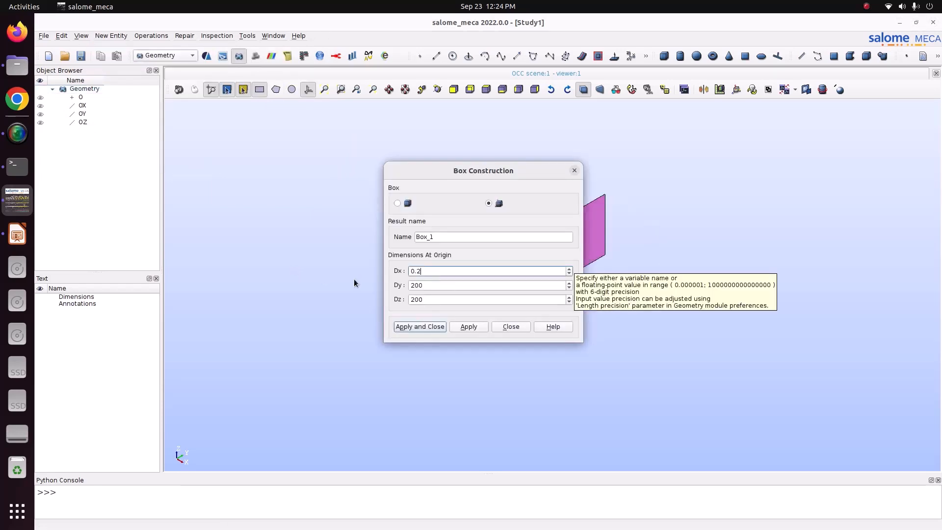
pyautogui.doubleClick(441, 284)
pyautogui.write('0')
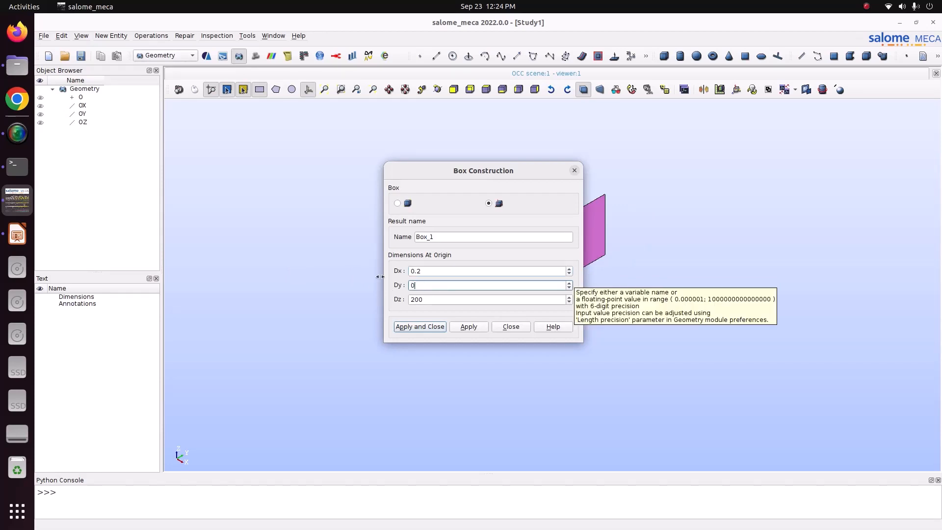
pyautogui.write('.1')
pyautogui.doubleClick(465, 299)
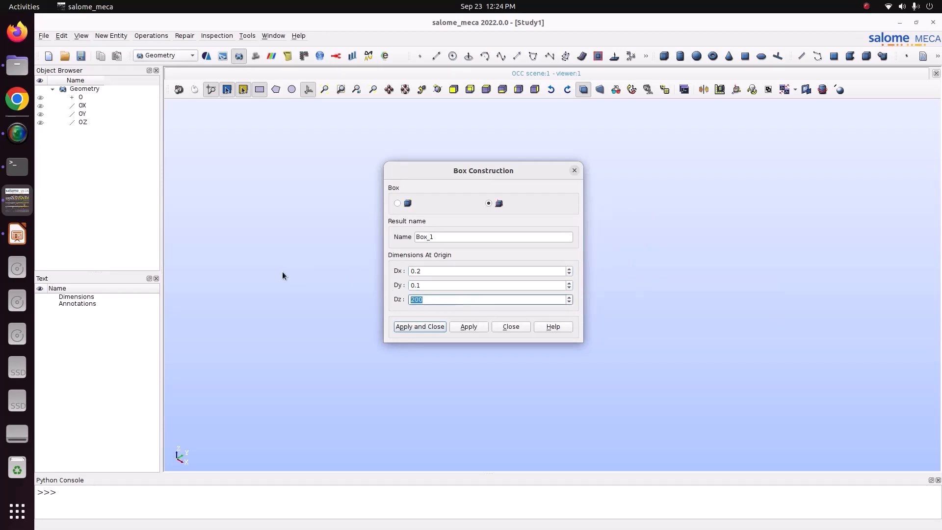
pyautogui.write('0.01')
pyautogui.click(17, 234)
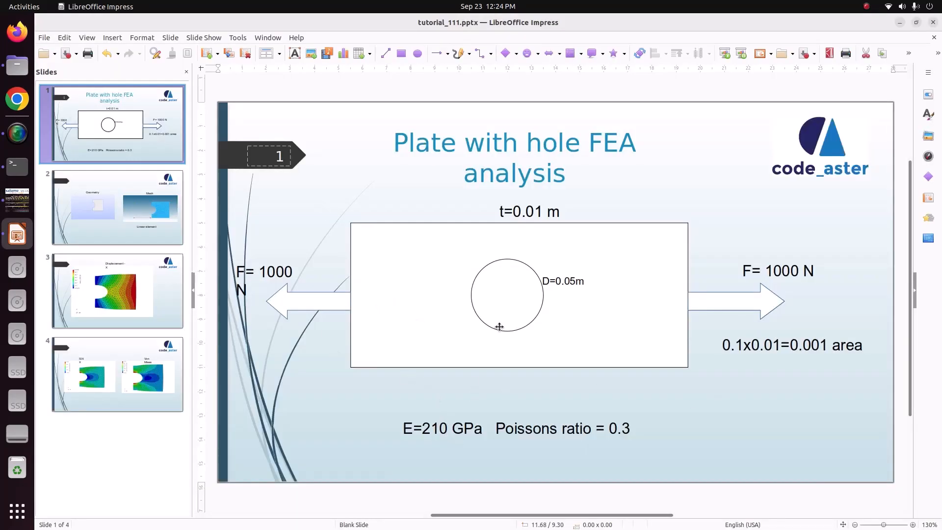
pyautogui.click(17, 200)
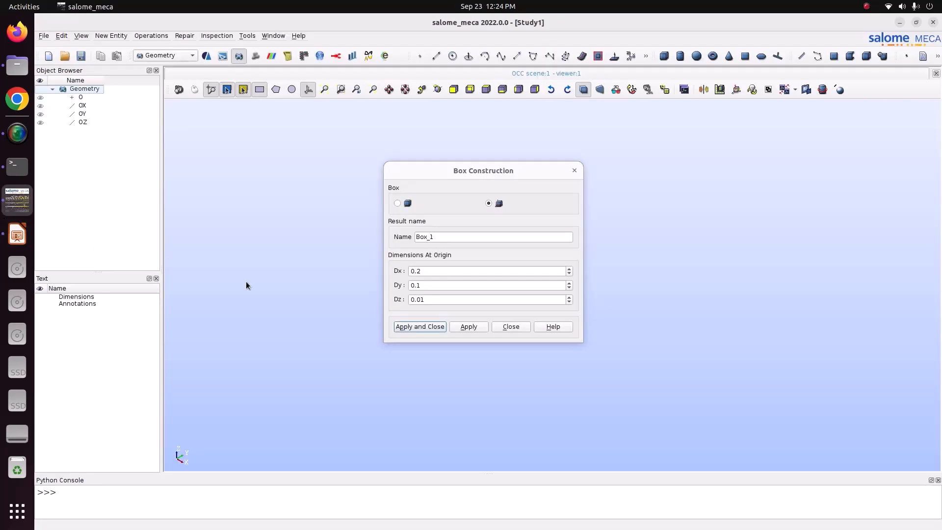
pyautogui.click(422, 327)
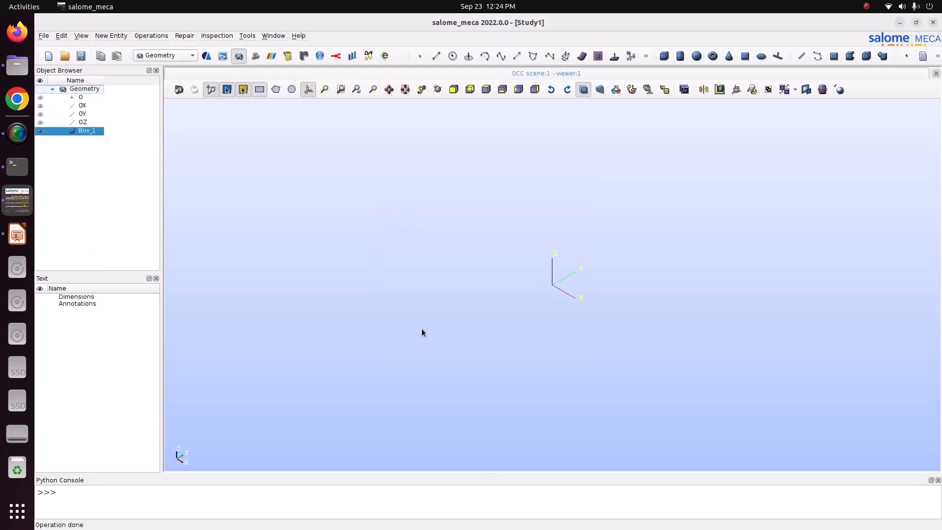
# Create a point at the centre of the plate's bottom face with coordinates X 0.1, Y 0.05 and Z 0
pyautogui.click(324, 89)
pyautogui.click(437, 90)
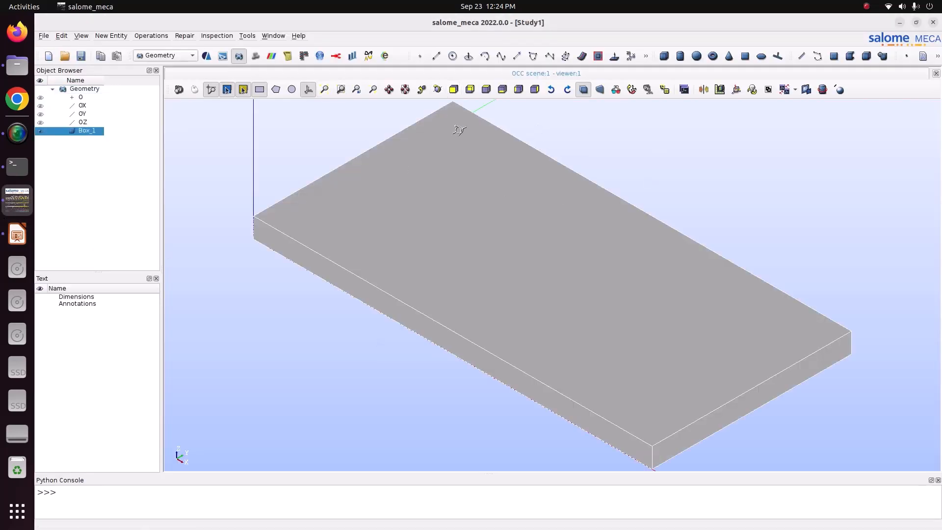
pyautogui.moveTo(462, 134); pyautogui.dragTo(530, 263)
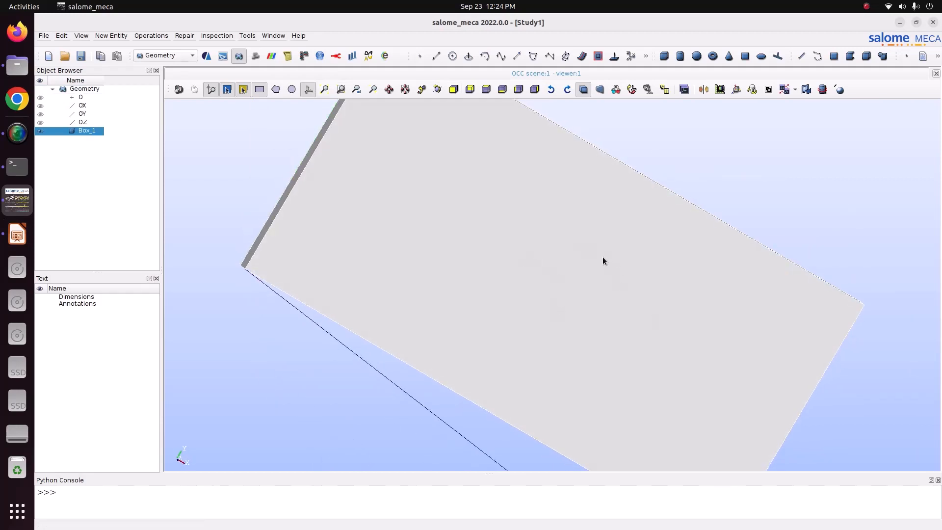
pyautogui.click(111, 36)
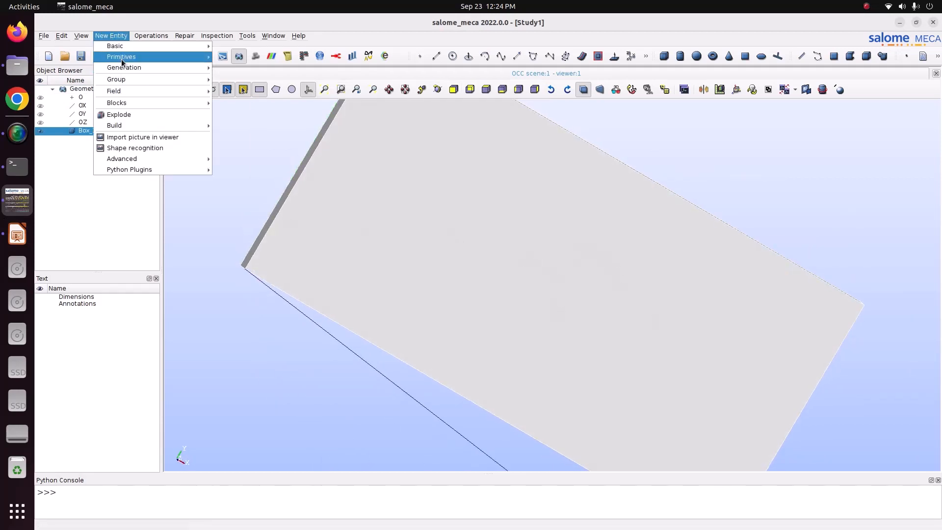
pyautogui.moveTo(126, 60)
pyautogui.click(240, 46)
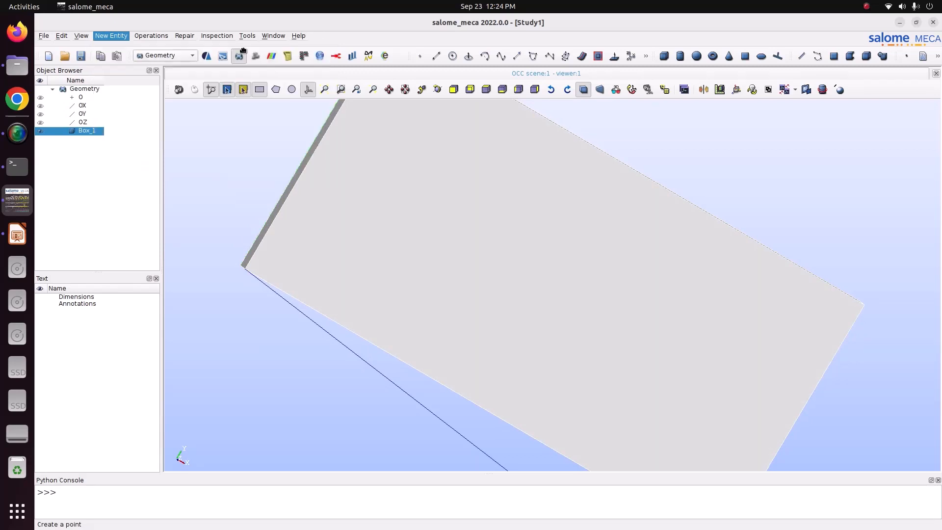
pyautogui.click(414, 273)
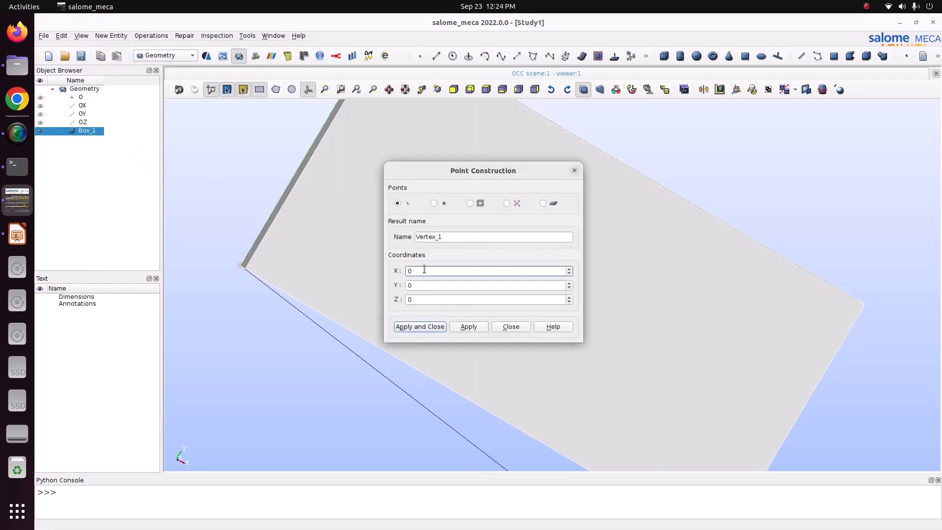
pyautogui.write('0.1')
pyautogui.click(418, 284)
pyautogui.doubleClick(418, 285)
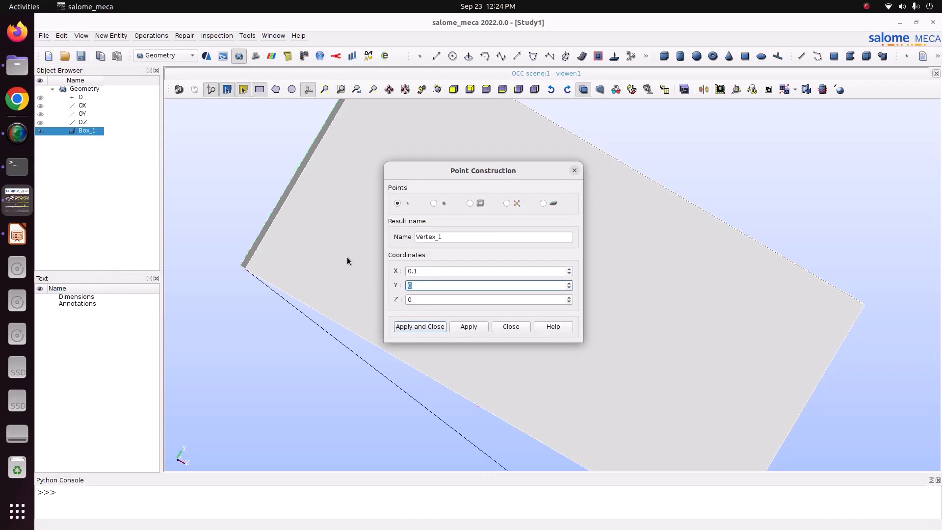
pyautogui.write('0.05')
pyautogui.moveTo(498, 170); pyautogui.dragTo(293, 136)
pyautogui.click(437, 88)
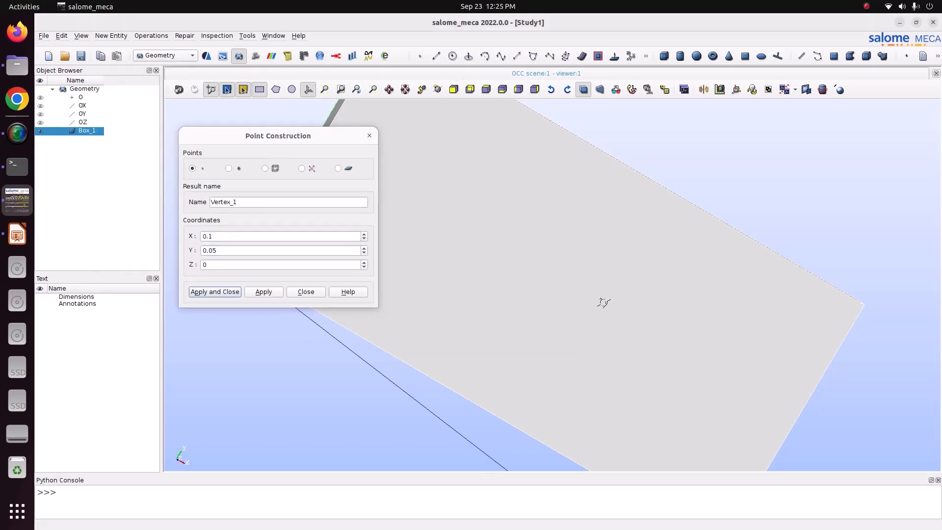
pyautogui.moveTo(604, 302); pyautogui.dragTo(599, 269)
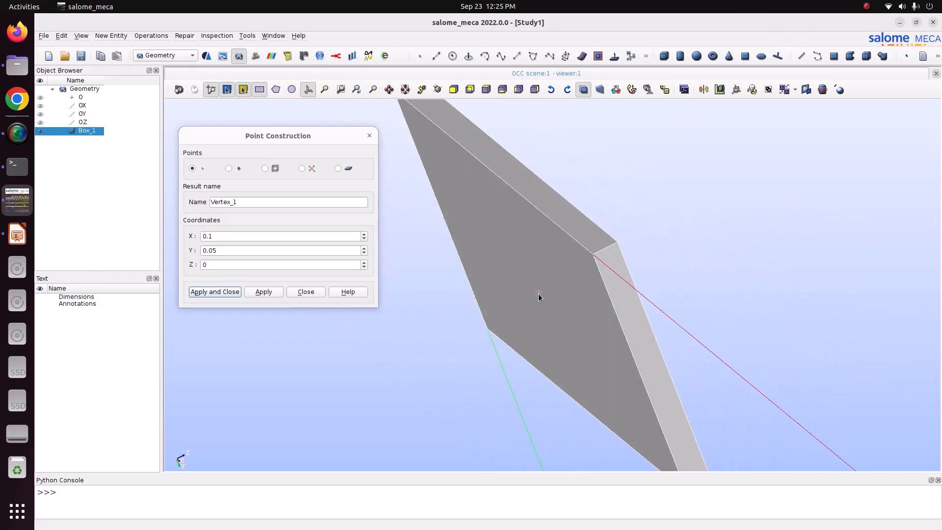
pyautogui.click(211, 293)
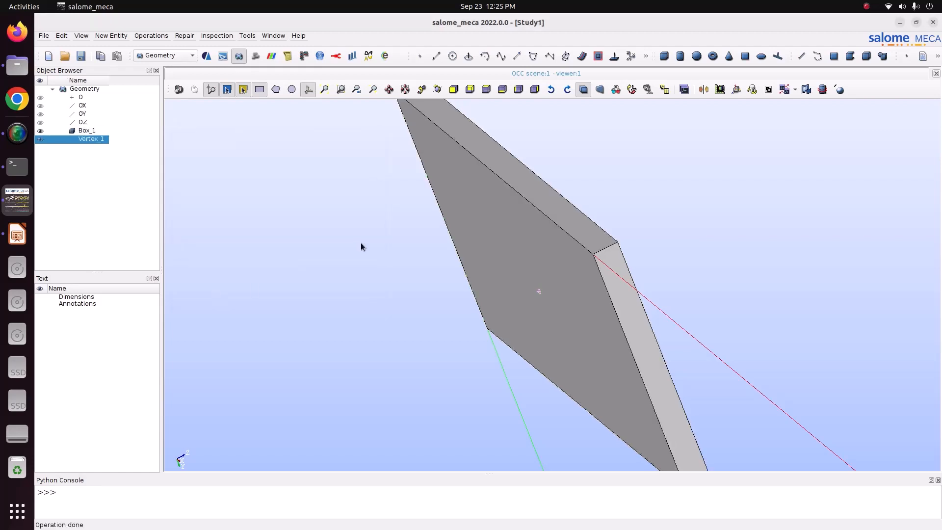
# Start a cylinder from a point and vector, using Vertex_1 as the base point and OZ as its axis
pyautogui.click(436, 90)
pyautogui.moveTo(500, 303); pyautogui.dragTo(708, 240)
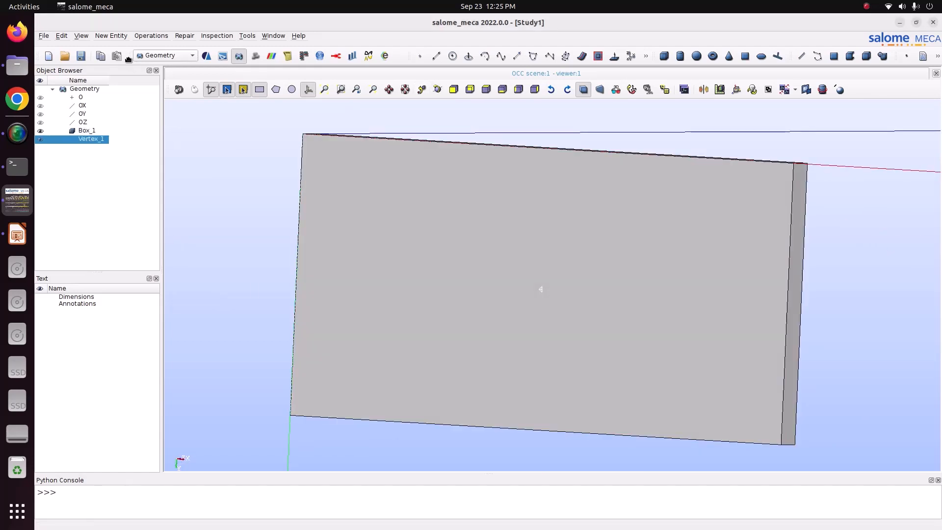
pyautogui.click(114, 36)
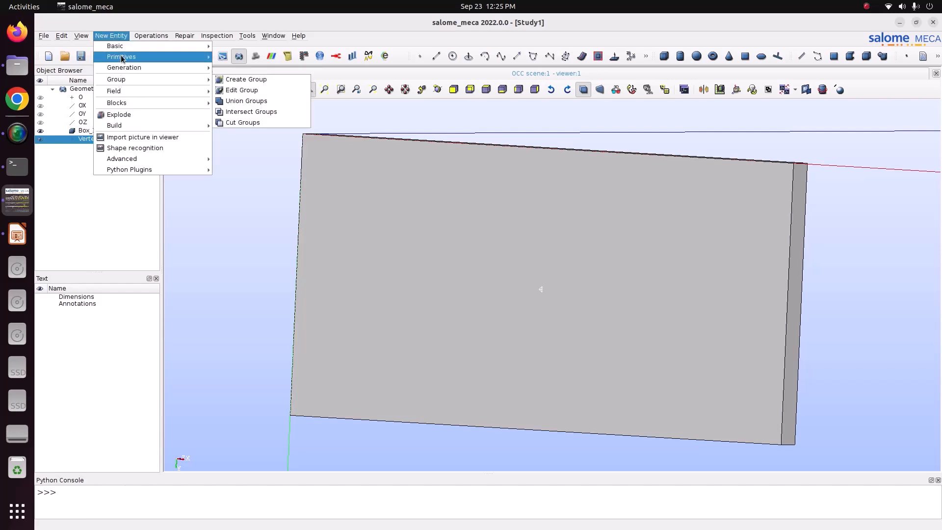
pyautogui.moveTo(154, 58)
pyautogui.click(273, 68)
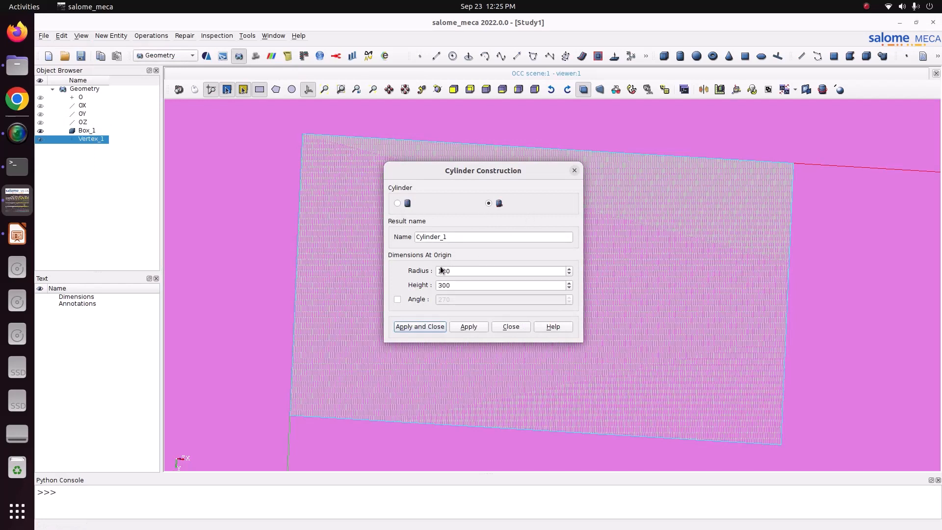
pyautogui.click(398, 203)
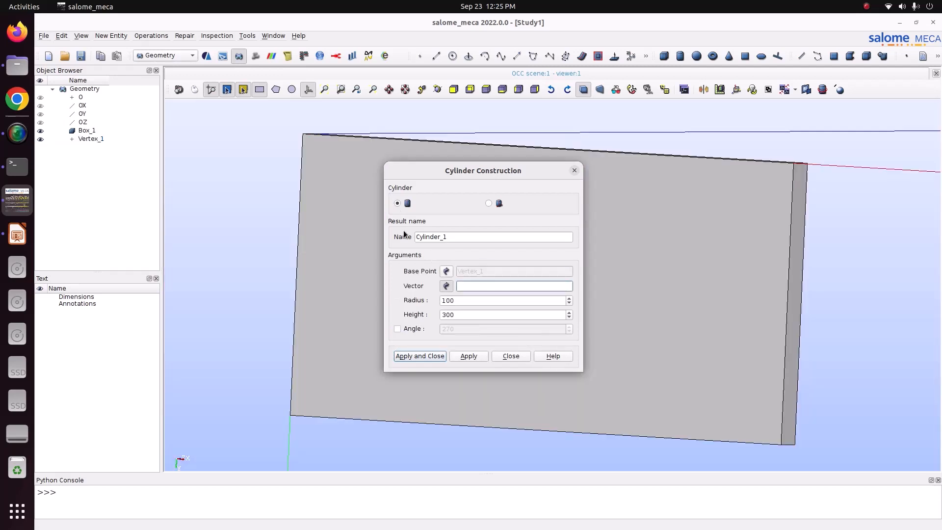
pyautogui.moveTo(461, 176); pyautogui.dragTo(257, 107)
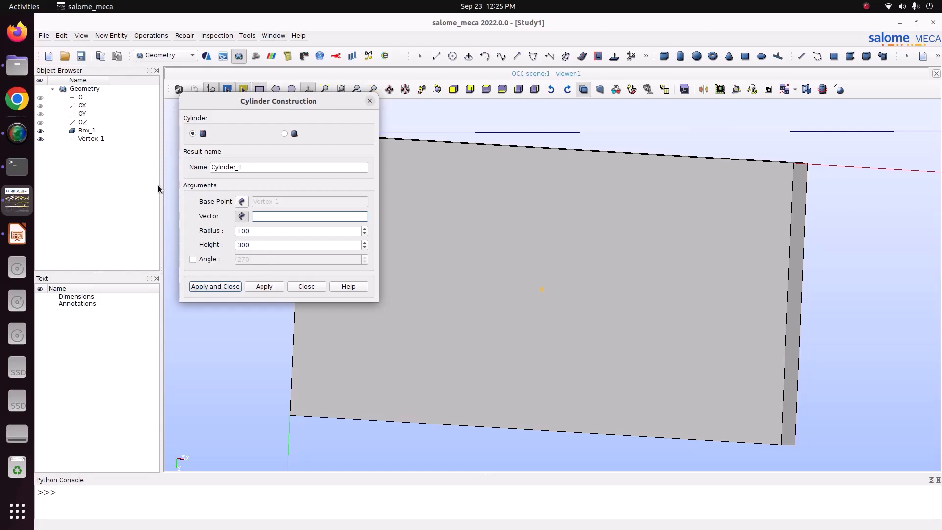
pyautogui.click(83, 124)
# Set the cylinder's radius to 0.025 and height to 0.01, and create it at the plate's centre
pyautogui.moveTo(256, 233); pyautogui.dragTo(182, 216)
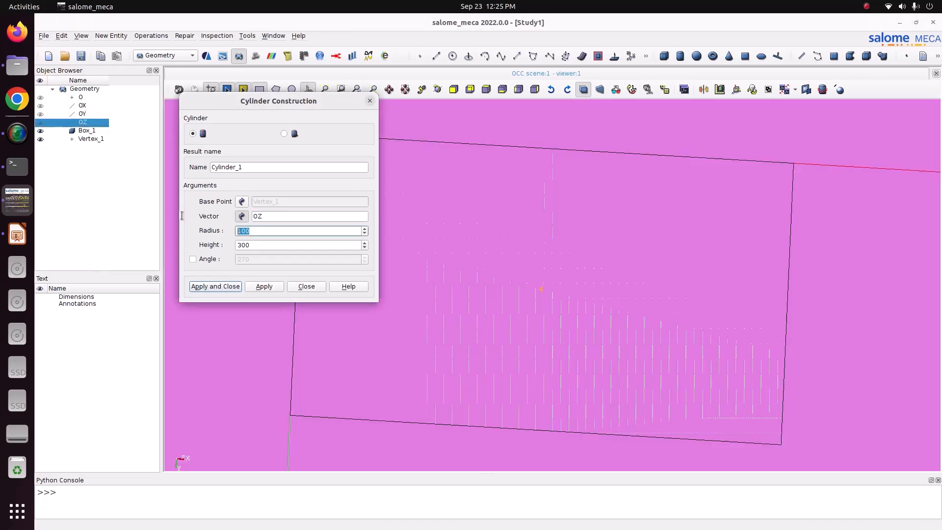
pyautogui.write('0.025')
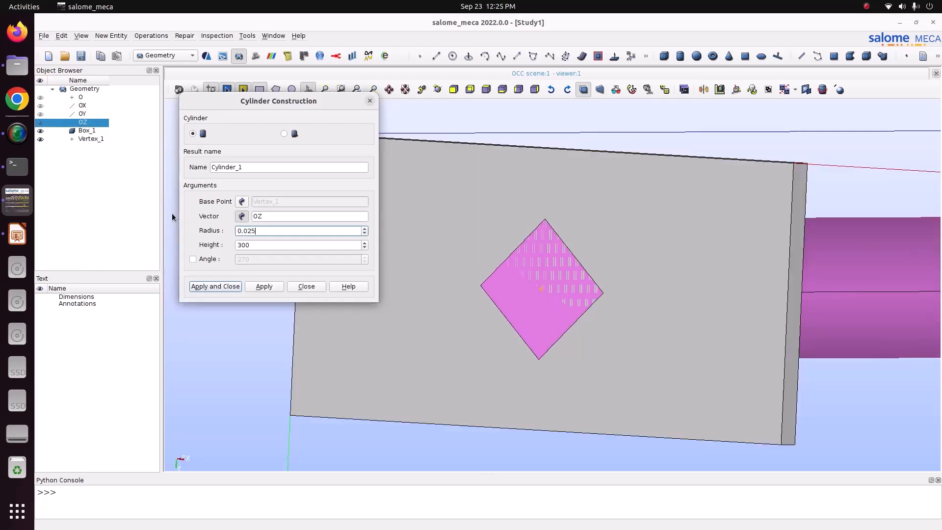
pyautogui.moveTo(258, 245); pyautogui.dragTo(204, 234)
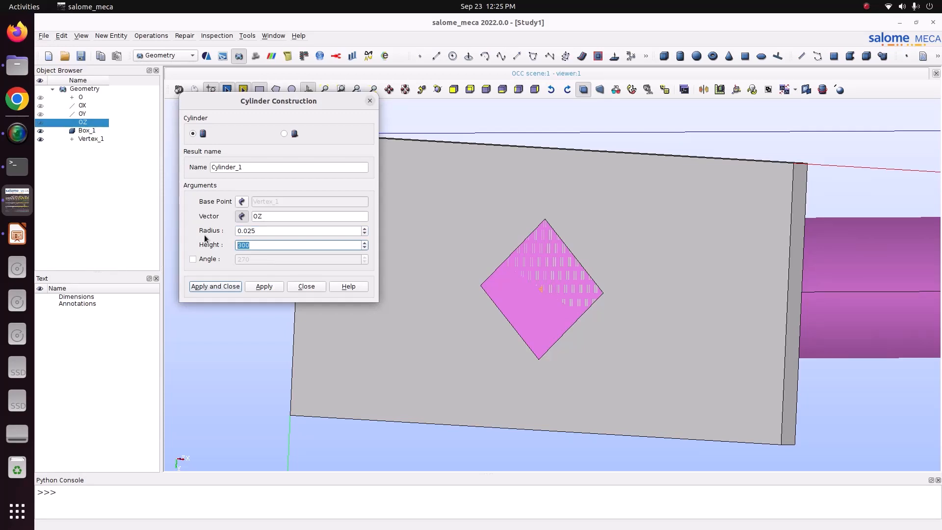
pyautogui.write('0.01')
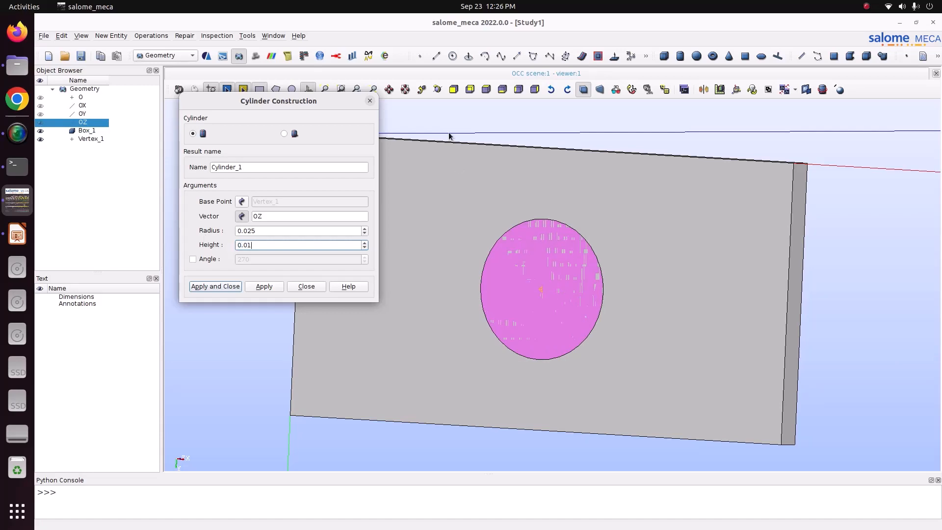
pyautogui.click(438, 92)
pyautogui.moveTo(458, 201); pyautogui.dragTo(696, 227)
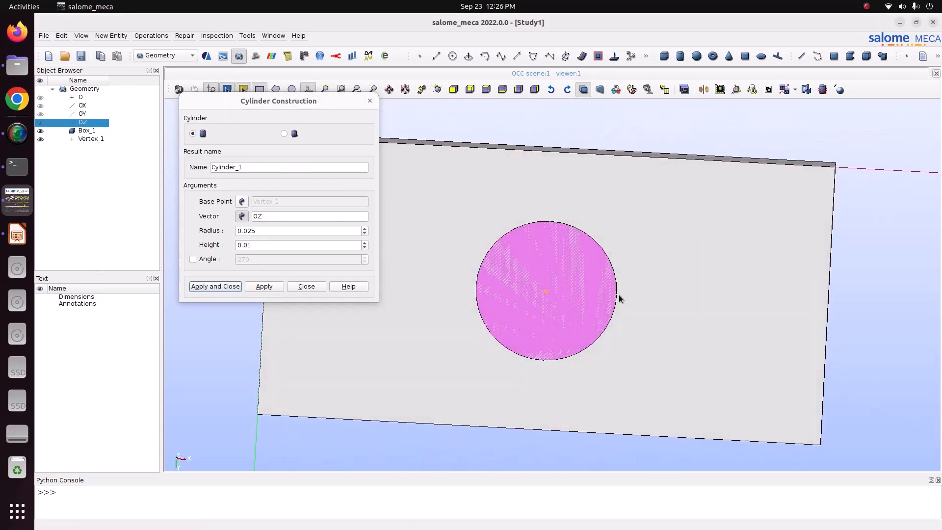
pyautogui.click(216, 286)
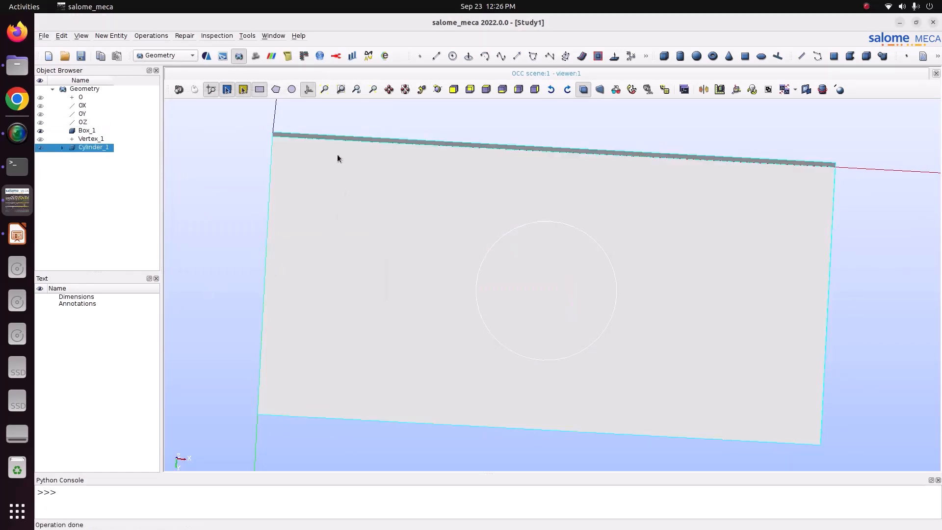
# Cut the hole through the plate with Box_1 as the main object and Cylinder_1 as the tool object
pyautogui.click(324, 91)
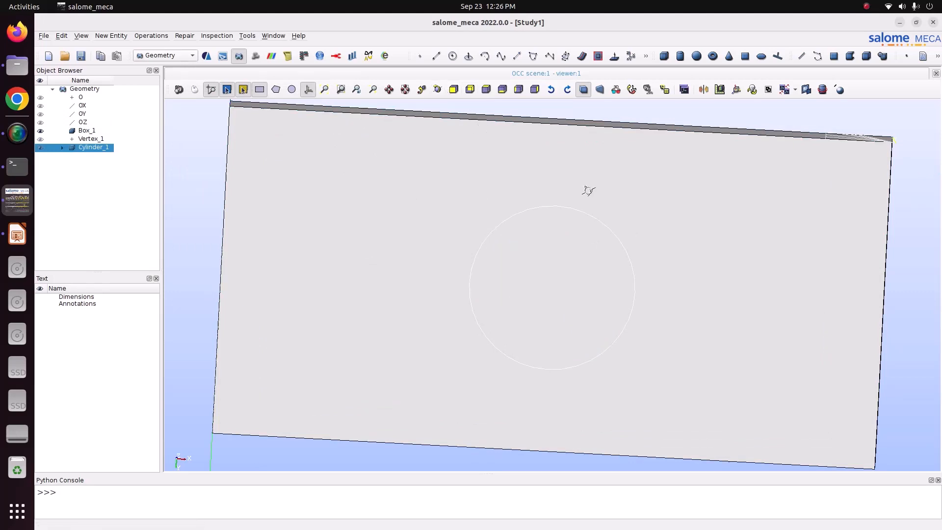
pyautogui.keyDown('ctrl'); pyautogui.moveTo(589, 191); pyautogui.dragTo(23, 210, button='right'); pyautogui.keyUp('ctrl')
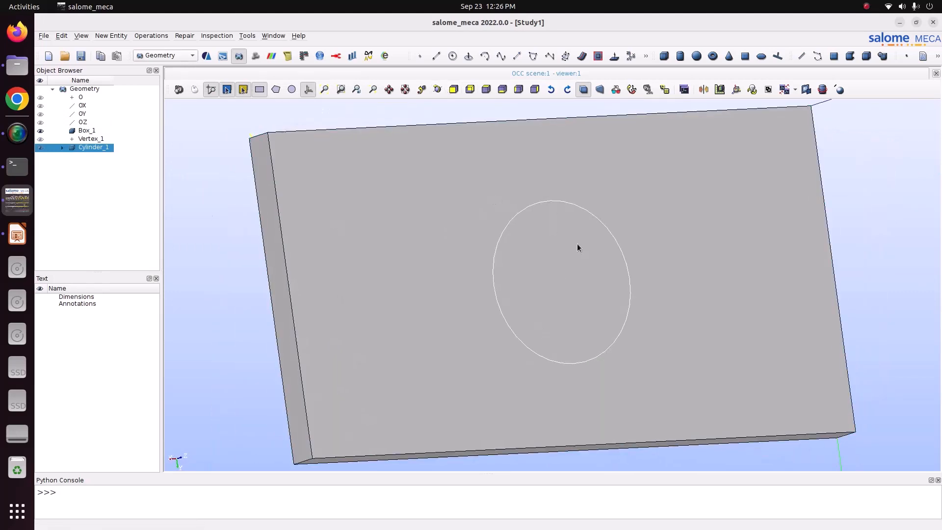
pyautogui.click(155, 37)
pyautogui.moveTo(167, 46)
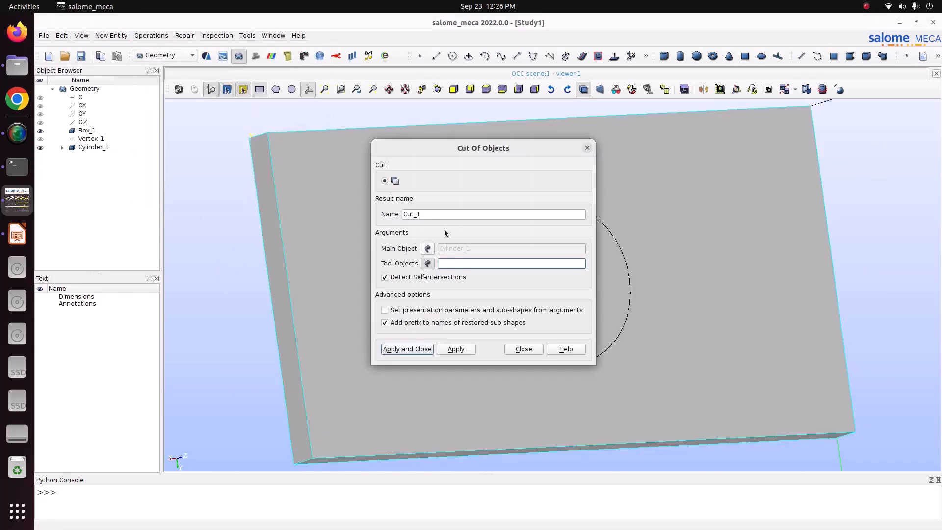
pyautogui.click(428, 248)
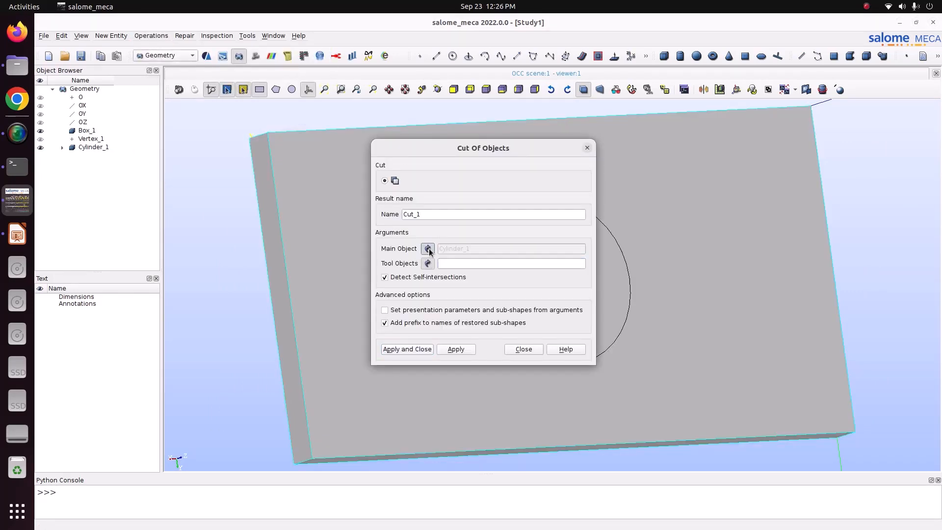
pyautogui.click(100, 131)
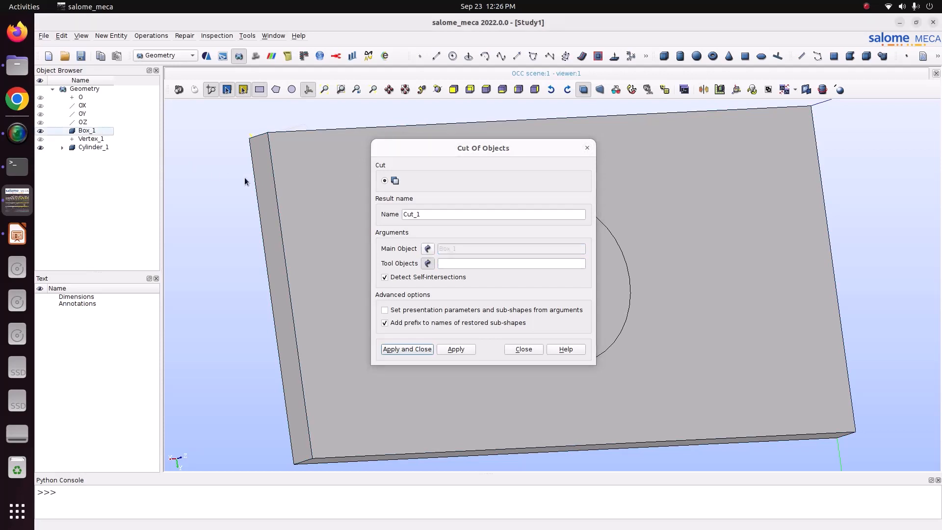
pyautogui.click(427, 264)
pyautogui.click(93, 148)
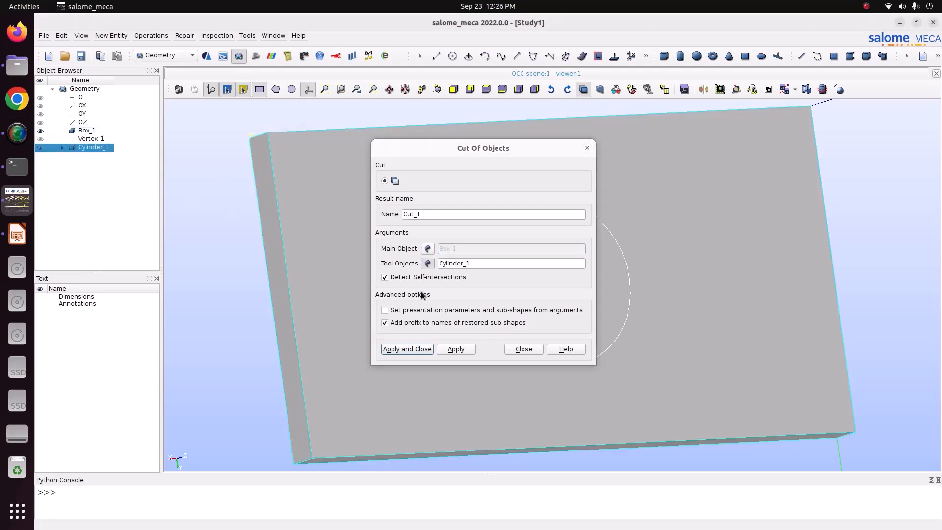
pyautogui.click(416, 350)
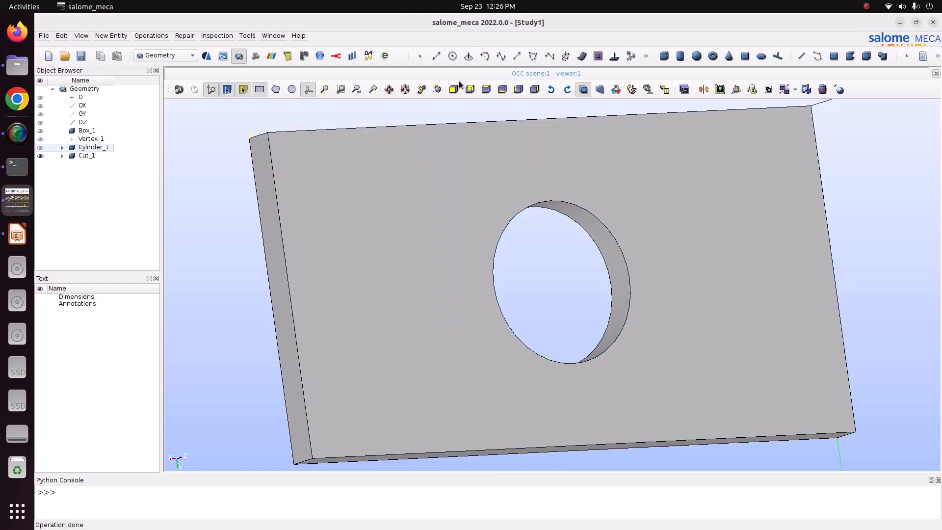
# Create a plane of size 1 through Vertex_1, perpendicular to the OX vector
pyautogui.click(438, 88)
pyautogui.moveTo(608, 200); pyautogui.dragTo(519, 263)
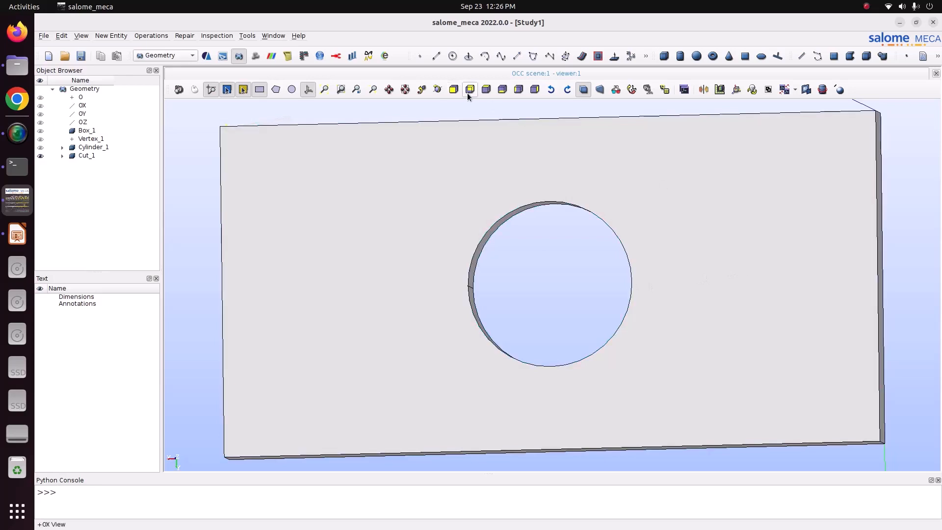
pyautogui.click(484, 90)
pyautogui.click(483, 90)
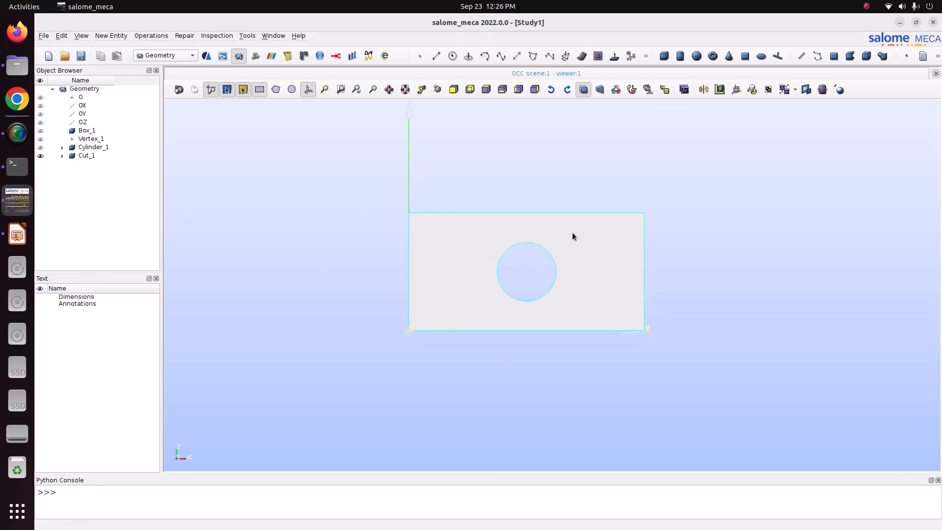
pyautogui.click(114, 36)
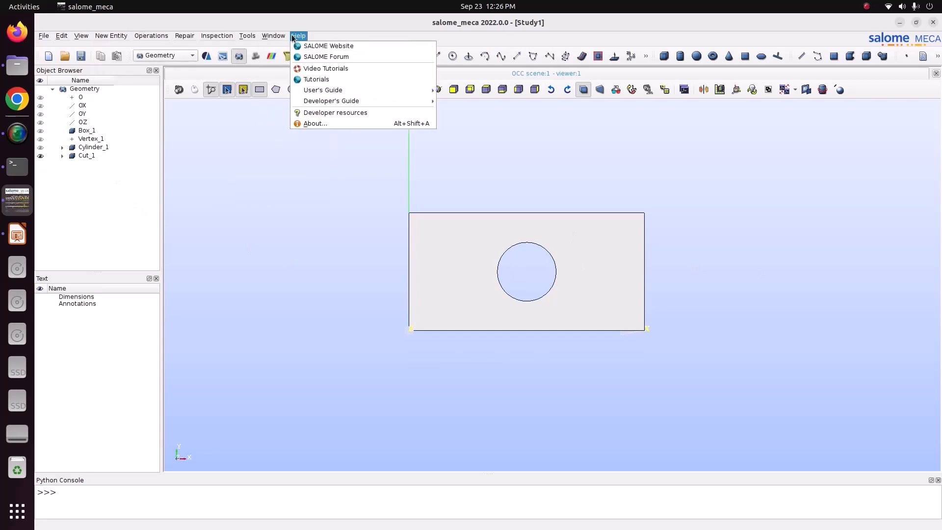
pyautogui.moveTo(207, 50)
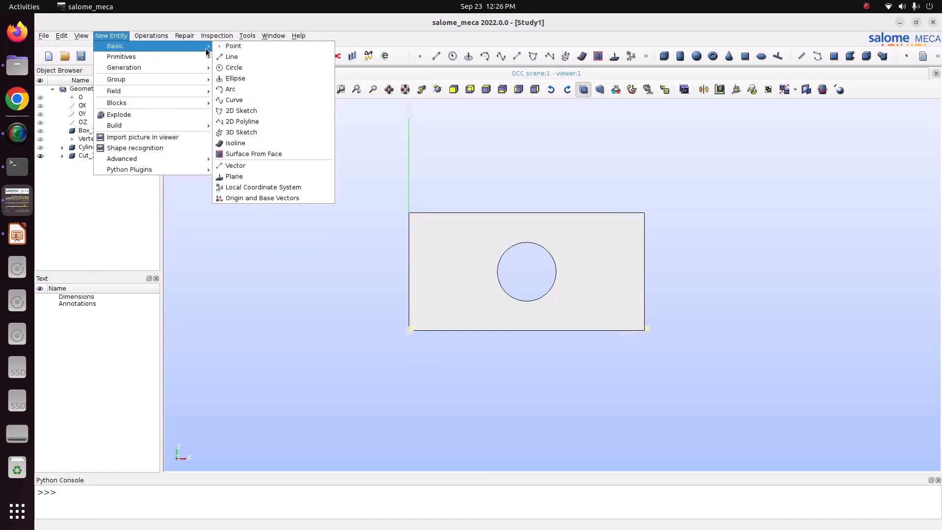
pyautogui.click(250, 177)
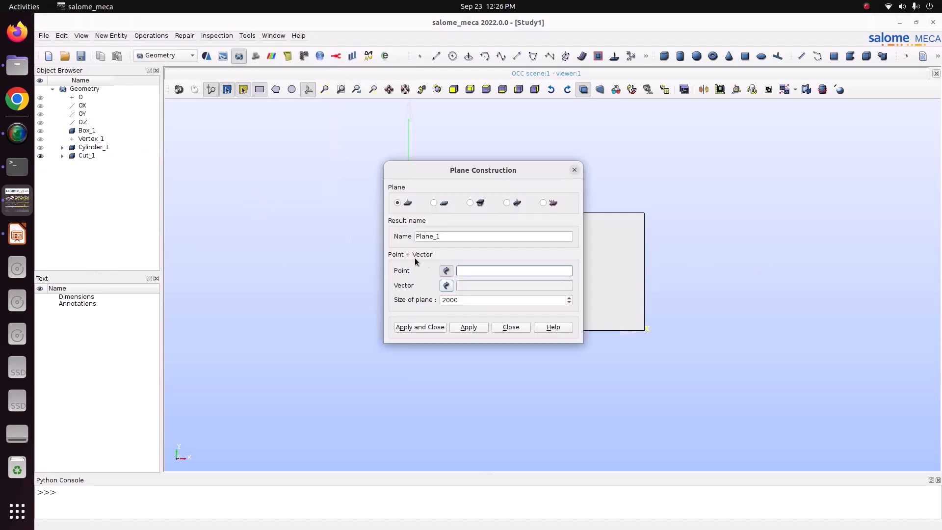
pyautogui.click(94, 139)
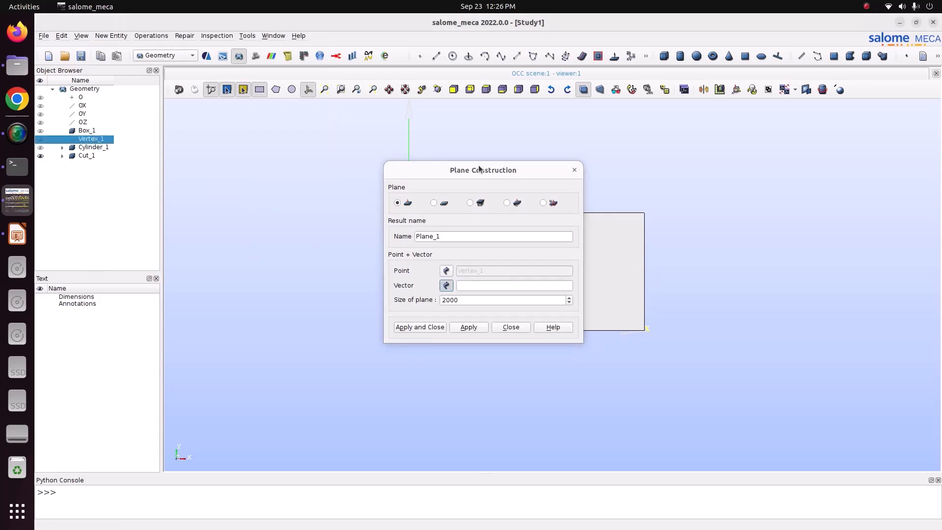
pyautogui.moveTo(480, 168); pyautogui.dragTo(698, 143)
pyautogui.click(83, 106)
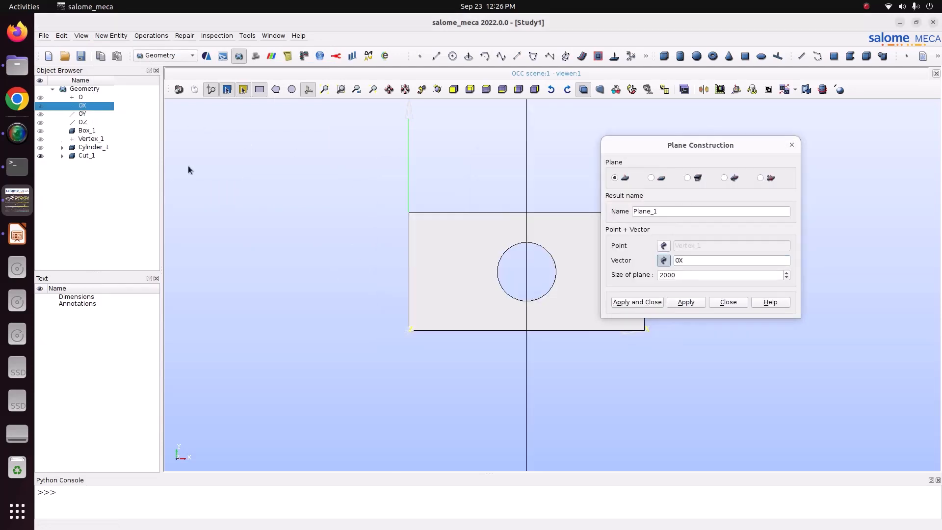
pyautogui.moveTo(680, 276); pyautogui.dragTo(606, 266)
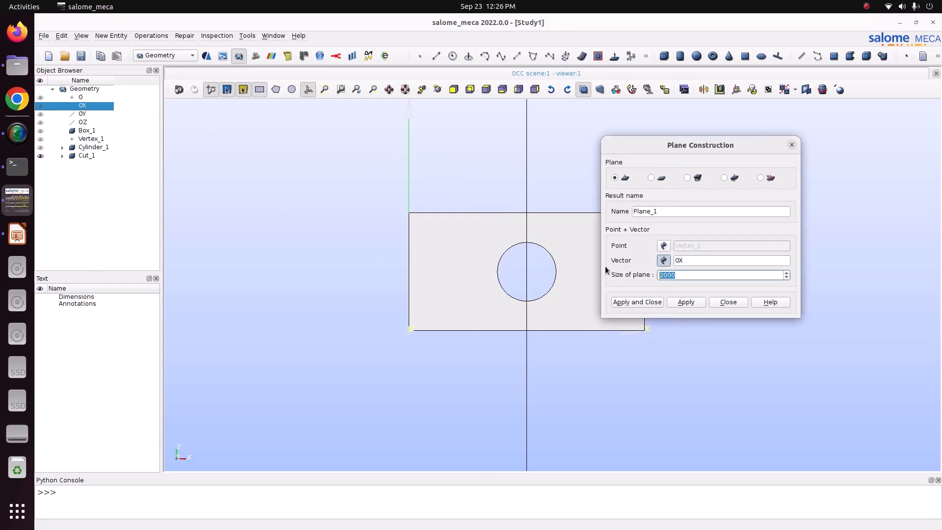
pyautogui.write('1')
pyautogui.click(634, 302)
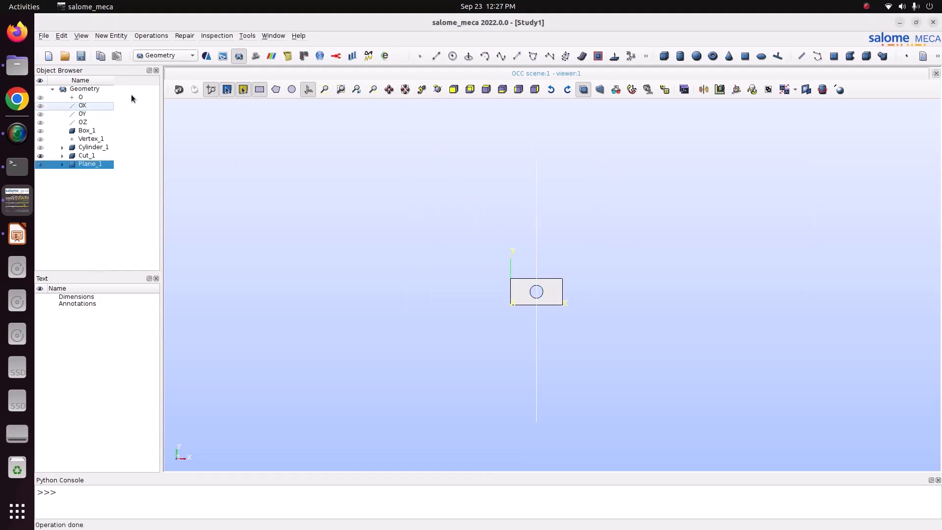
# Partition the holed plate Cut_1 with Plane_1 as the tool object, keeping the resulting type Solid
pyautogui.click(150, 36)
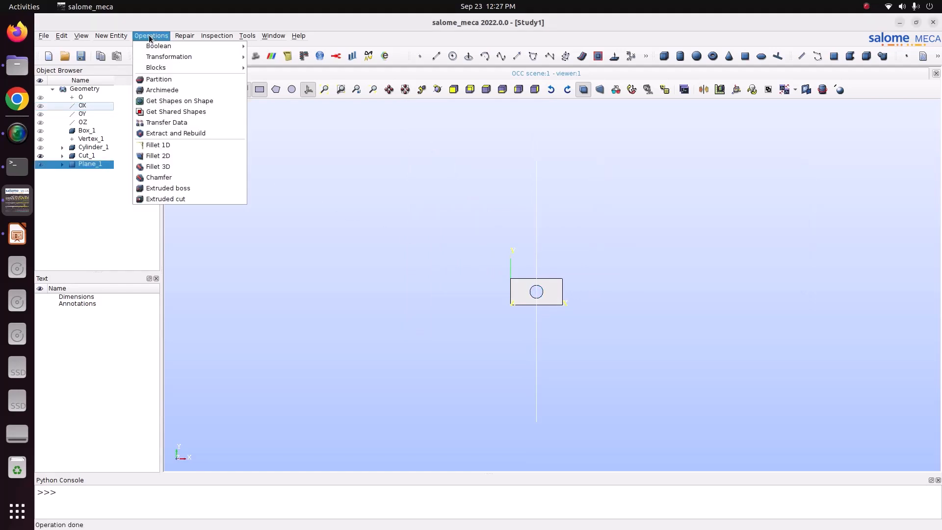
pyautogui.click(158, 79)
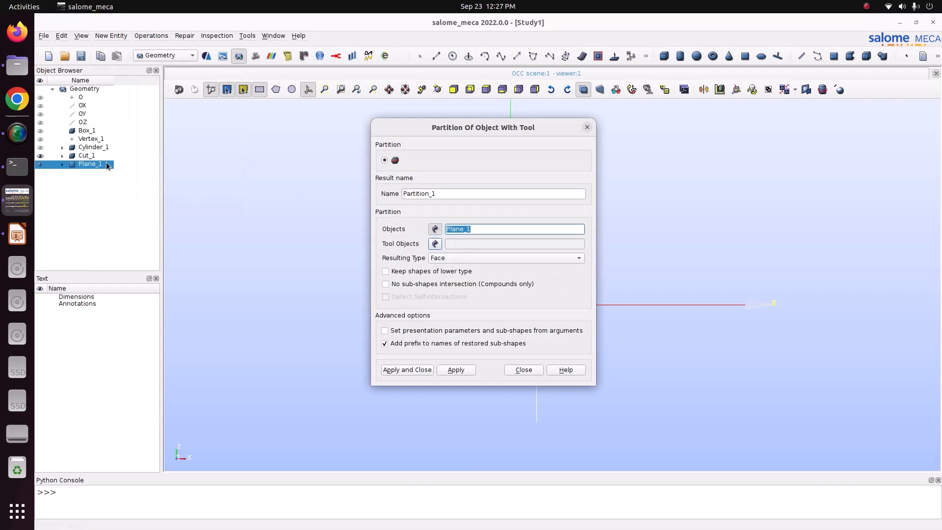
pyautogui.click(89, 155)
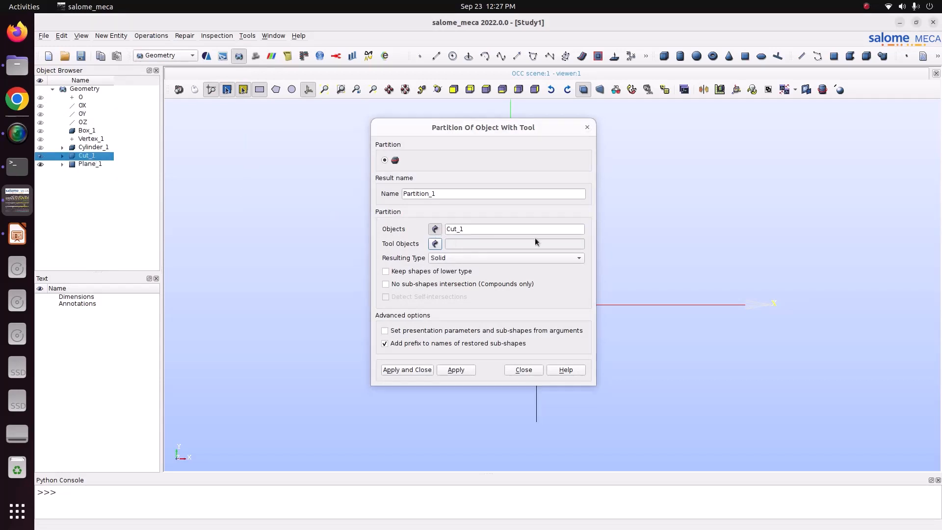
pyautogui.click(435, 244)
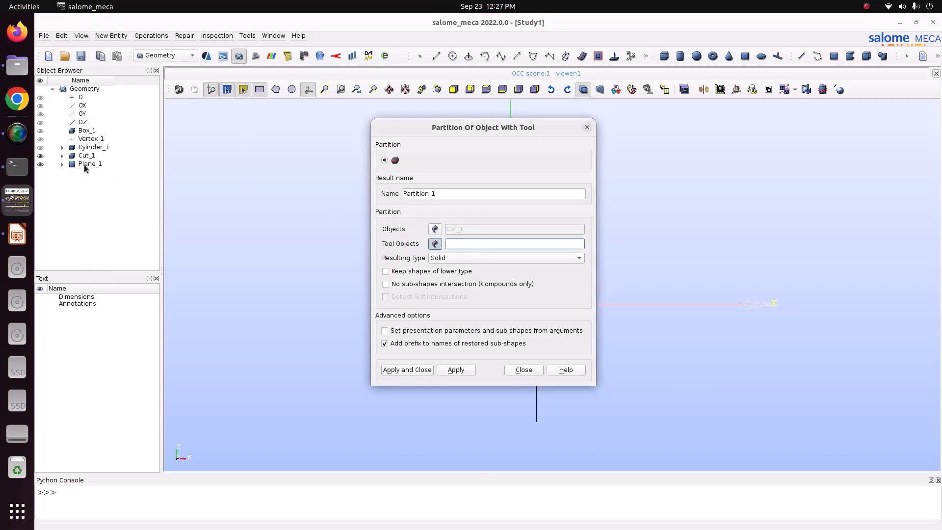
pyautogui.click(84, 164)
pyautogui.click(416, 370)
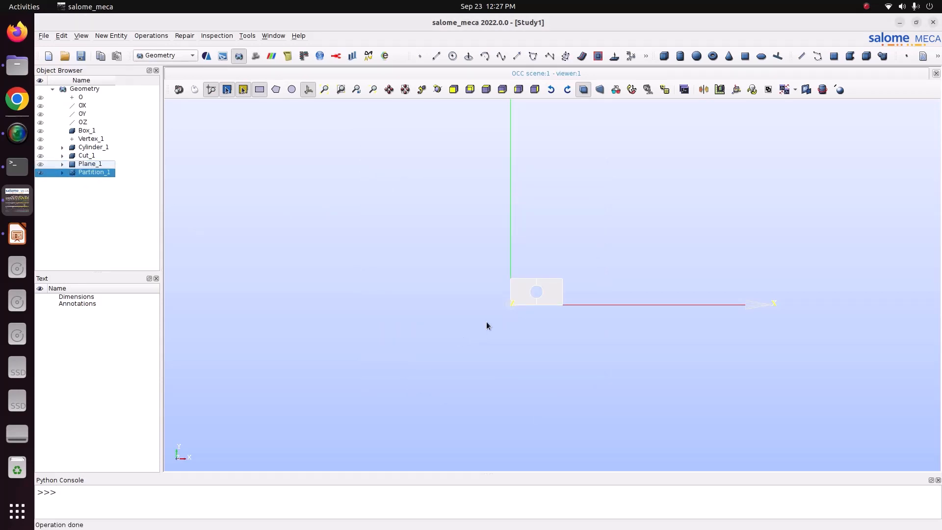
# Explode Partition_1 into its sub-shapes of type Solid
pyautogui.scroll(3, 559, 317)
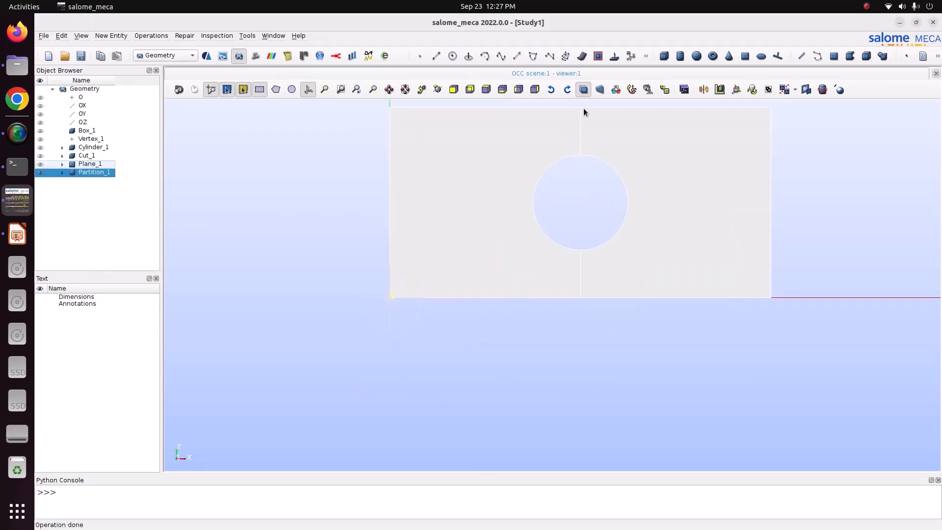
pyautogui.click(95, 172)
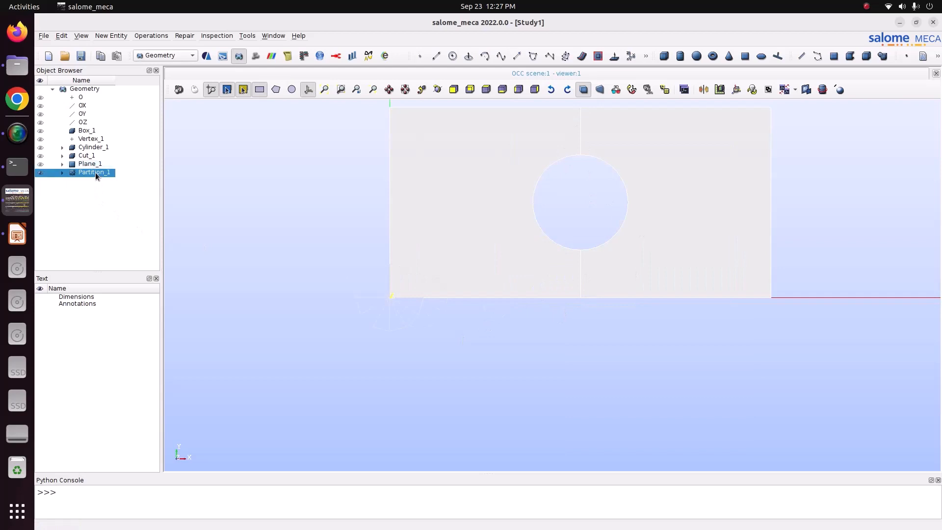
pyautogui.click(101, 36)
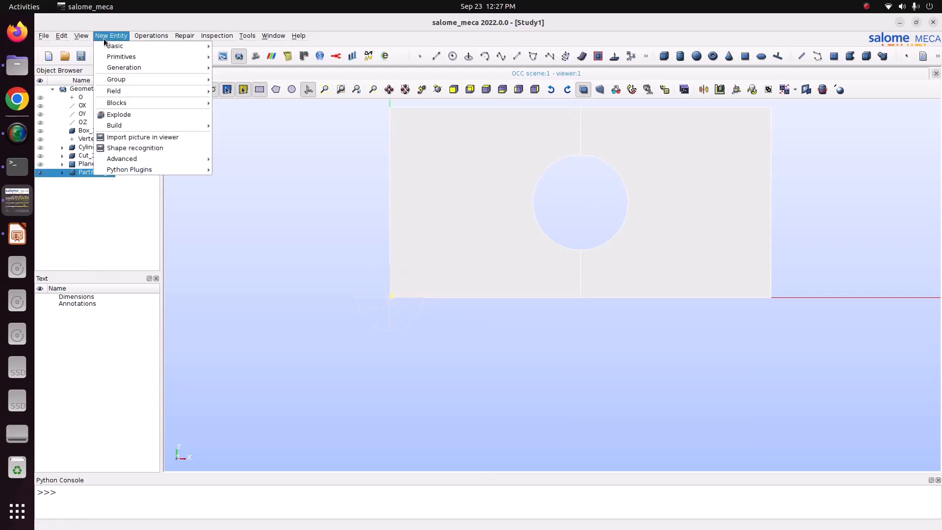
pyautogui.click(122, 118)
pyautogui.click(458, 229)
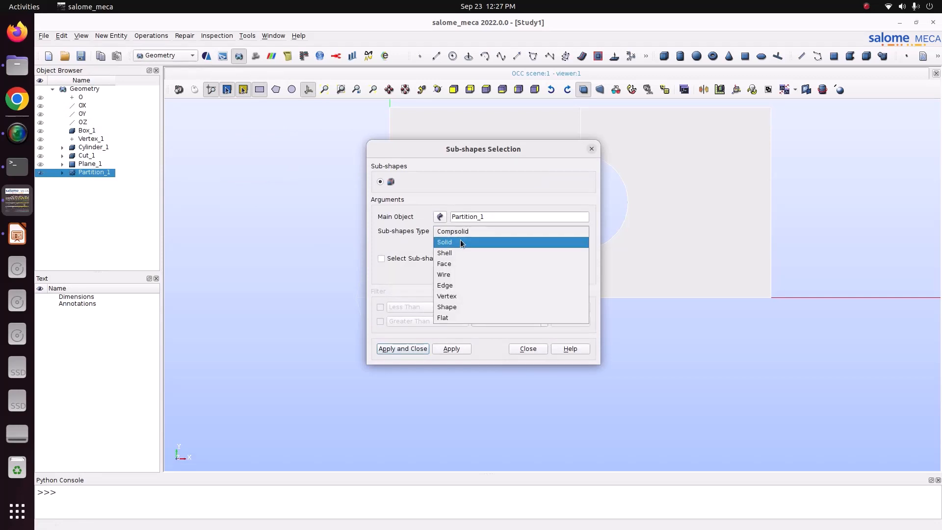
pyautogui.click(460, 239)
pyautogui.click(404, 348)
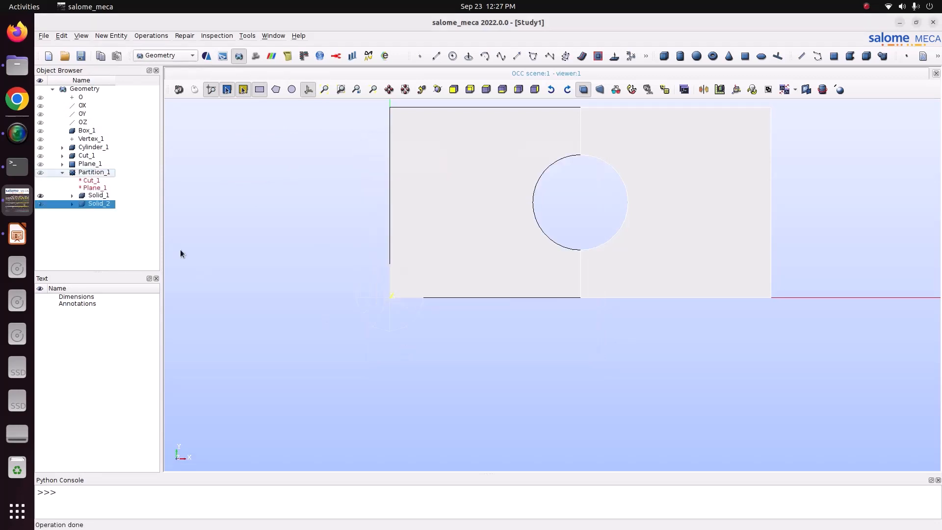
# Toggle the visibility of the two exploded halves to compare them, leaving only Solid_2 displayed and selected
pyautogui.click(41, 196)
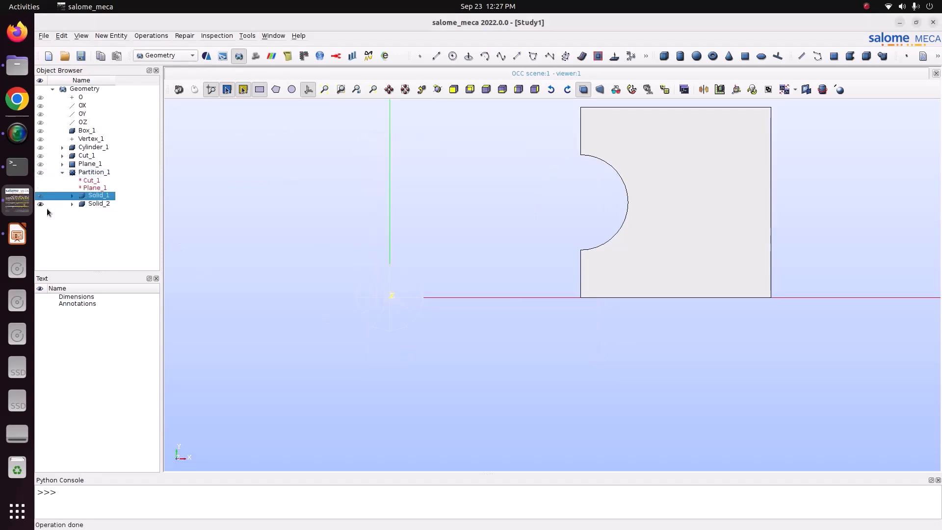
pyautogui.click(41, 204)
pyautogui.click(41, 203)
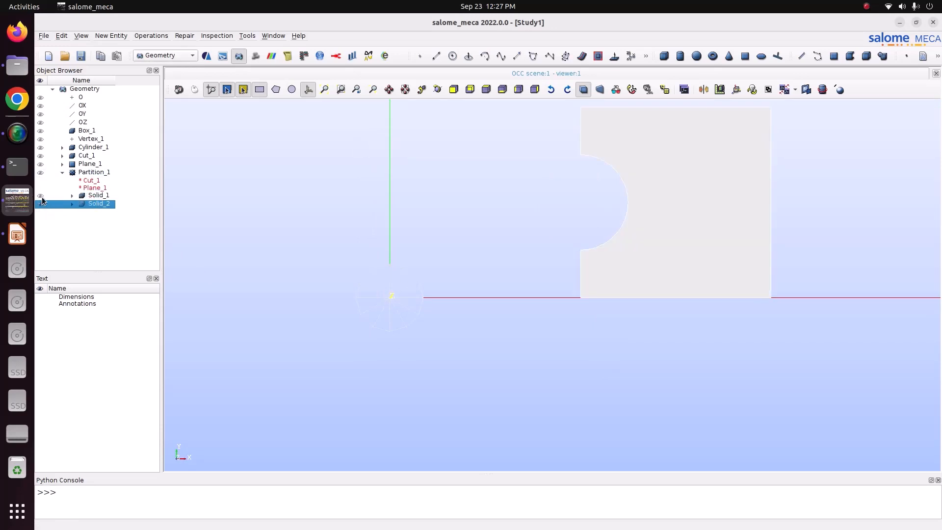
pyautogui.click(41, 196)
pyautogui.click(41, 196)
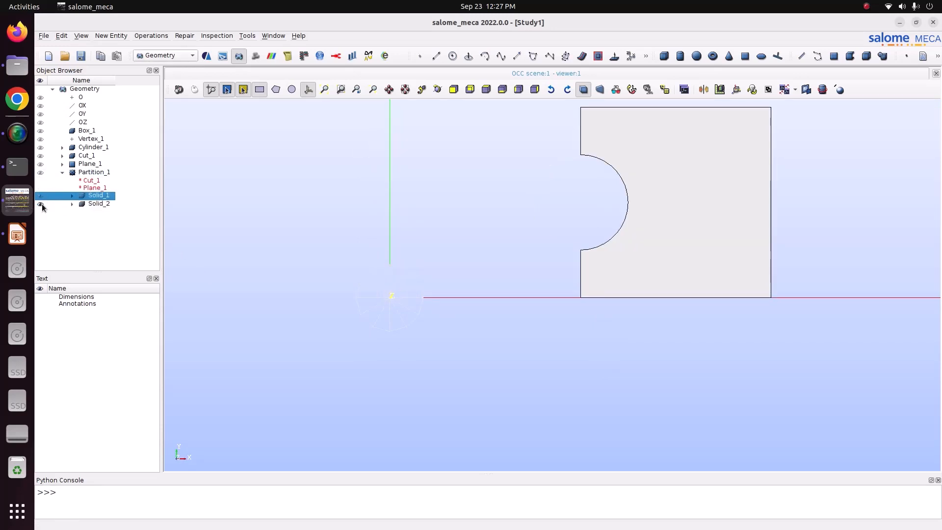
pyautogui.click(97, 205)
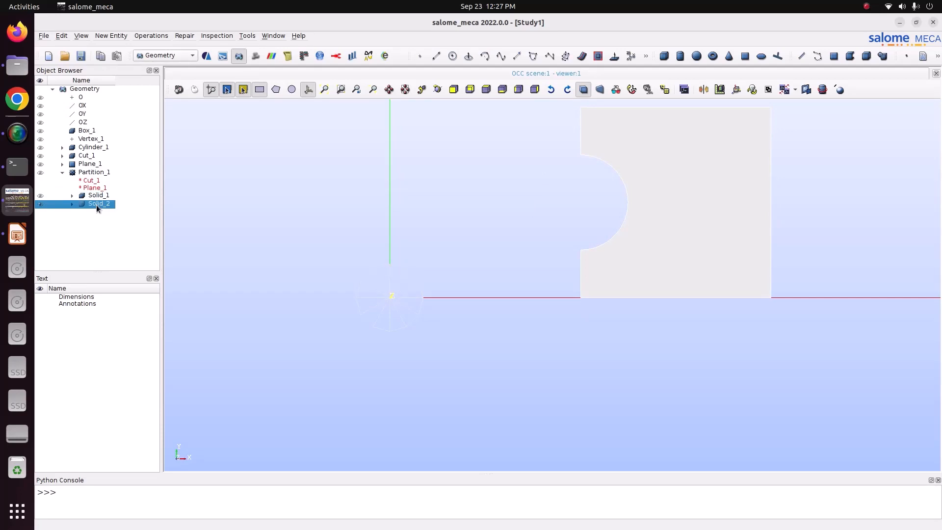
# Save the study as Study1 in the 7_plate_with_hole_3dmodel_half_symmetry folder inside Pictures/CODE_ASTER
pyautogui.click(82, 56)
pyautogui.click(449, 191)
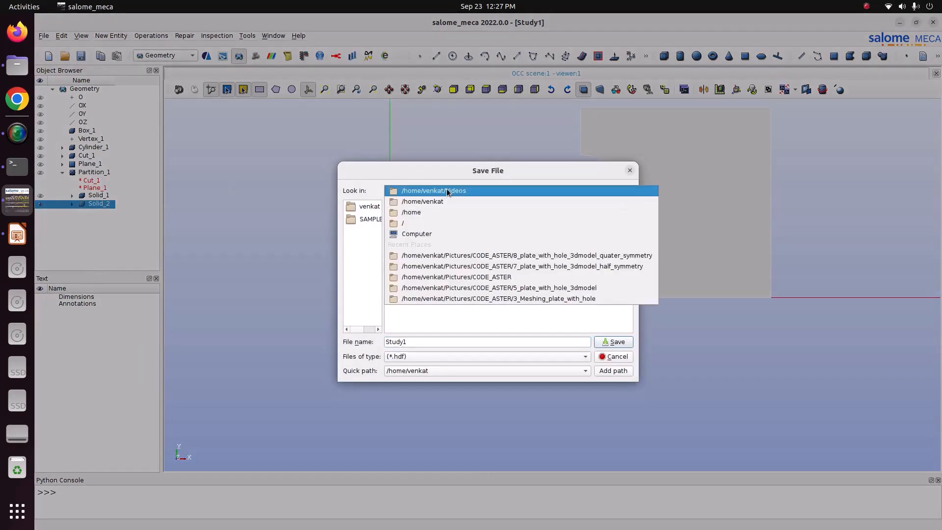
pyautogui.click(447, 202)
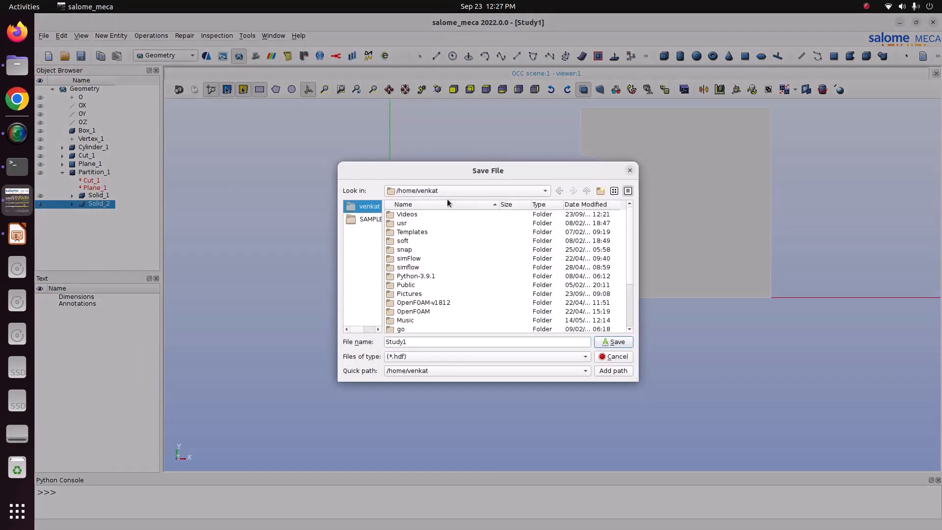
pyautogui.doubleClick(421, 294)
pyautogui.doubleClick(418, 224)
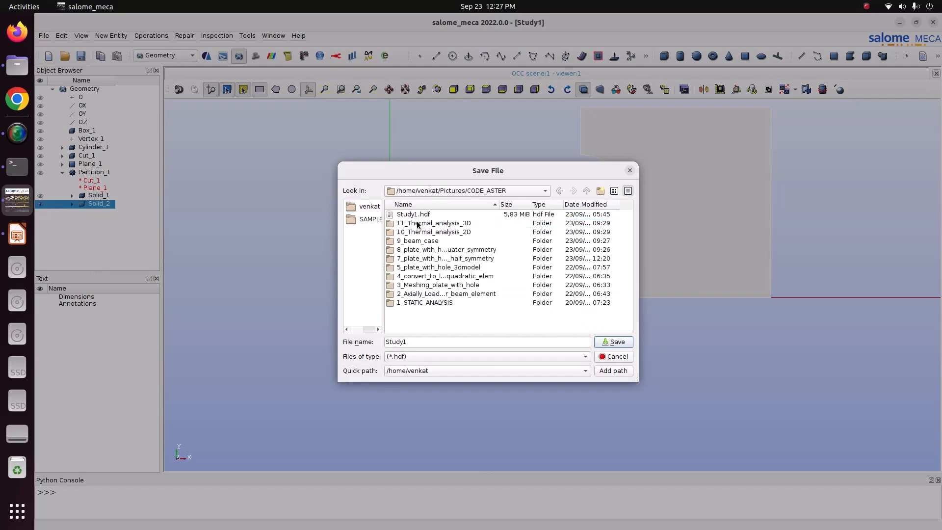
pyautogui.doubleClick(410, 259)
pyautogui.click(414, 343)
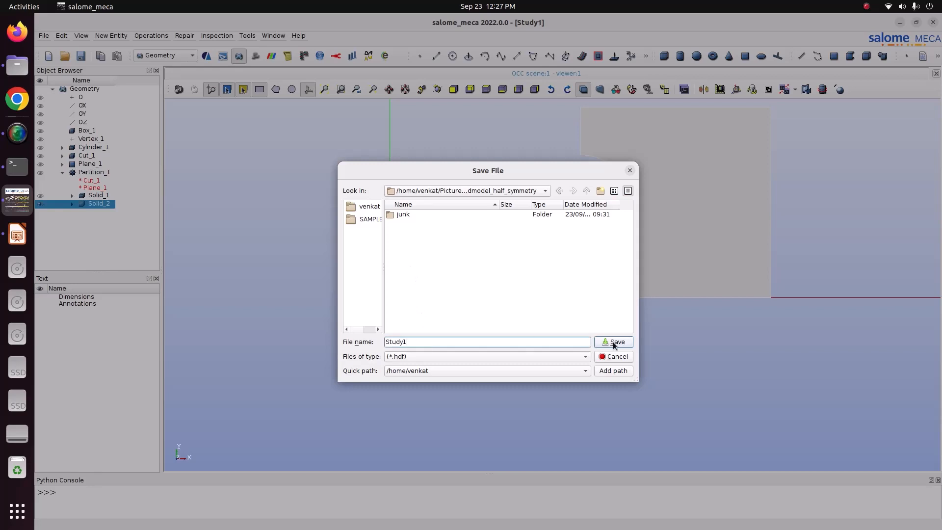
pyautogui.click(614, 343)
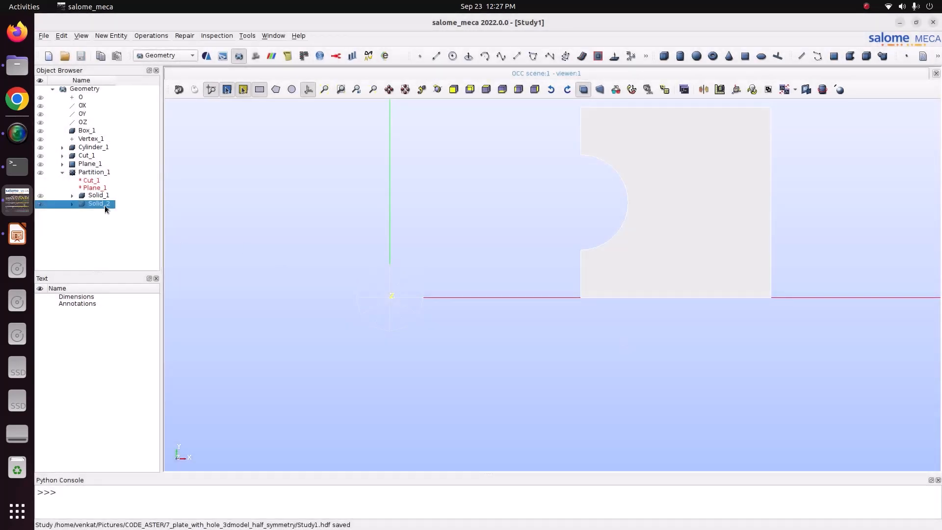
# Create a face group named Fix_x on Solid_2 from the two mid-plane cut faces above and below the half hole
pyautogui.rightClick(105, 205)
pyautogui.click(143, 234)
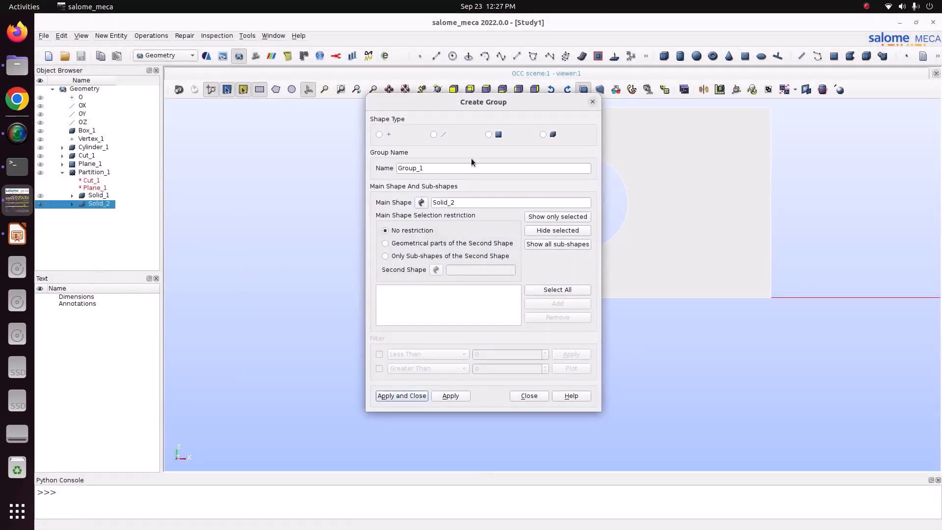
pyautogui.click(499, 135)
pyautogui.moveTo(510, 102); pyautogui.dragTo(179, 88)
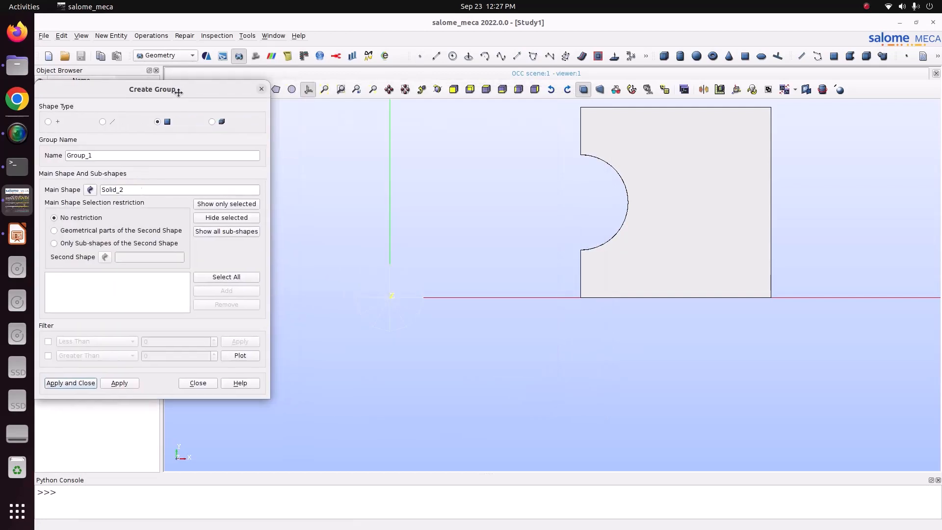
pyautogui.click(455, 89)
pyautogui.click(599, 151)
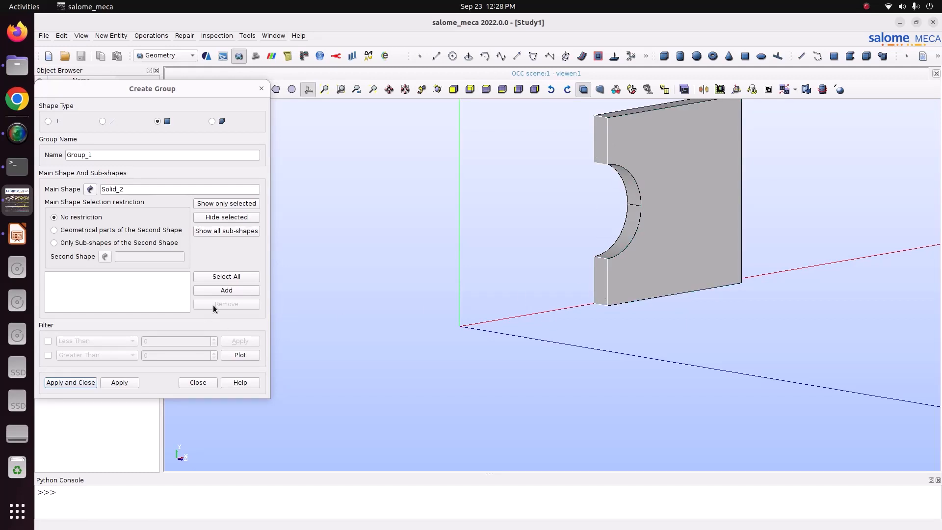
pyautogui.click(214, 291)
pyautogui.doubleClick(98, 156)
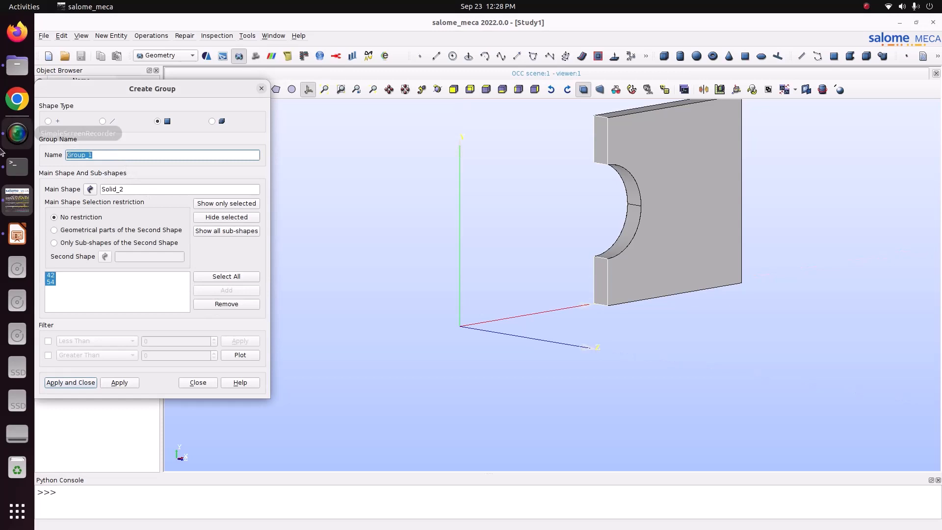
pyautogui.write('Fix_x')
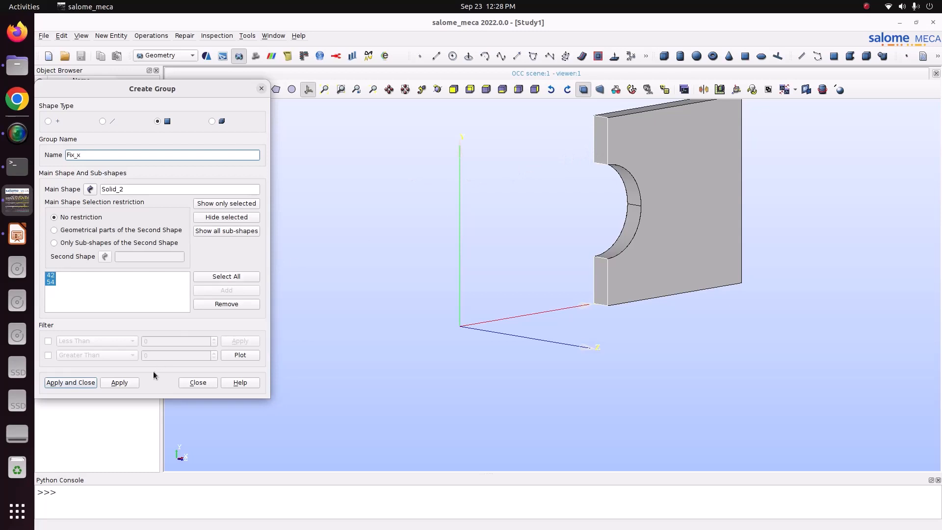
pyautogui.click(125, 385)
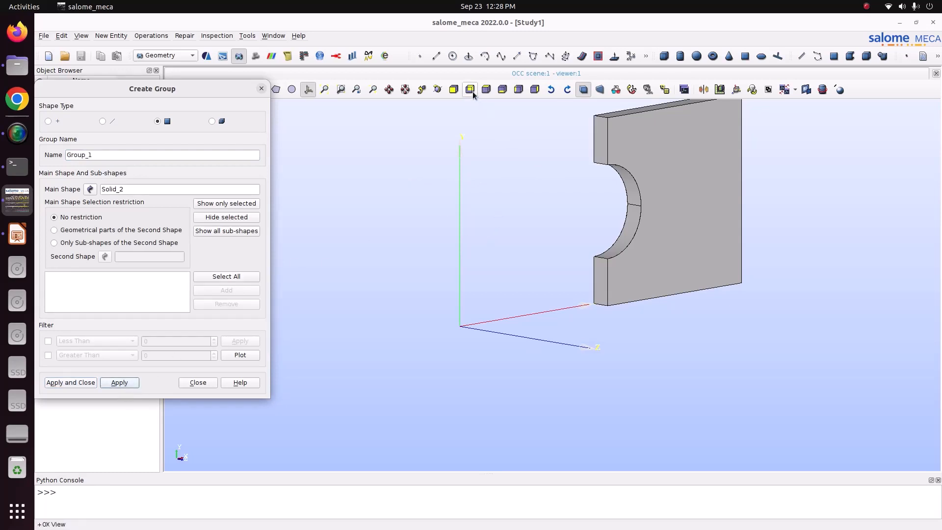
# Create an edge group named Fix_yz on Solid_2 from the bottom through-thickness edge of the lower mid-plane cut face
pyautogui.click(437, 90)
pyautogui.moveTo(440, 179); pyautogui.dragTo(372, 191)
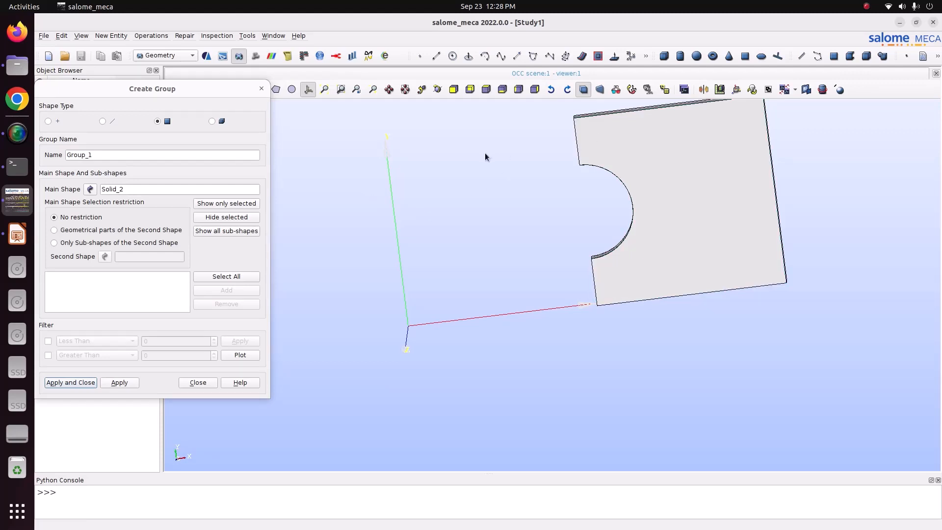
pyautogui.click(437, 90)
pyautogui.moveTo(479, 172); pyautogui.dragTo(658, 153)
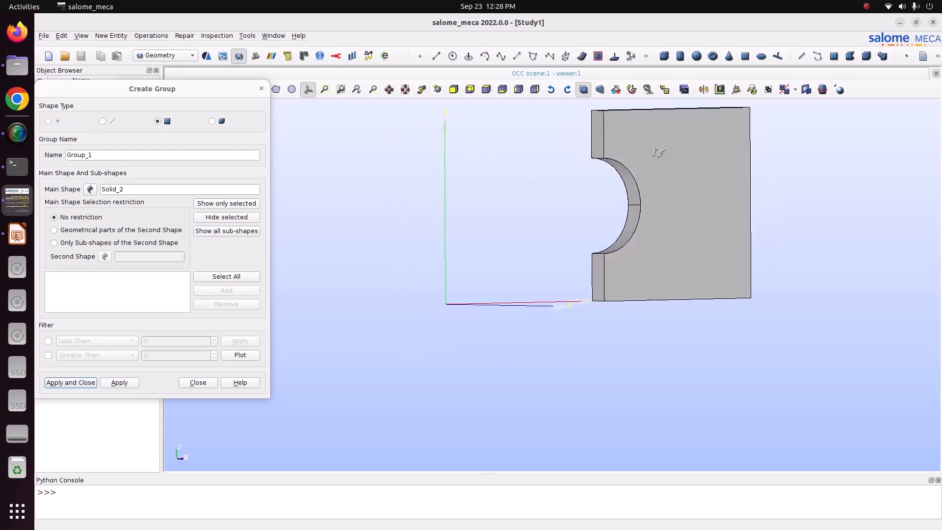
pyautogui.scroll(5, 578, 303)
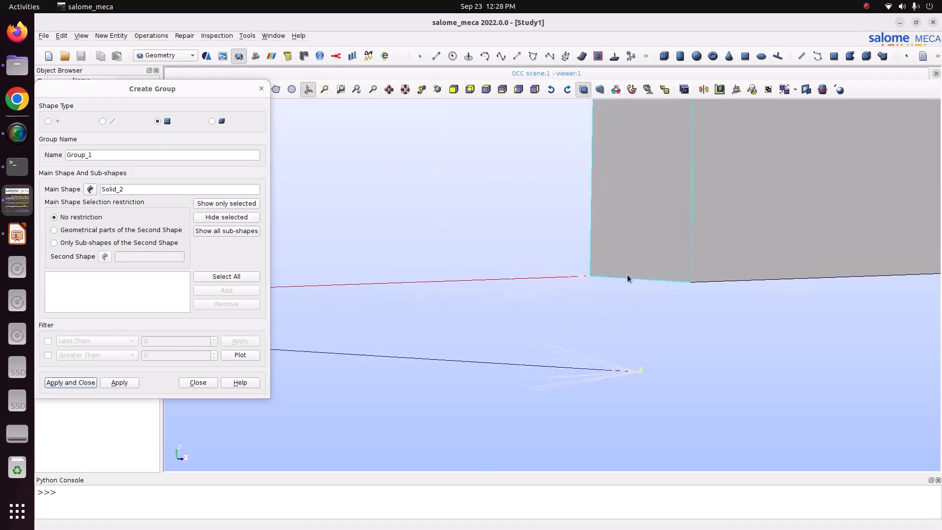
pyautogui.click(103, 123)
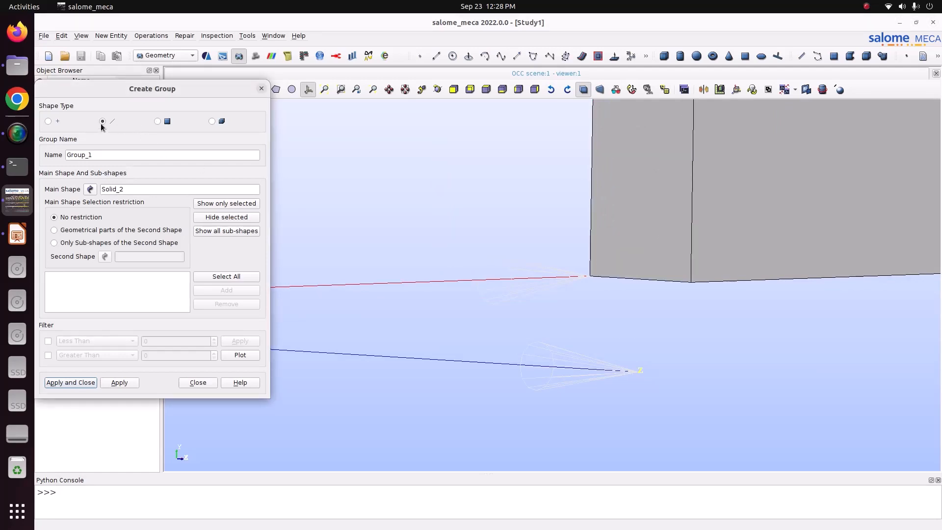
pyautogui.click(656, 278)
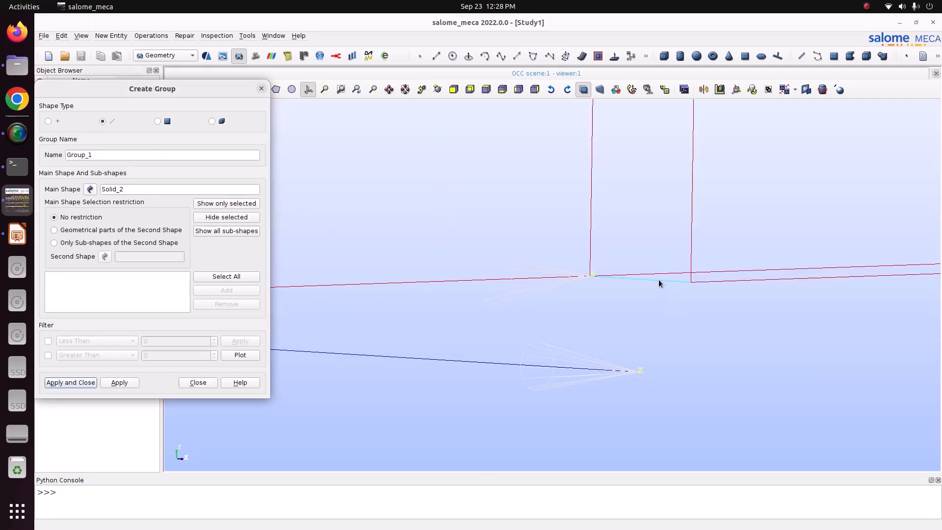
pyautogui.click(226, 290)
pyautogui.doubleClick(99, 156)
pyautogui.write('Fix_yz')
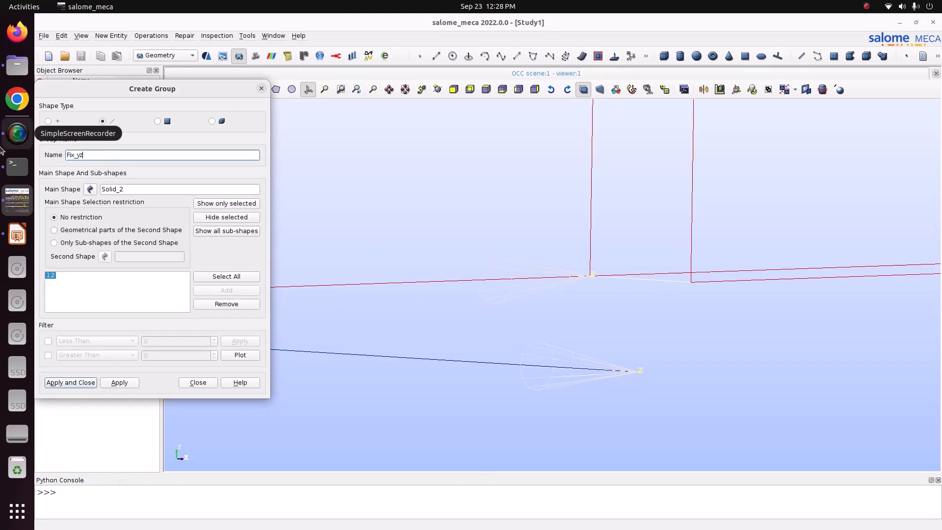
pyautogui.click(127, 380)
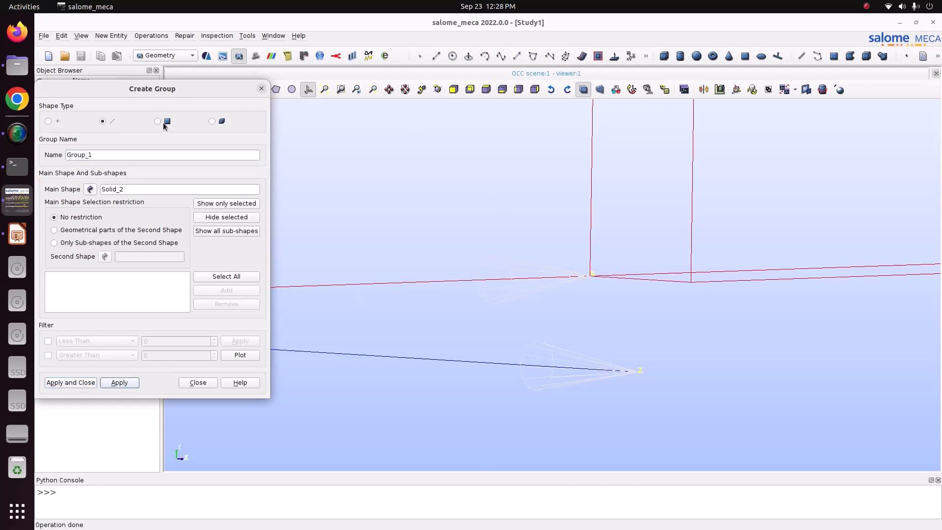
# Create a face group named Load on Solid_2 from the end face opposite the half hole, and display the whole solid again
pyautogui.click(158, 122)
pyautogui.scroll(-5, 400, 281)
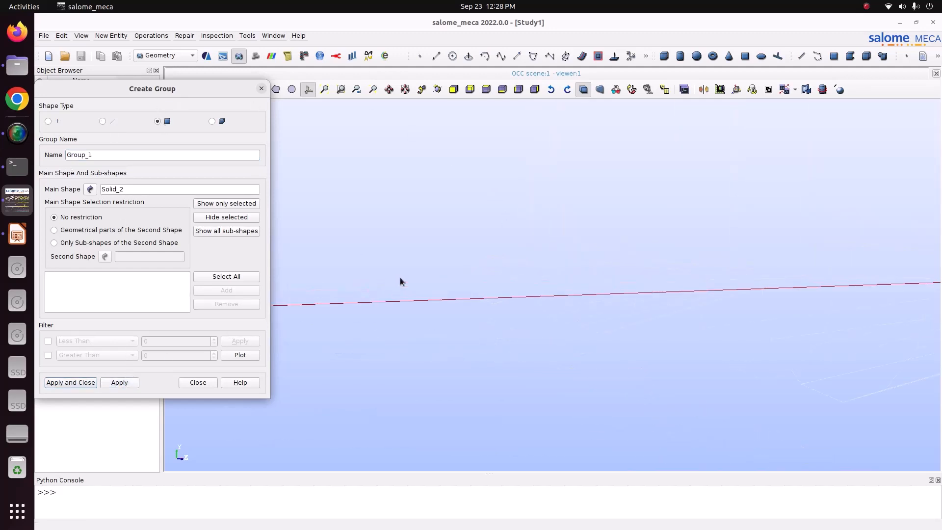
pyautogui.scroll(-3, 401, 281)
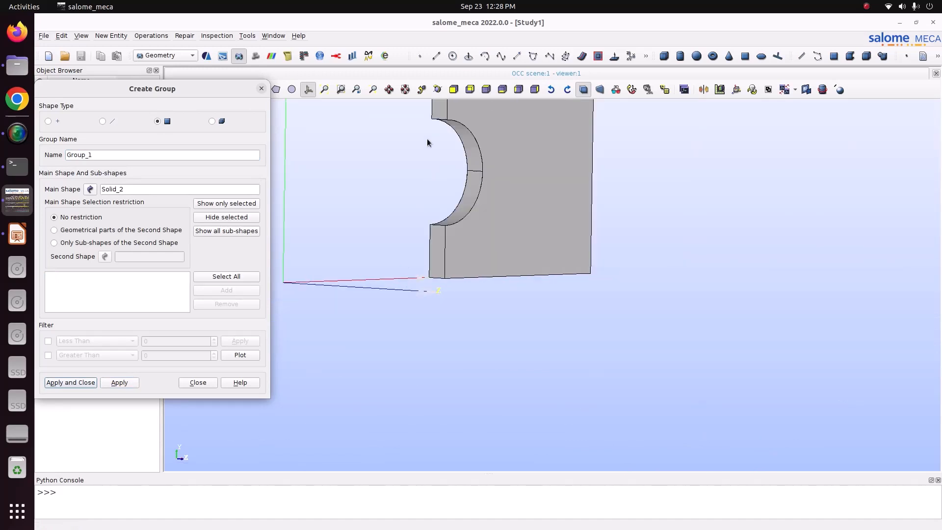
pyautogui.click(437, 89)
pyautogui.moveTo(611, 232); pyautogui.dragTo(368, 241)
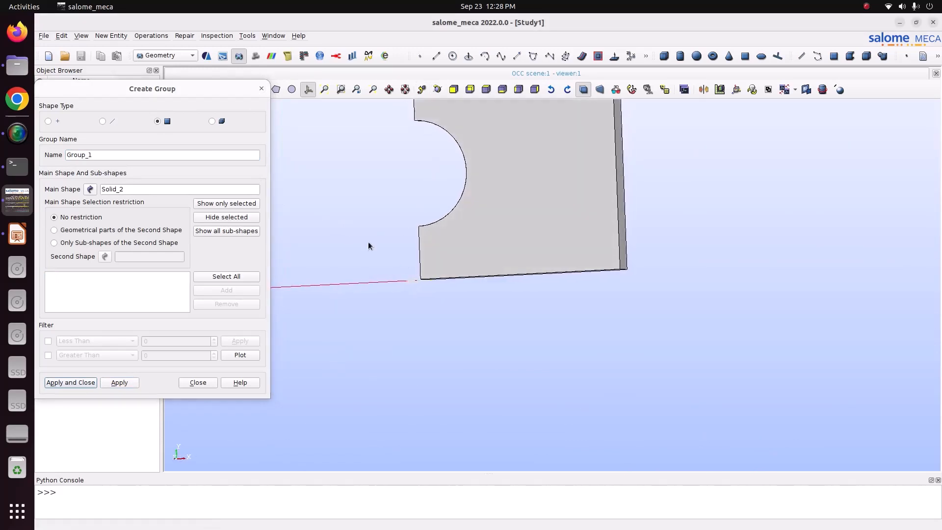
pyautogui.click(624, 199)
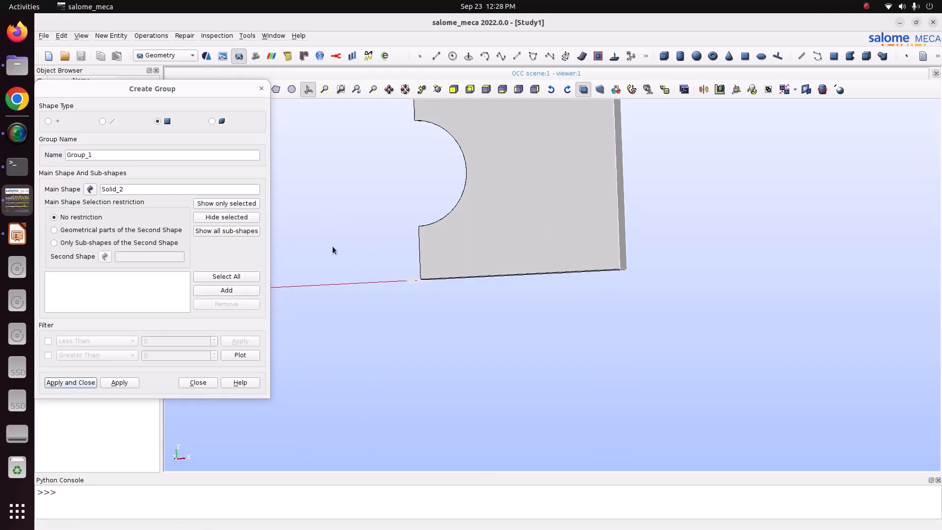
pyautogui.click(198, 291)
pyautogui.doubleClick(123, 155)
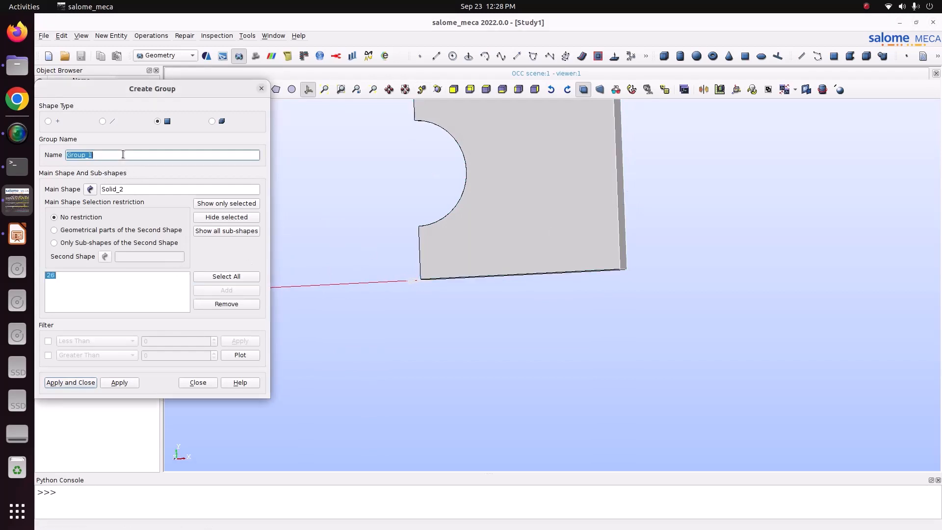
pyautogui.write('Load')
pyautogui.click(91, 381)
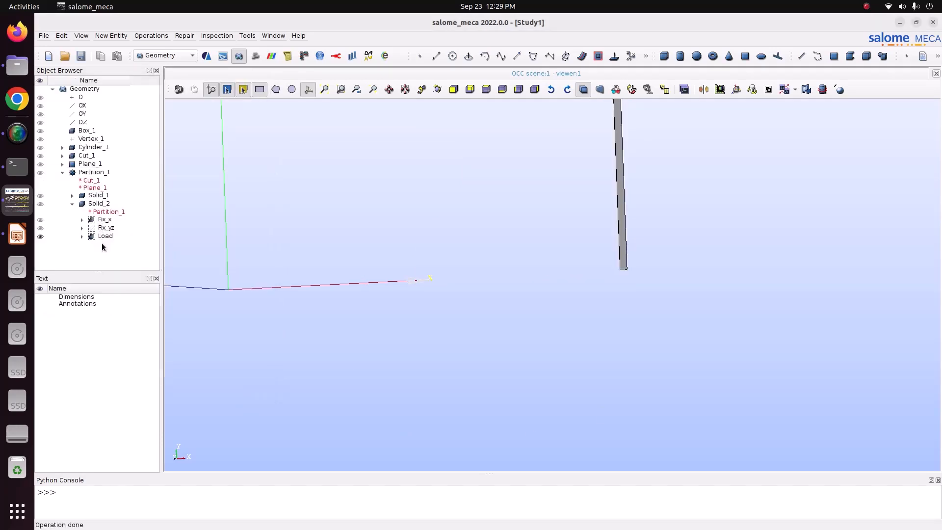
pyautogui.rightClick(103, 205)
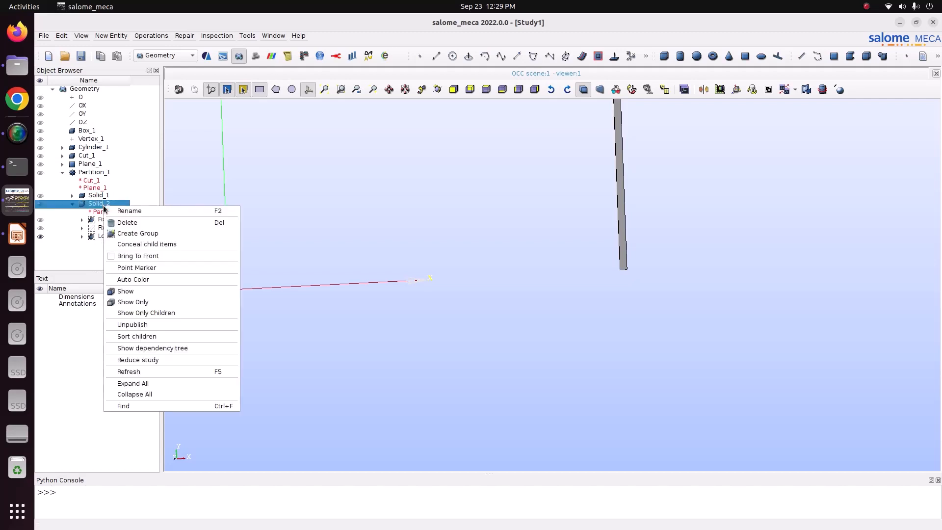
pyautogui.click(153, 292)
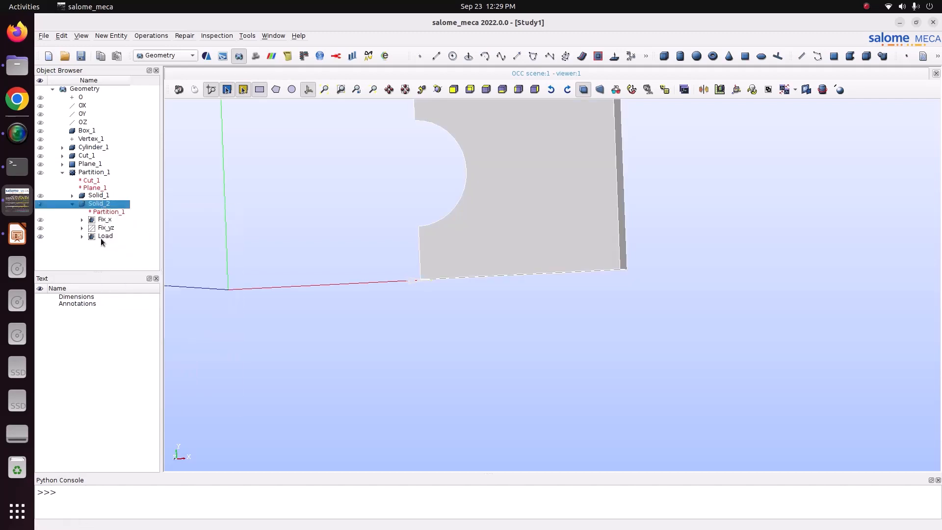
# Save the study and switch to the Mesh module
pyautogui.hotkey('ctrl', 's')
pyautogui.click(165, 55)
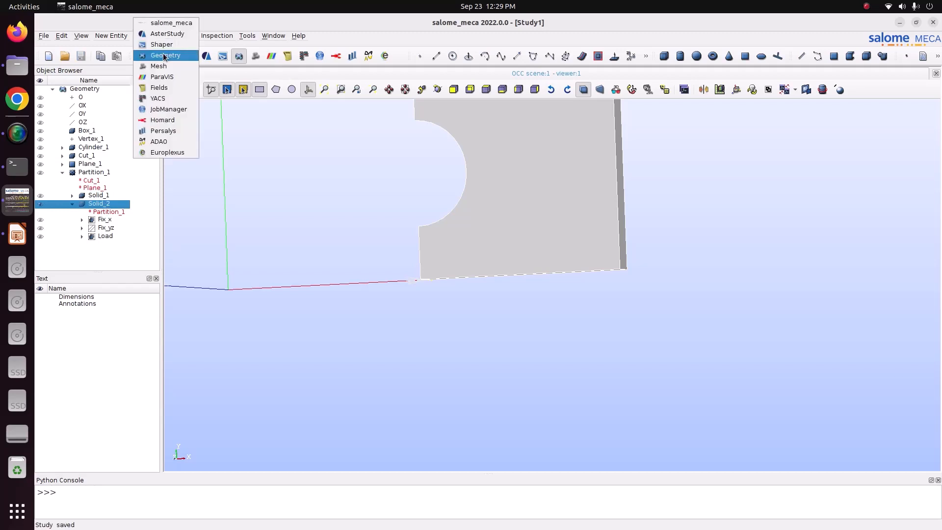
pyautogui.click(163, 65)
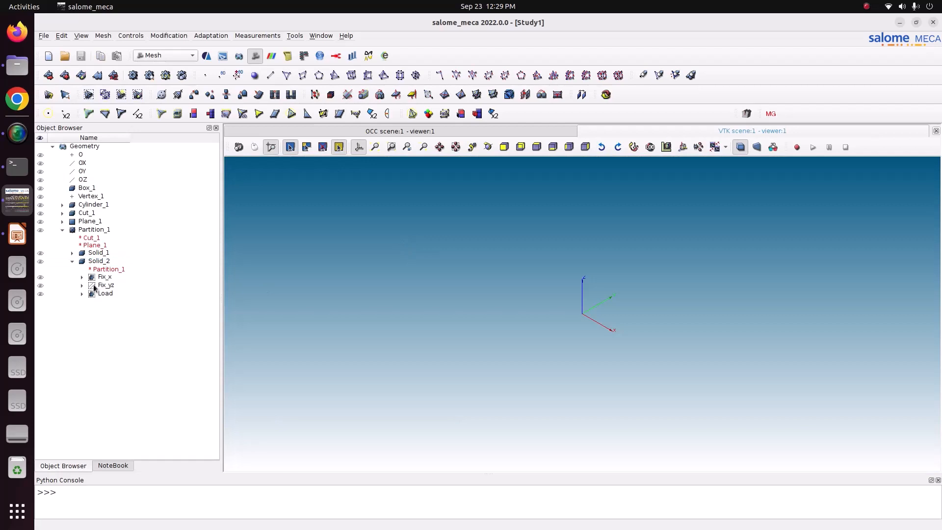
# Set up a new mesh on Solid_2 using the NETGEN 1D-2D-3D algorithm, with all groups on geometry included
pyautogui.click(105, 261)
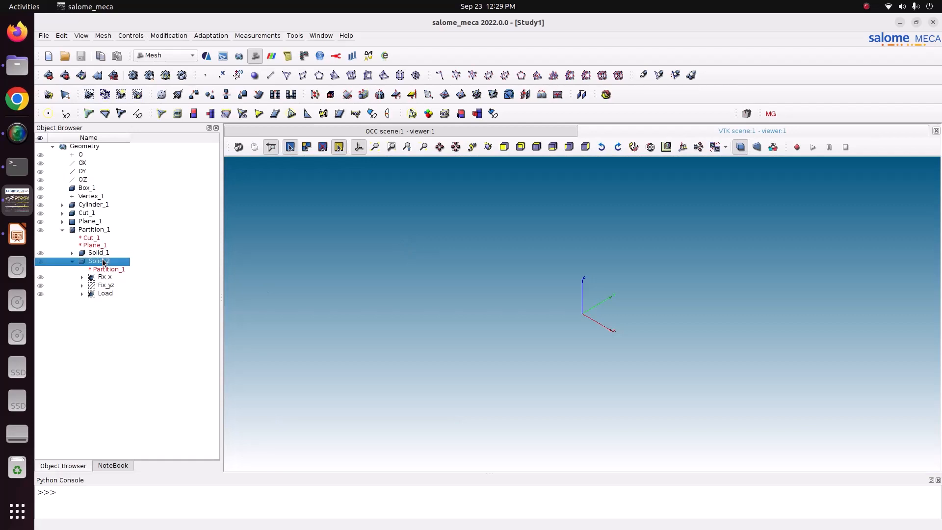
pyautogui.click(104, 38)
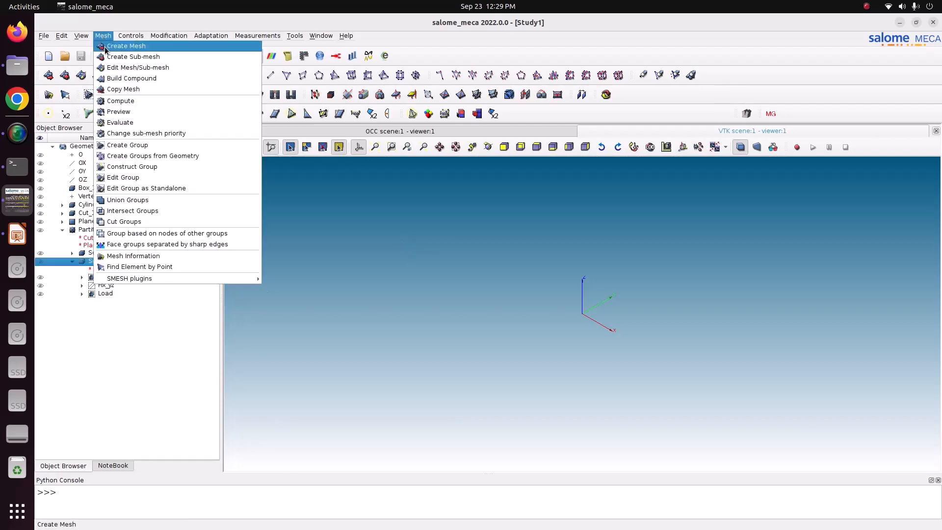
pyautogui.click(106, 48)
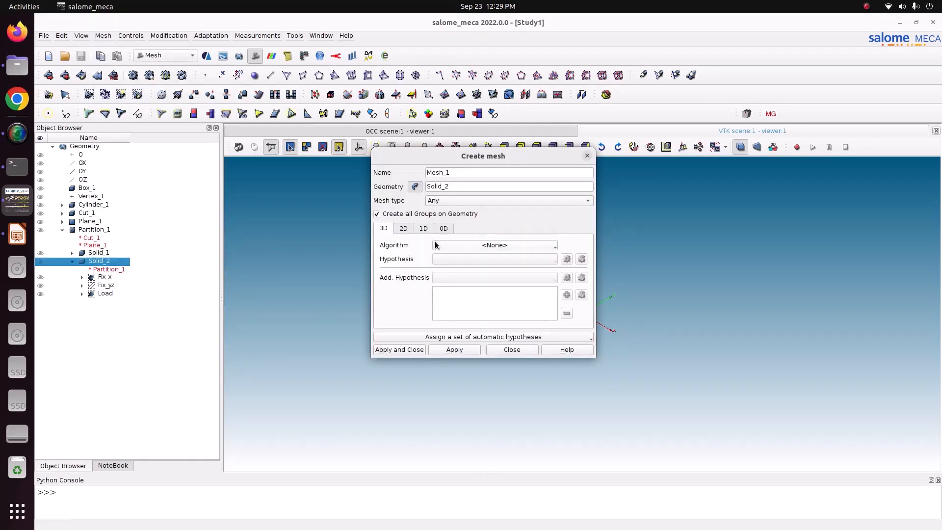
pyautogui.click(550, 246)
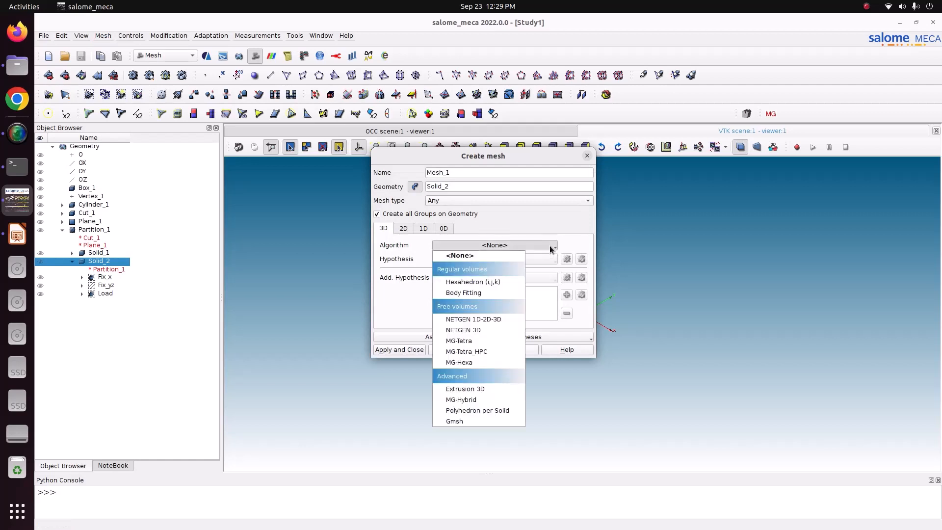
pyautogui.click(456, 320)
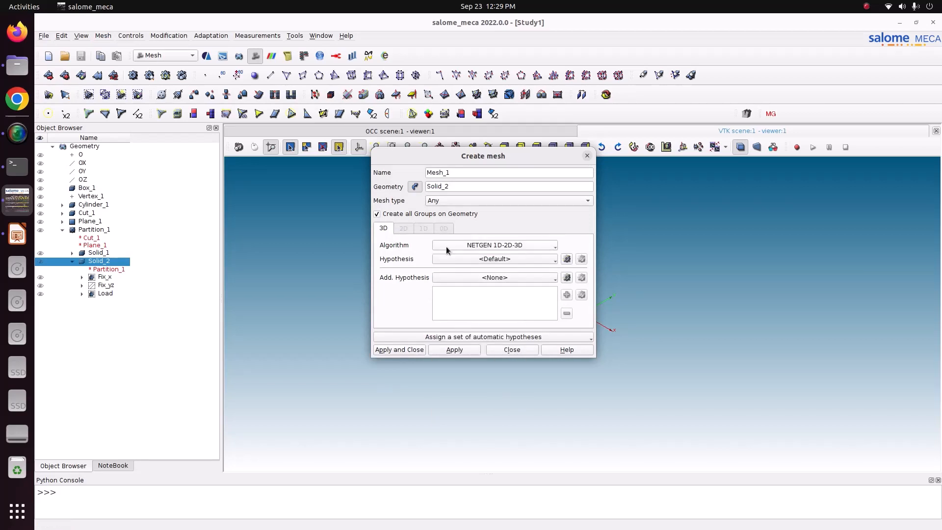
# Add a NETGEN 3D hypothesis with maximum size 0.002 and minimum size 0.001, and create the mesh definition
pyautogui.click(567, 260)
pyautogui.click(590, 267)
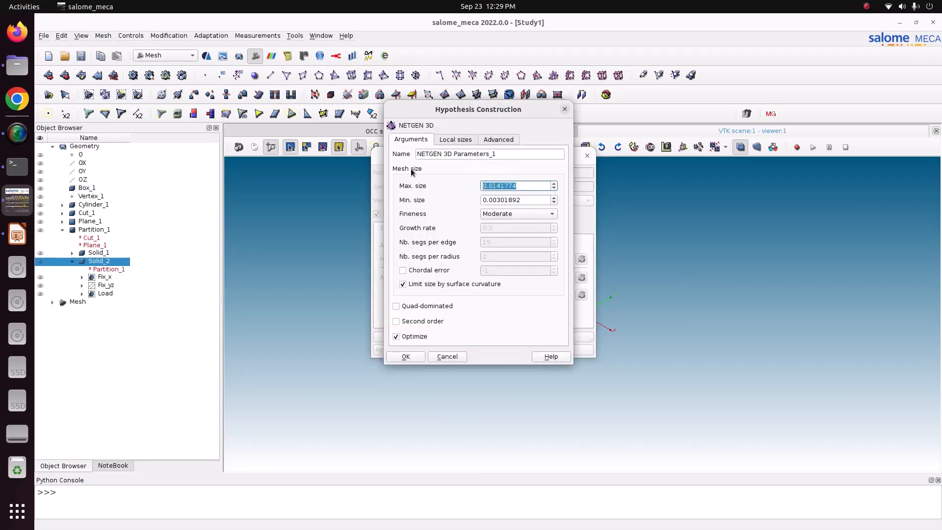
pyautogui.write('0.002')
pyautogui.press('Tab')
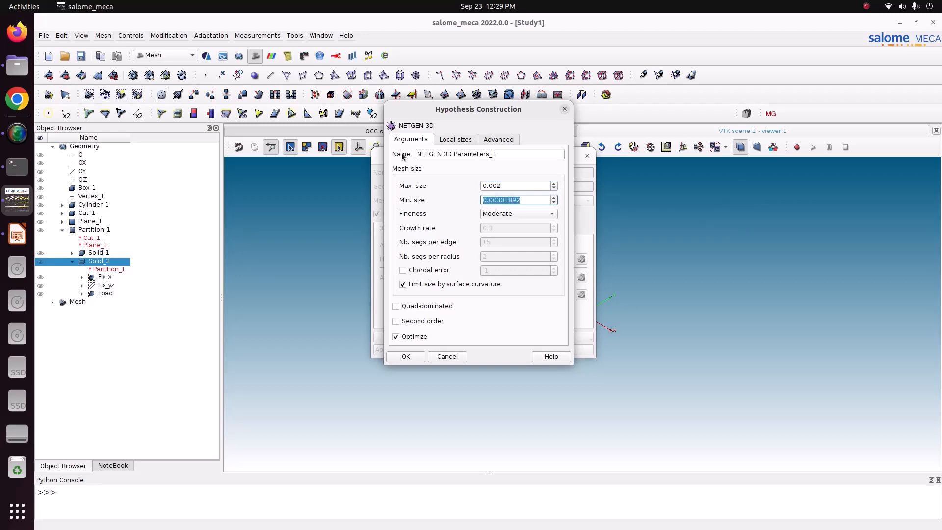
pyautogui.write('0.001')
pyautogui.click(501, 185)
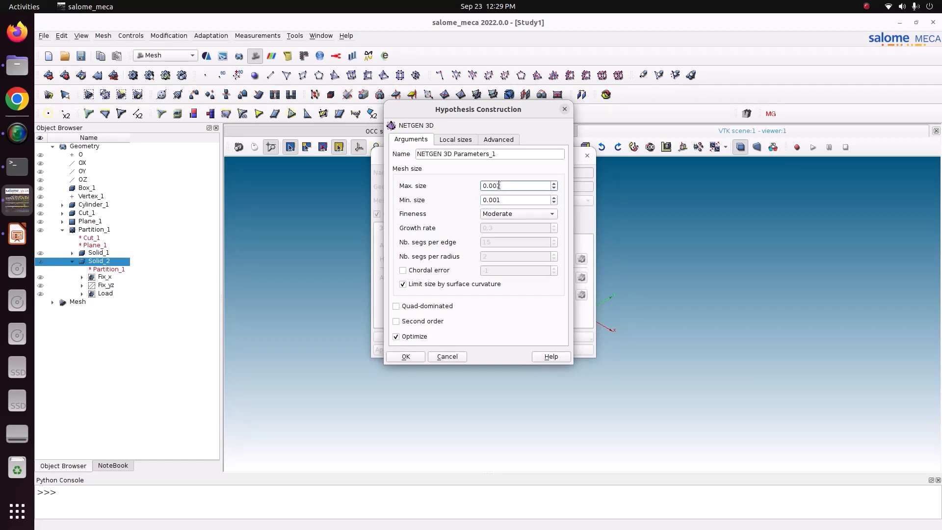
pyautogui.click(408, 355)
pyautogui.click(403, 350)
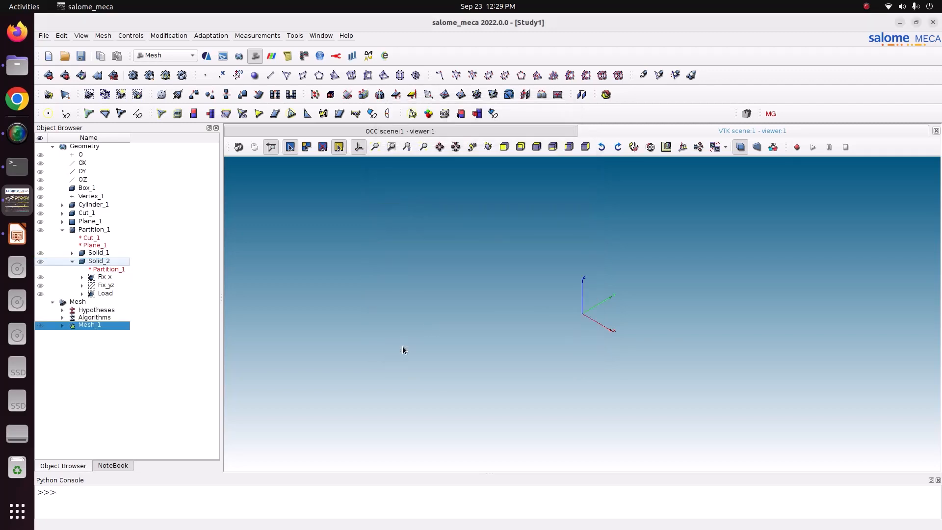
# Compute Mesh_1 with the 0.002 maximum size and inspect the elements around the half hole
pyautogui.rightClick(108, 327)
pyautogui.click(163, 176)
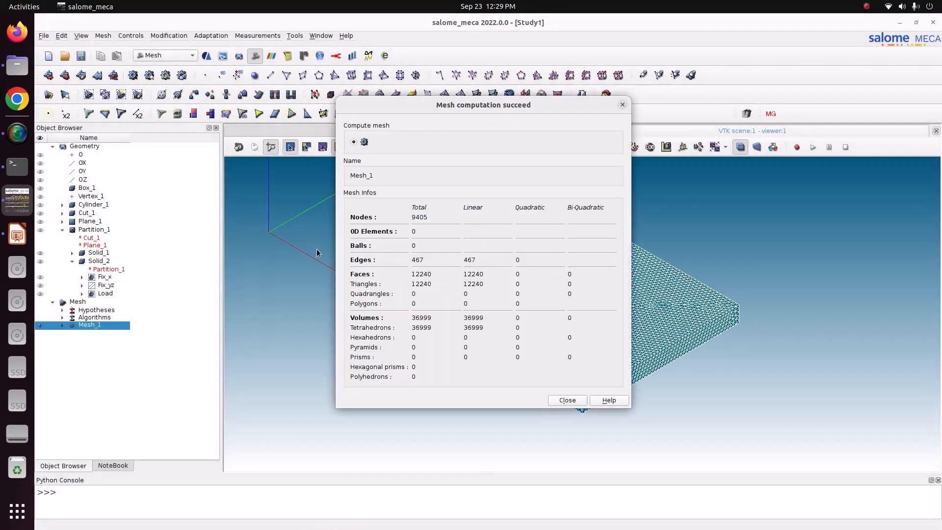
pyautogui.click(567, 400)
pyautogui.scroll(2, 580, 310)
pyautogui.scroll(1, 491, 189)
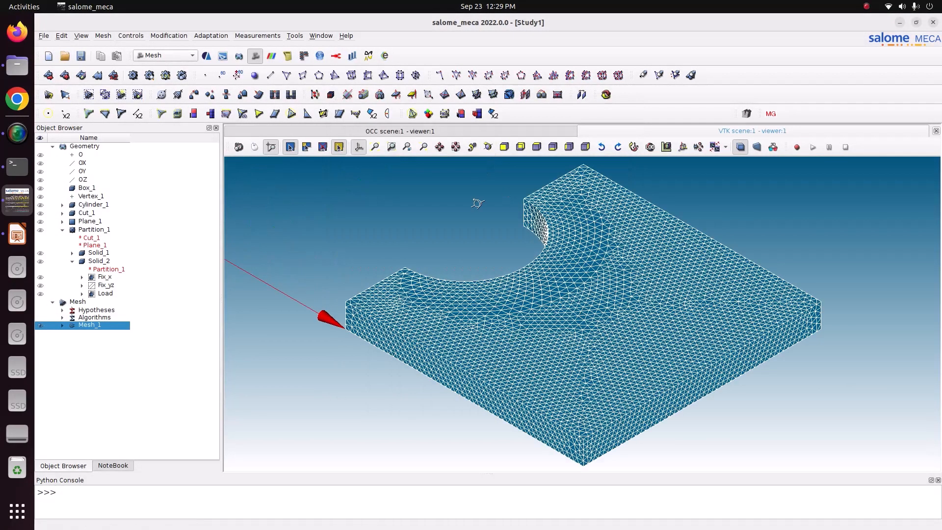
# Edit the hypothesis of Mesh_1 to a maximum size of 0.005 and a minimum size of 0.002, and apply it
pyautogui.rightClick(115, 324)
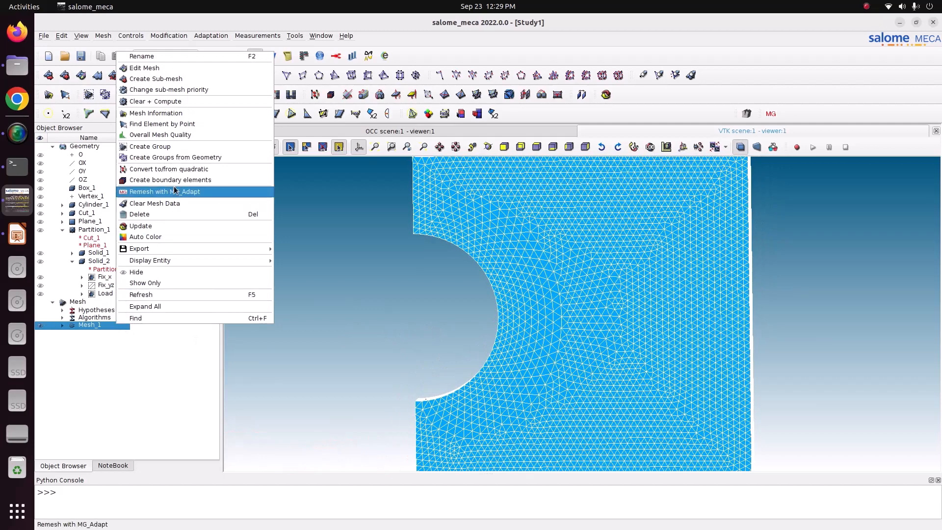
pyautogui.click(193, 68)
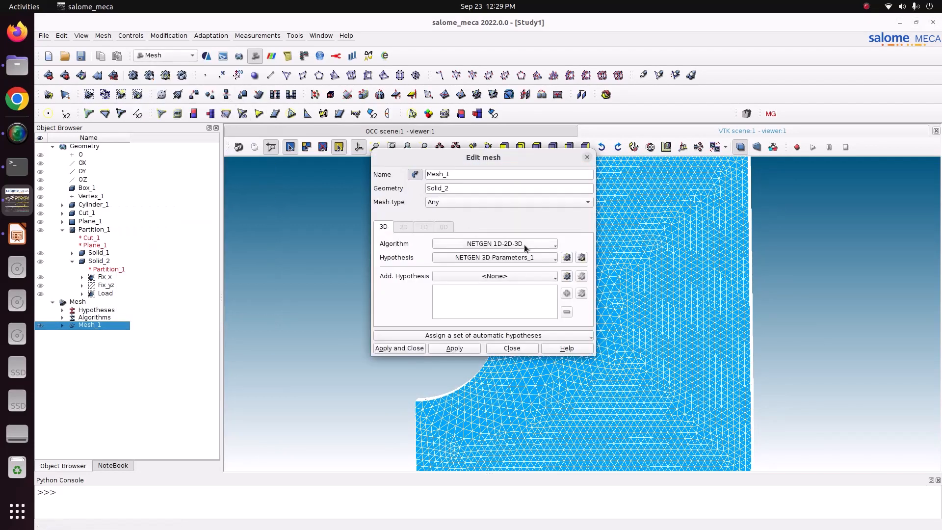
pyautogui.click(582, 257)
pyautogui.click(510, 178)
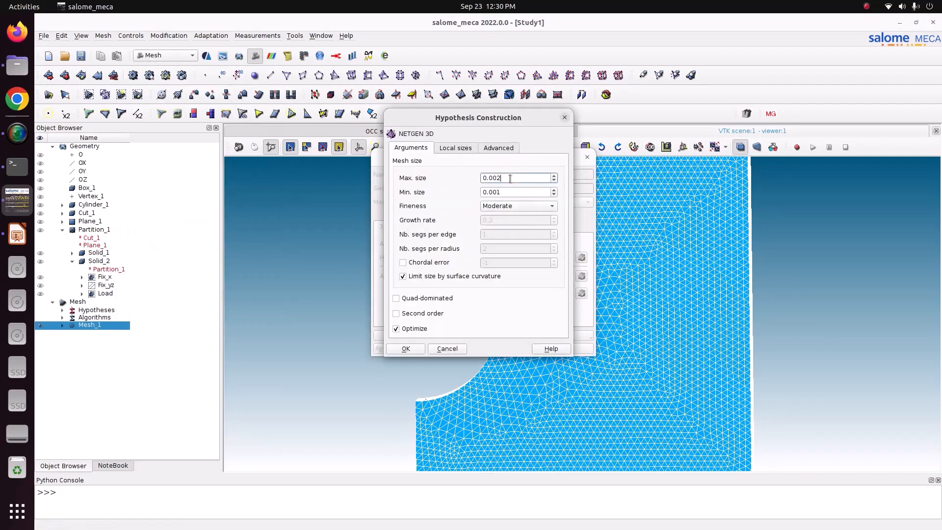
pyautogui.press('BackSpace')
pyautogui.write('5')
pyautogui.click(512, 193)
pyautogui.write('2')
pyautogui.click(406, 348)
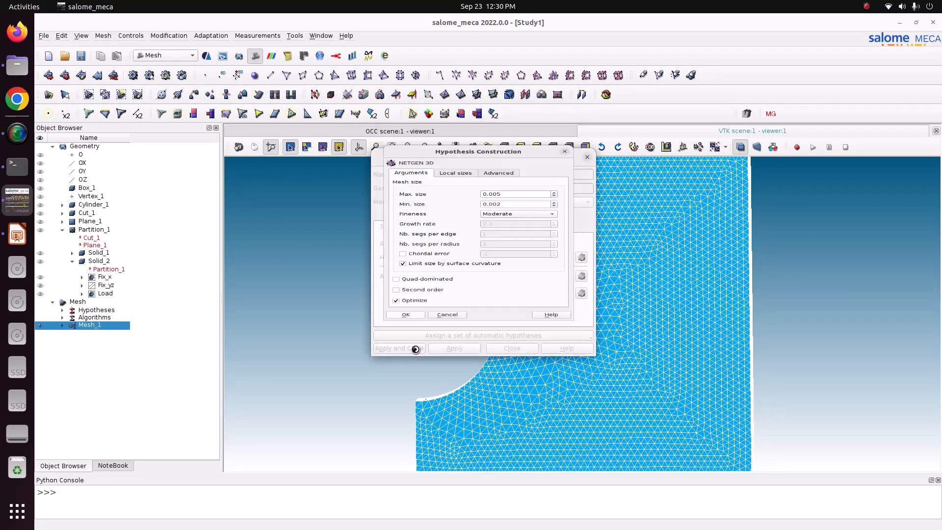
pyautogui.click(415, 347)
# Recompute Mesh_1 with the coarser sizes and inspect the mesh from several angles
pyautogui.rightClick(119, 325)
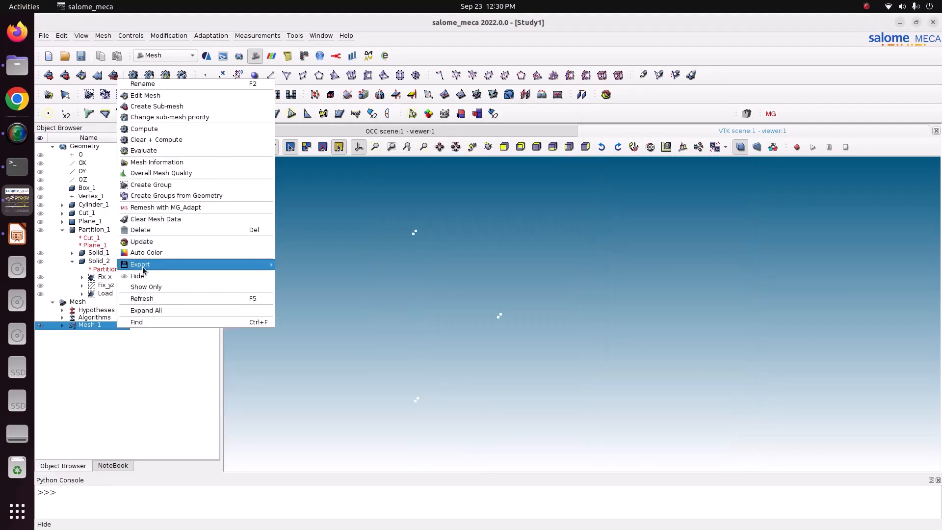
pyautogui.click(147, 129)
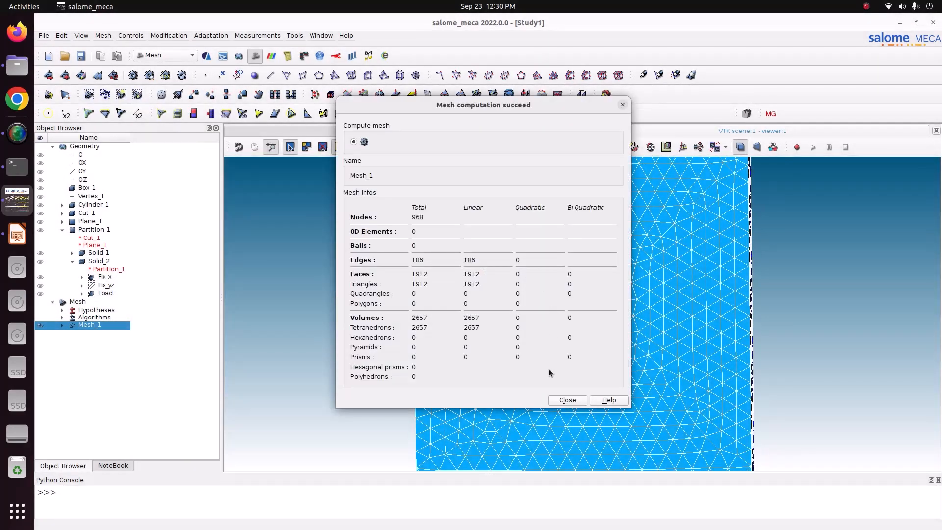
pyautogui.click(567, 400)
pyautogui.scroll(-3, 557, 355)
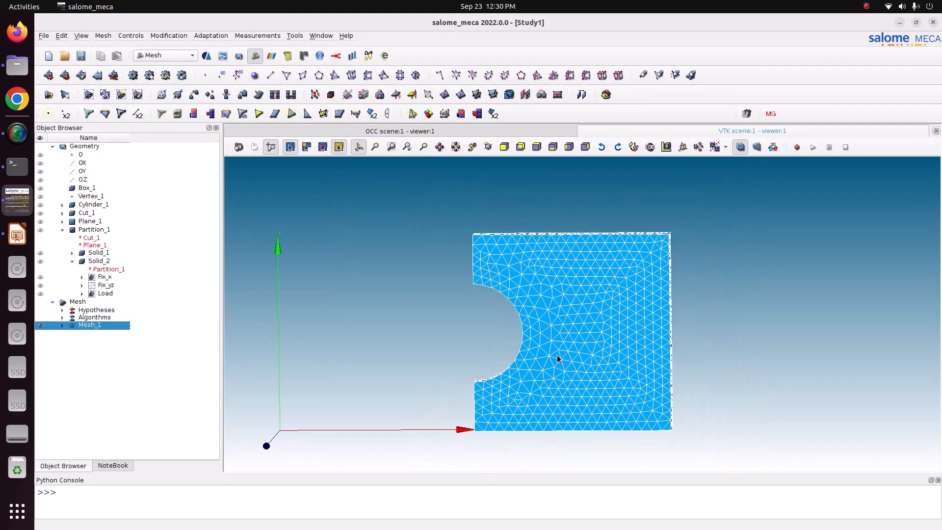
pyautogui.click(488, 146)
pyautogui.moveTo(644, 309)
pyautogui.mouseDown()
pyautogui.moveTo(752, 288)
pyautogui.moveTo(656, 310)
pyautogui.mouseUp()
pyautogui.scroll(4, 517, 380)
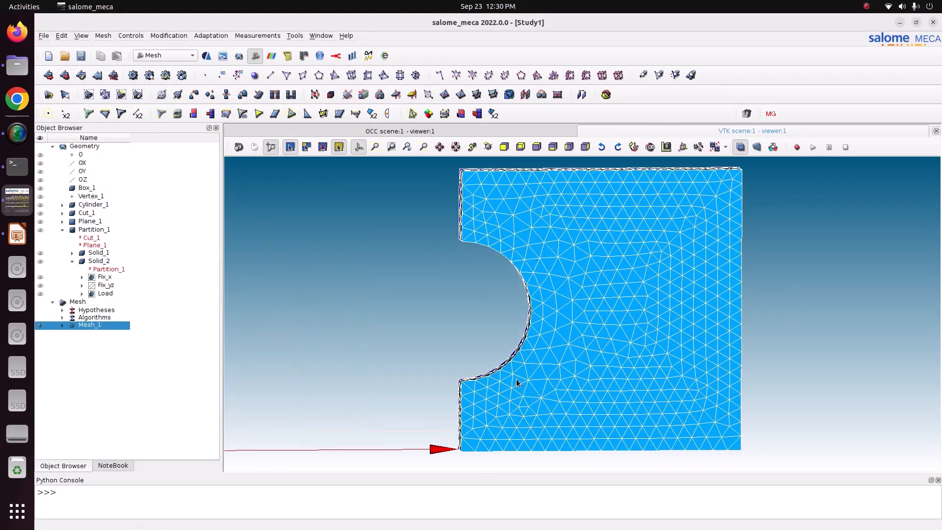
pyautogui.click(488, 146)
pyautogui.moveTo(495, 206); pyautogui.dragTo(435, 211)
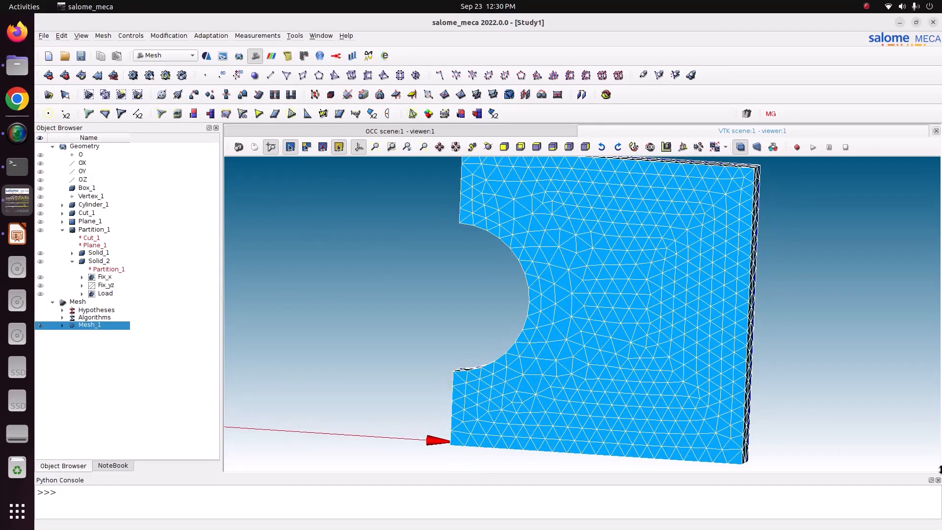
# Expand Mesh_1 to list its edge and face groups, and save the study
pyautogui.click(58, 327)
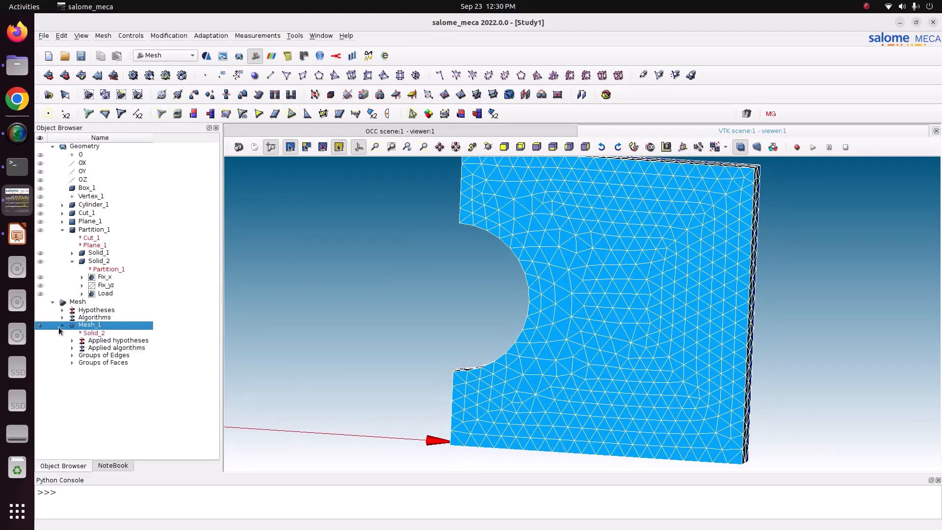
pyautogui.click(72, 355)
pyautogui.click(72, 370)
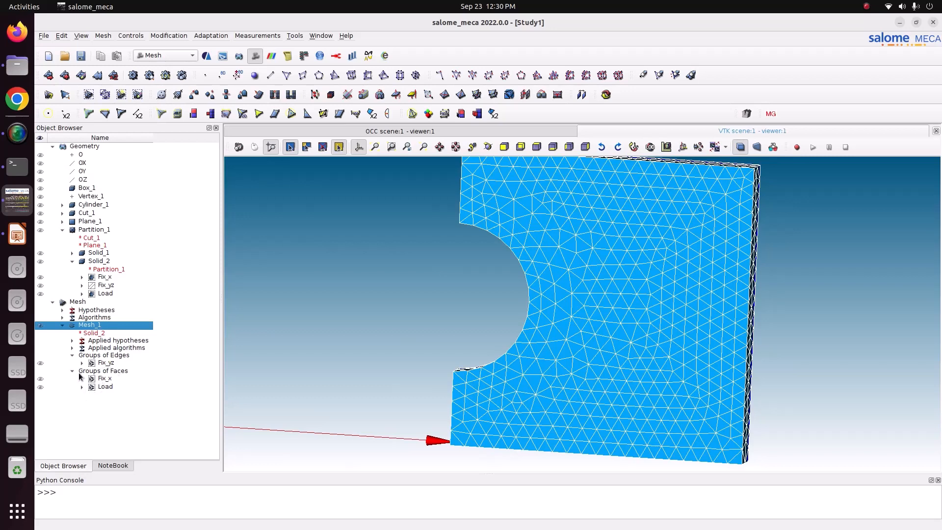
pyautogui.click(81, 55)
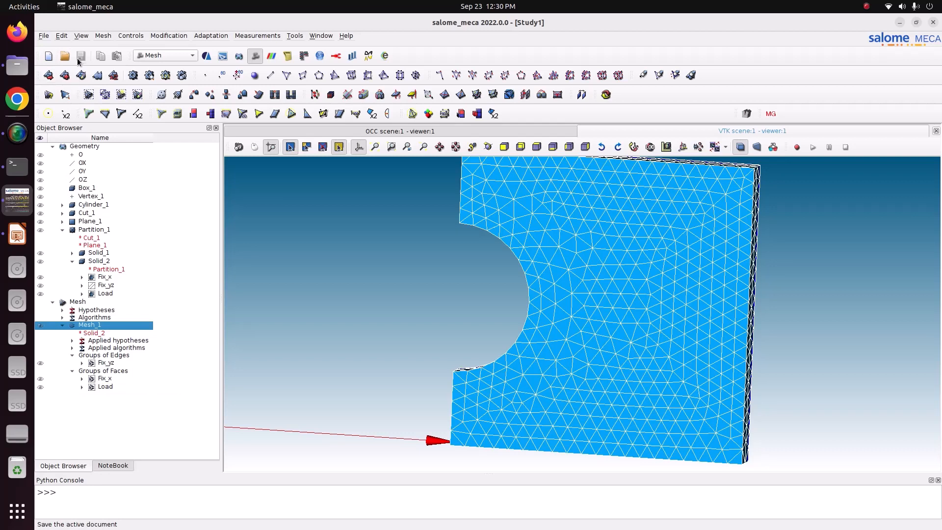
# Export Mesh_1 as a MED 4.1 file named Mesh_1 into the study's half-symmetry plate folder
pyautogui.rightClick(112, 325)
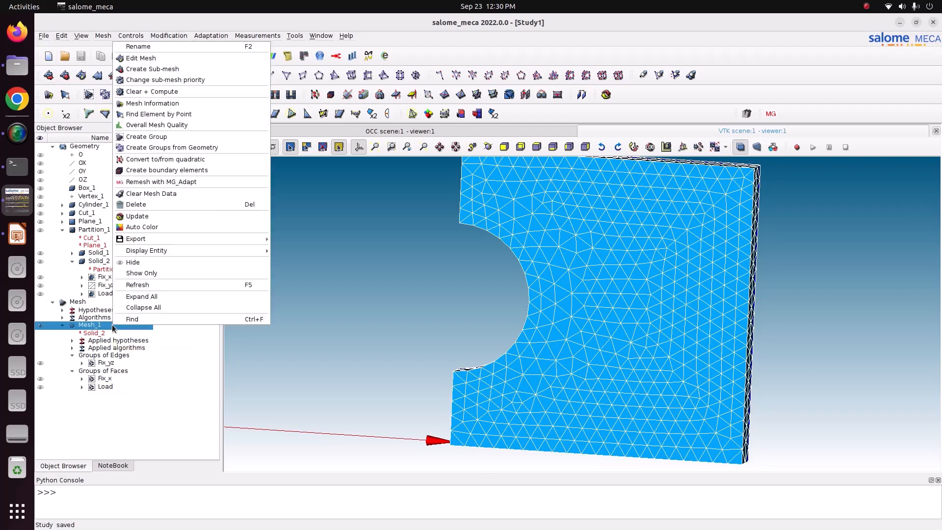
pyautogui.moveTo(159, 243)
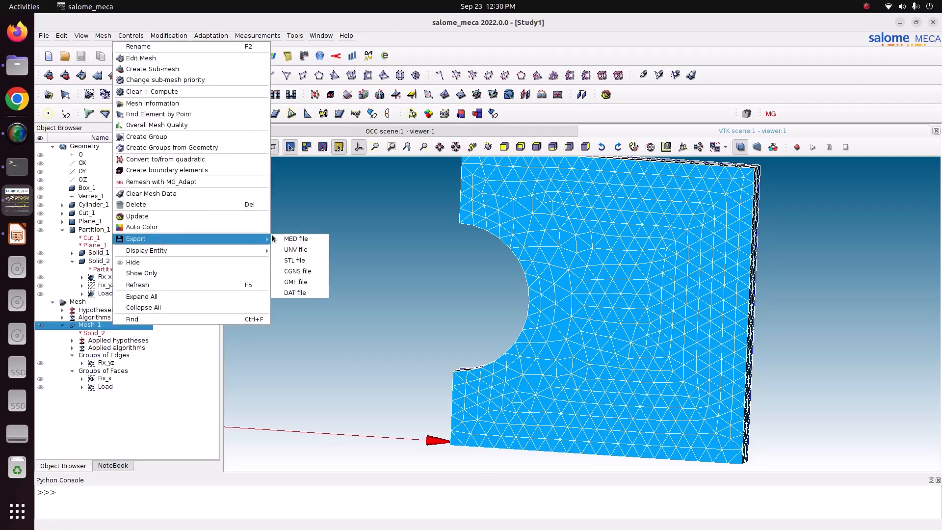
pyautogui.click(298, 240)
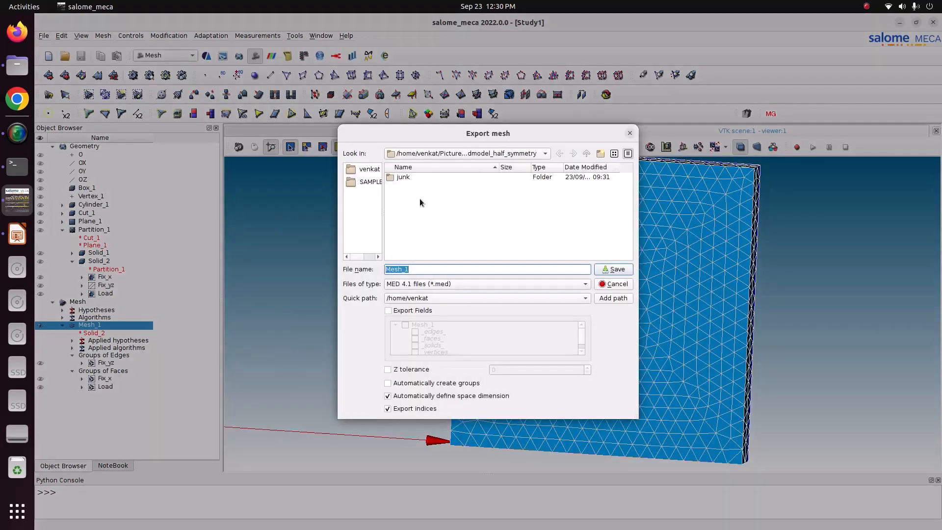
pyautogui.click(630, 268)
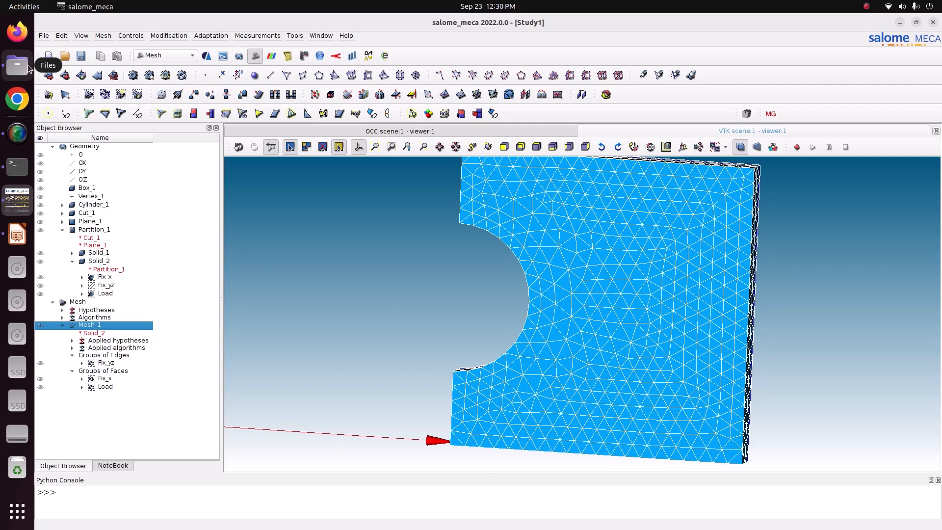
# Check the plate problem data on the LibreOffice Impress slide, and run Efficient_v0-2-0.jar from the Videos folder with OpenJDK Java 8 Runtime
pyautogui.click(17, 234)
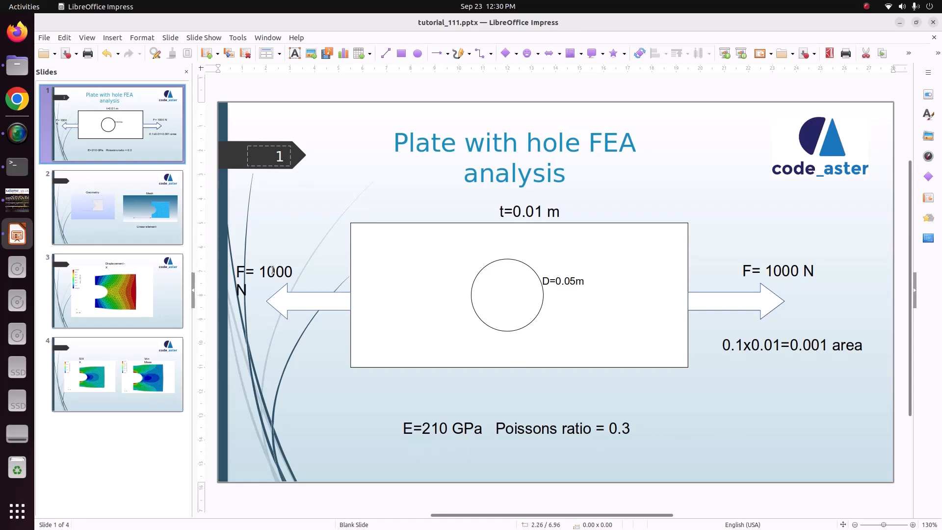
pyautogui.click(18, 66)
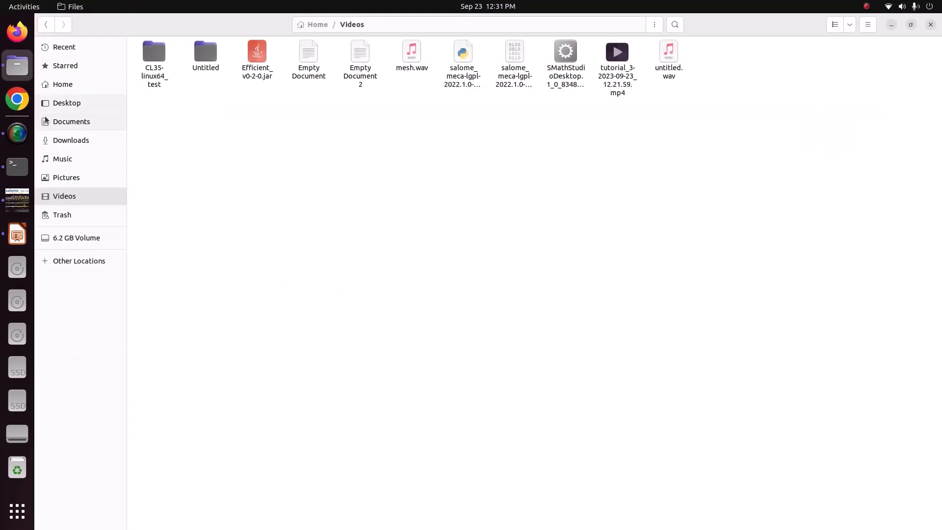
pyautogui.click(260, 77)
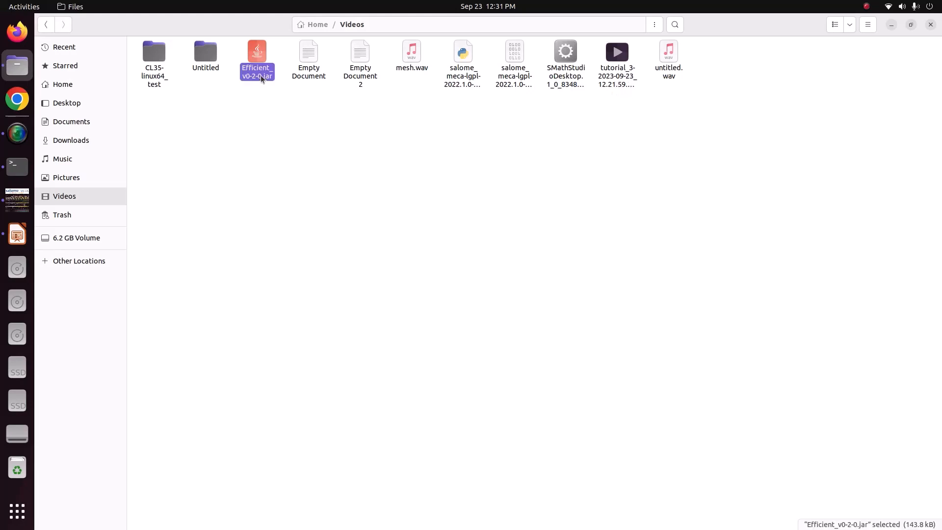
pyautogui.rightClick(262, 78)
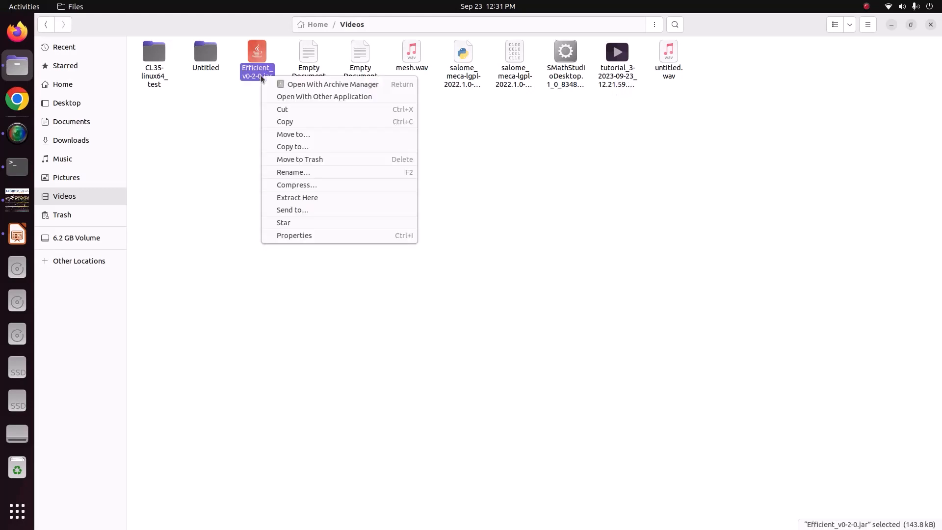
pyautogui.click(379, 98)
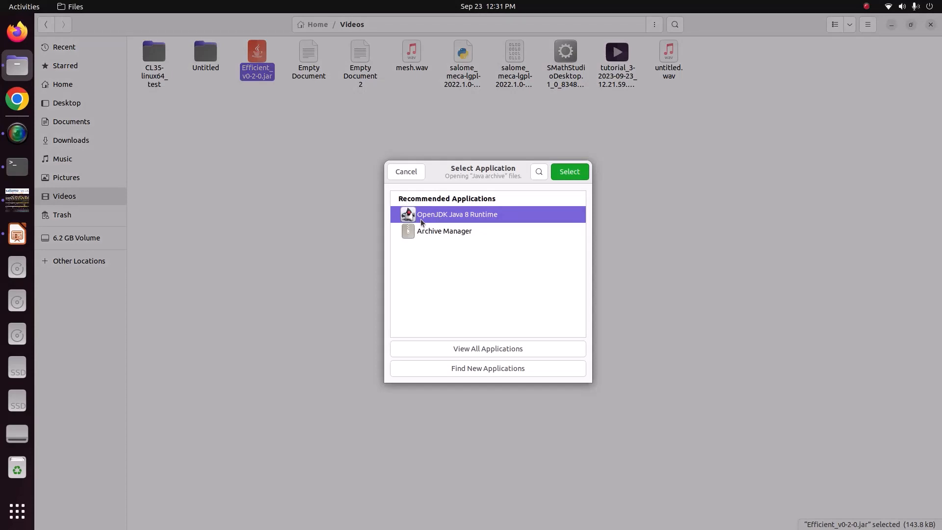
pyautogui.click(585, 171)
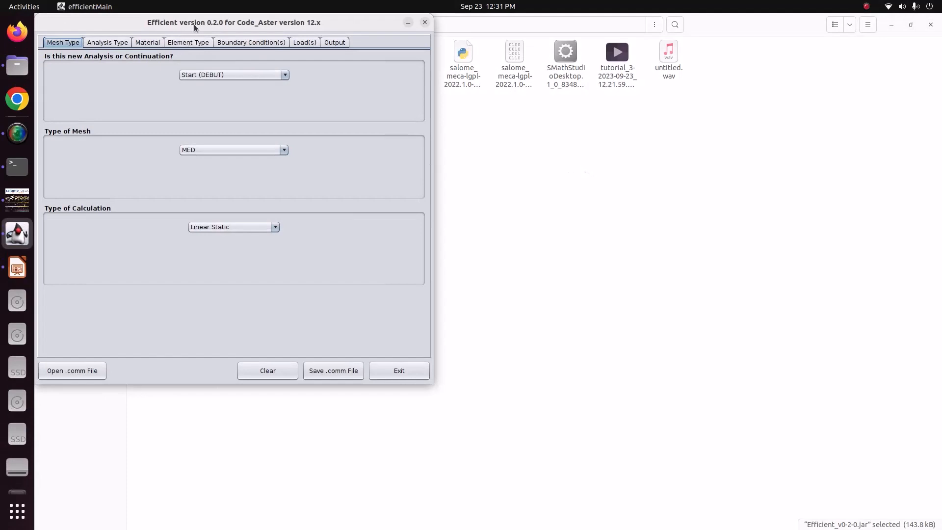
# Check the mesh format, the Linear Static calculation type and the Mechanical - 3D analysis type for the new analysis
pyautogui.moveTo(194, 27); pyautogui.dragTo(410, 71)
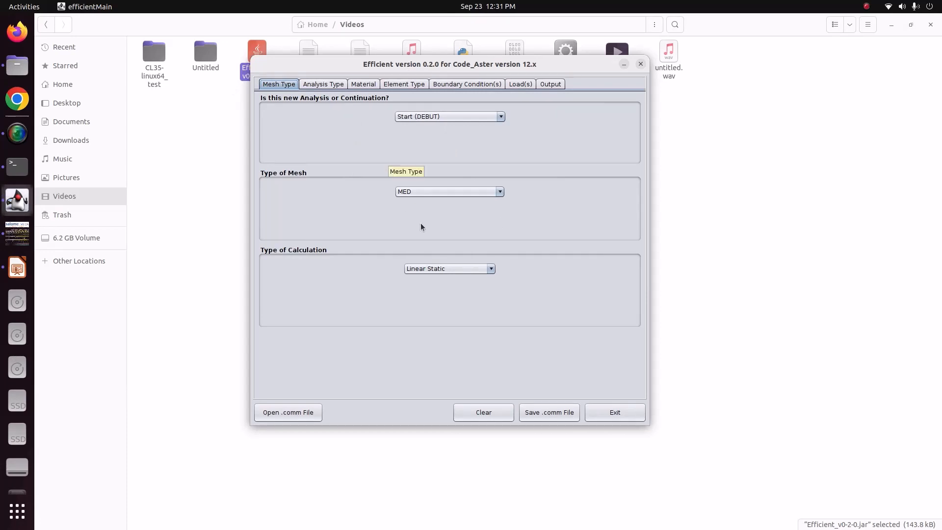
pyautogui.click(491, 268)
pyautogui.click(491, 268)
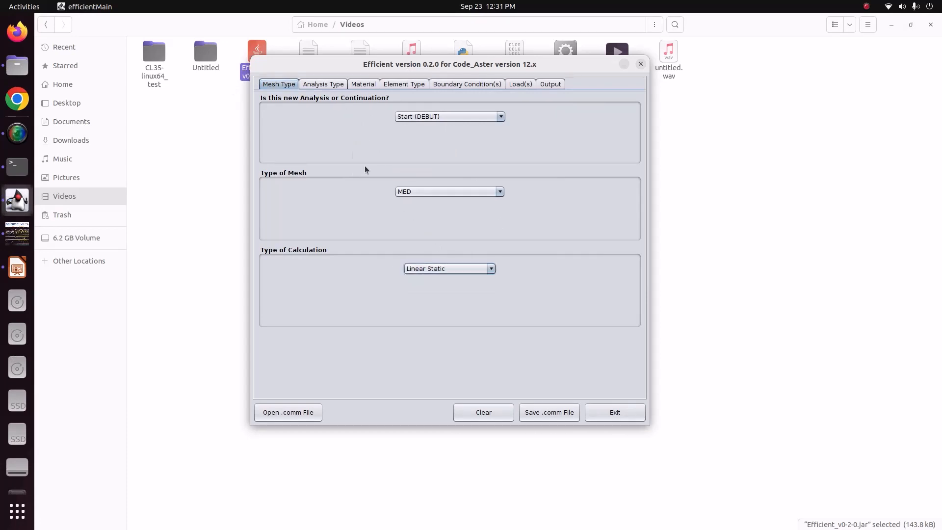
pyautogui.click(320, 85)
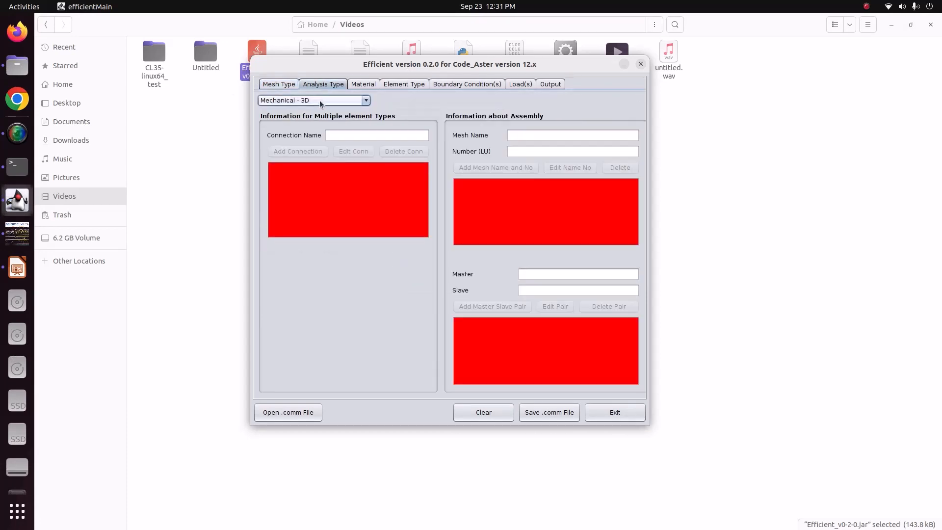
# Add a carbon steel material named CS with Young's modulus 210e9, Poisson's ratio 0.3 and density 7860, assigned to all
pyautogui.click(363, 85)
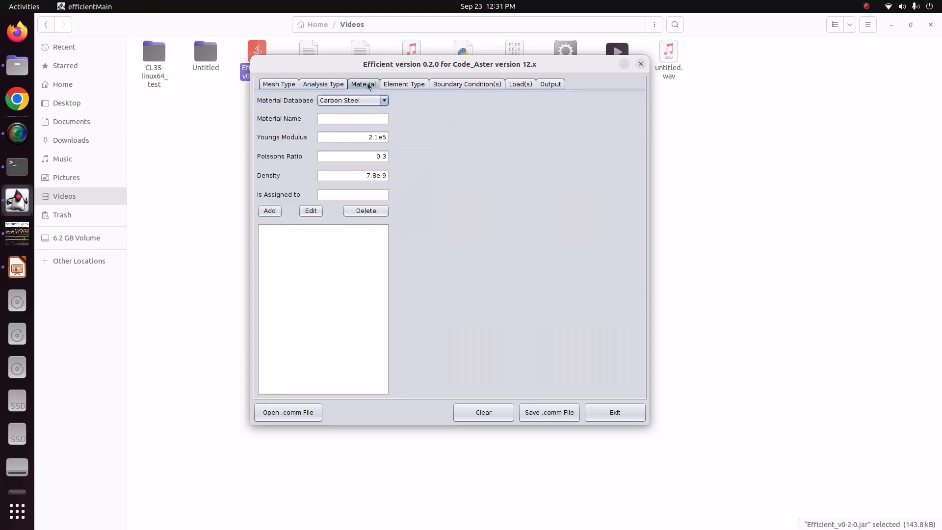
pyautogui.click(363, 119)
pyautogui.write('CS')
pyautogui.click(363, 136)
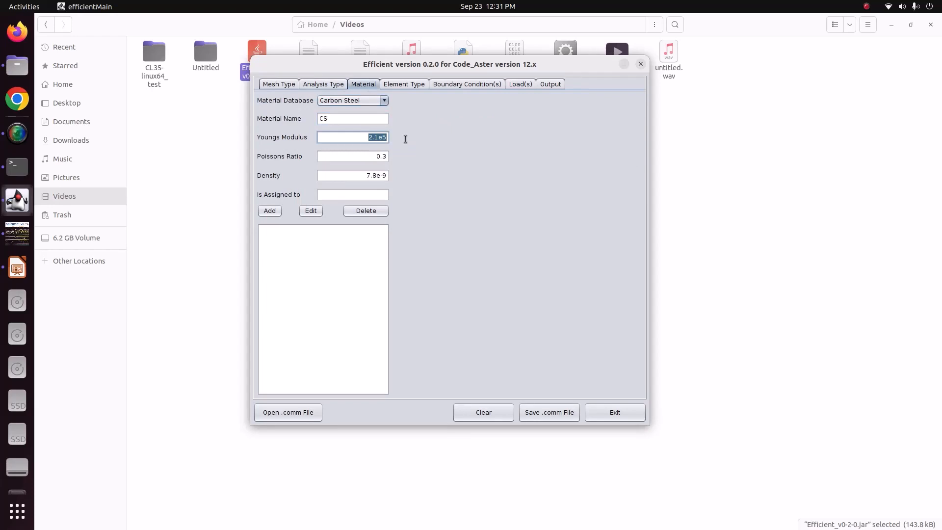
pyautogui.write('210e9')
pyautogui.moveTo(386, 176); pyautogui.dragTo(332, 176)
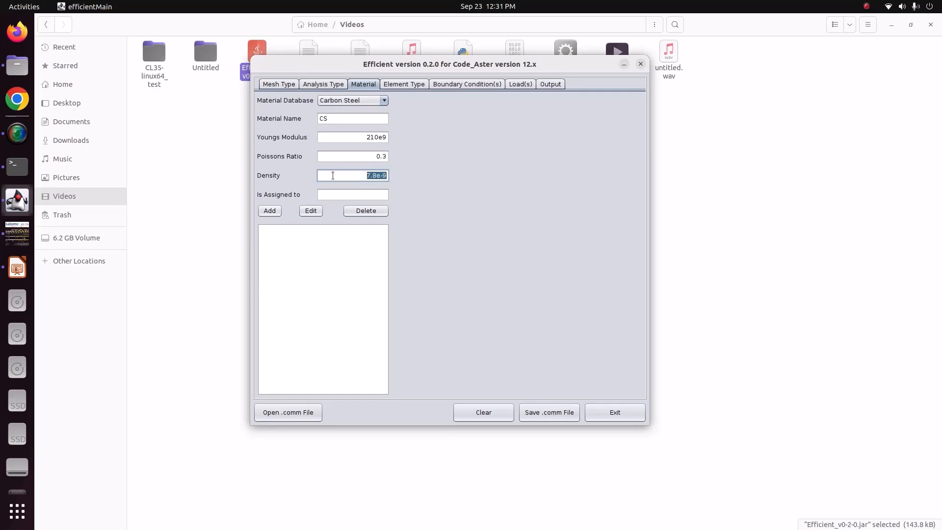
pyautogui.write('7860')
pyautogui.click(346, 198)
pyautogui.write('al')
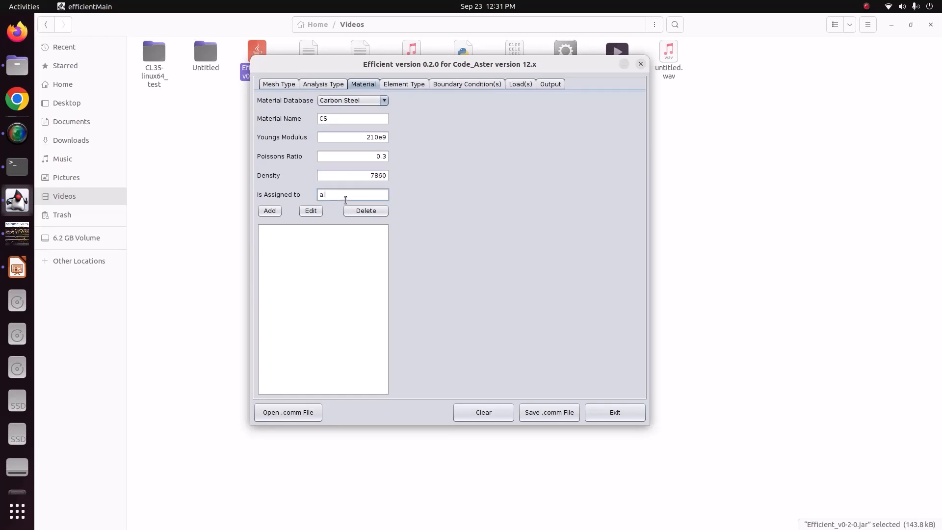
pyautogui.write('l')
pyautogui.click(269, 210)
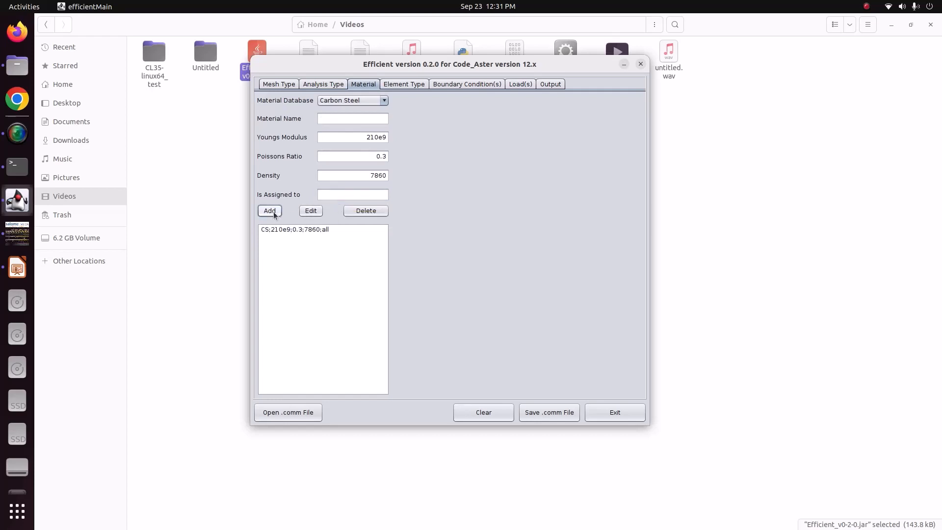
# Set the boundary condition type to Imposed on Face (FACE_IMPO), and check the Fix_x face group of Mesh_1 in salome_meca before returning to Efficient
pyautogui.click(415, 84)
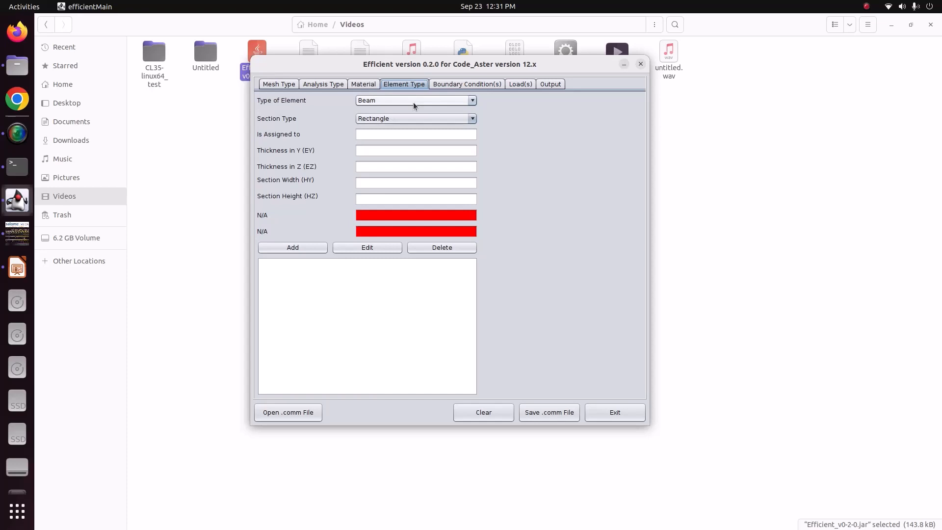
pyautogui.click(461, 85)
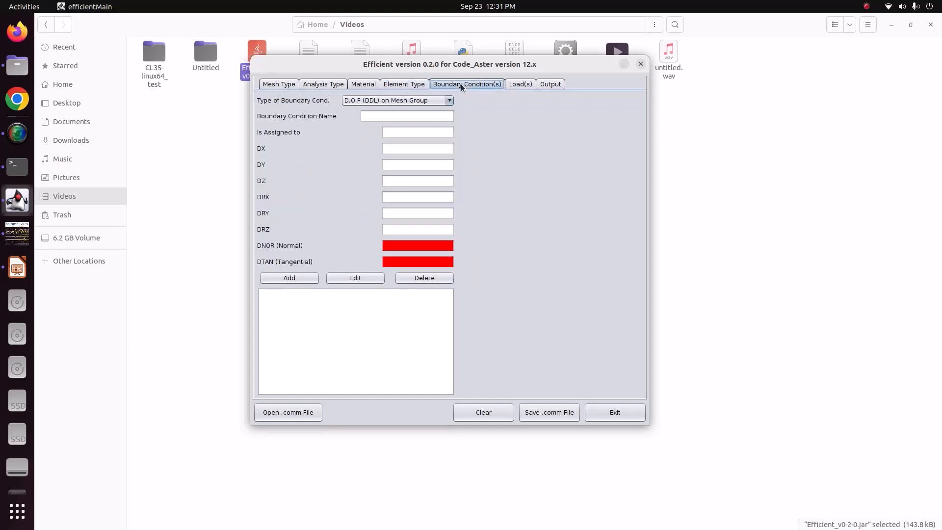
pyautogui.click(447, 100)
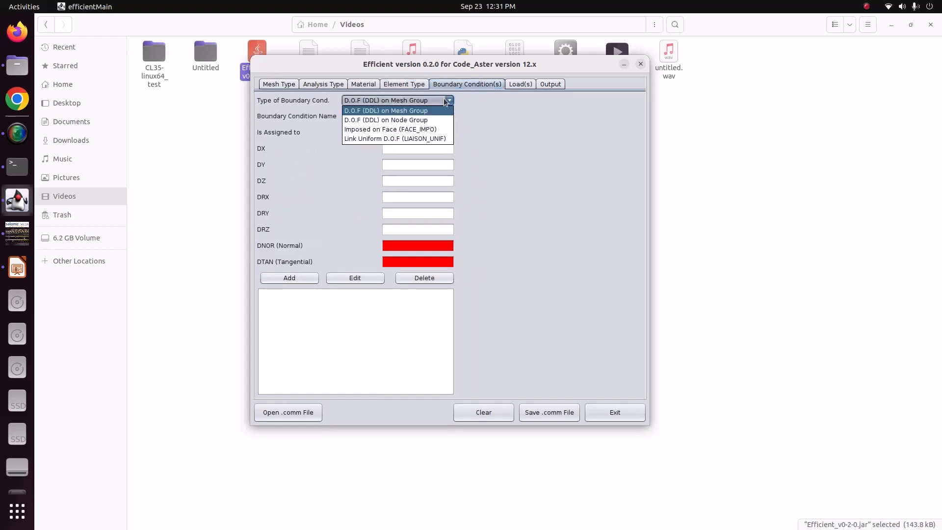
pyautogui.click(435, 129)
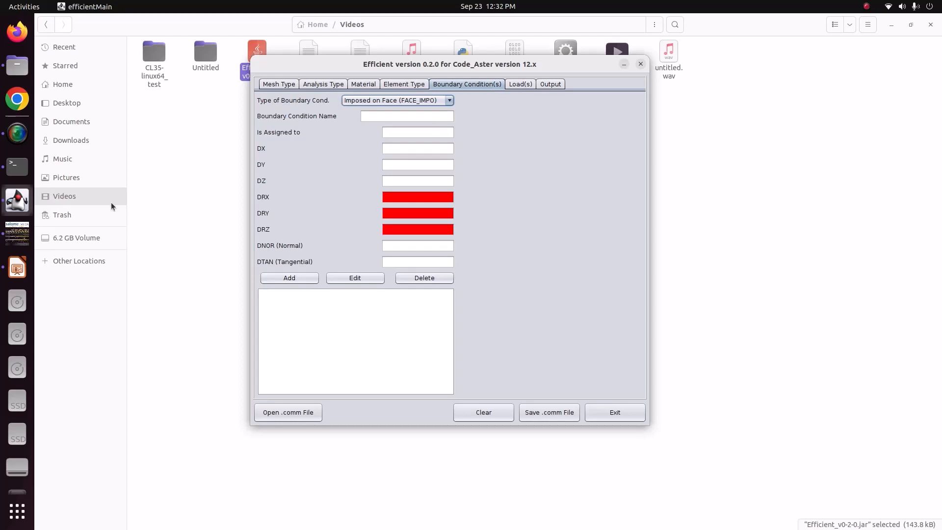
pyautogui.click(17, 233)
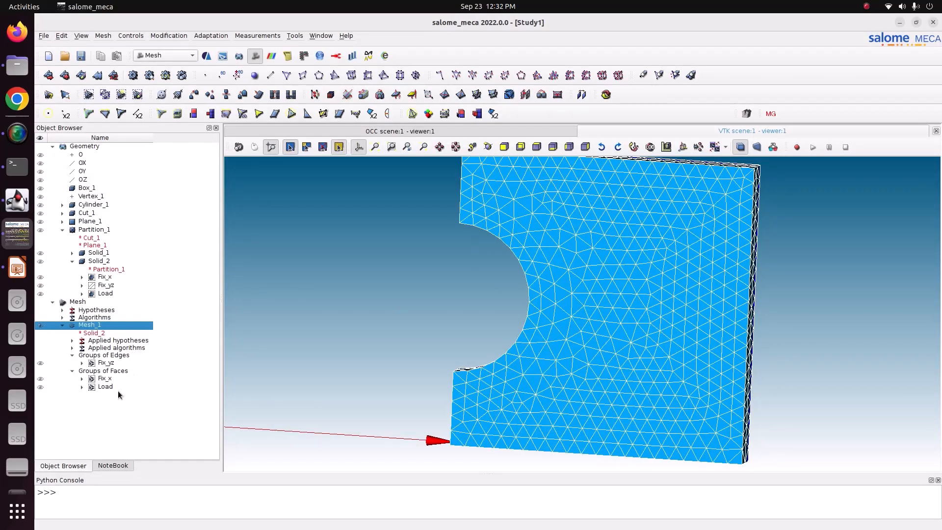
pyautogui.click(105, 380)
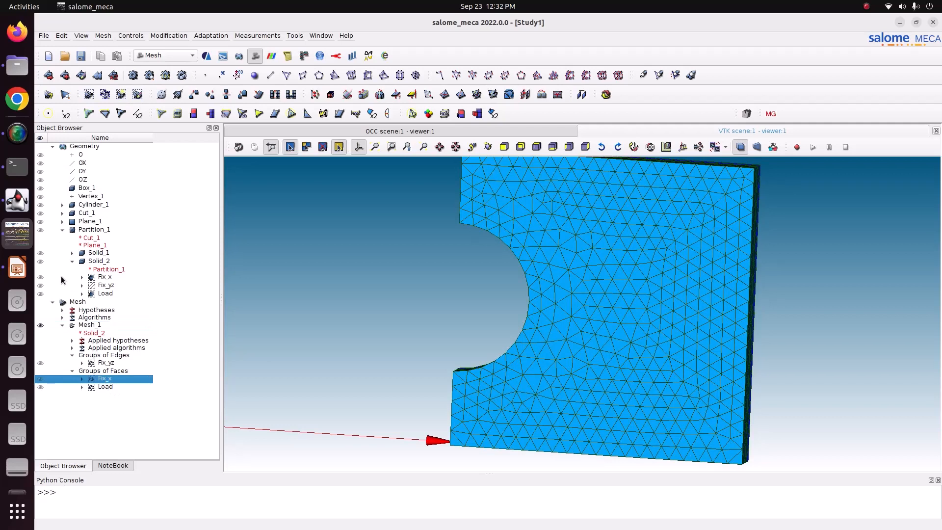
pyautogui.click(20, 205)
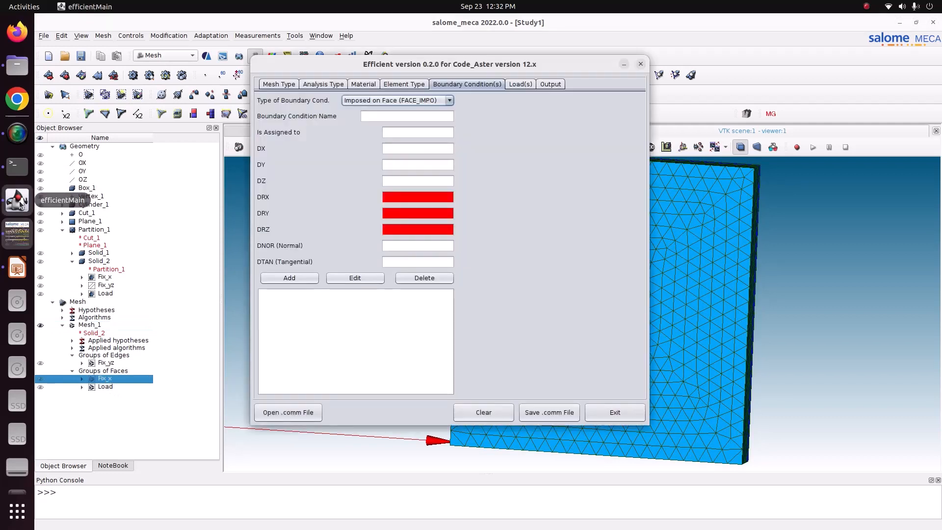
# Add the face boundary condition Fixed_x, assigned to group Fix_x with DX set to 0
pyautogui.click(368, 116)
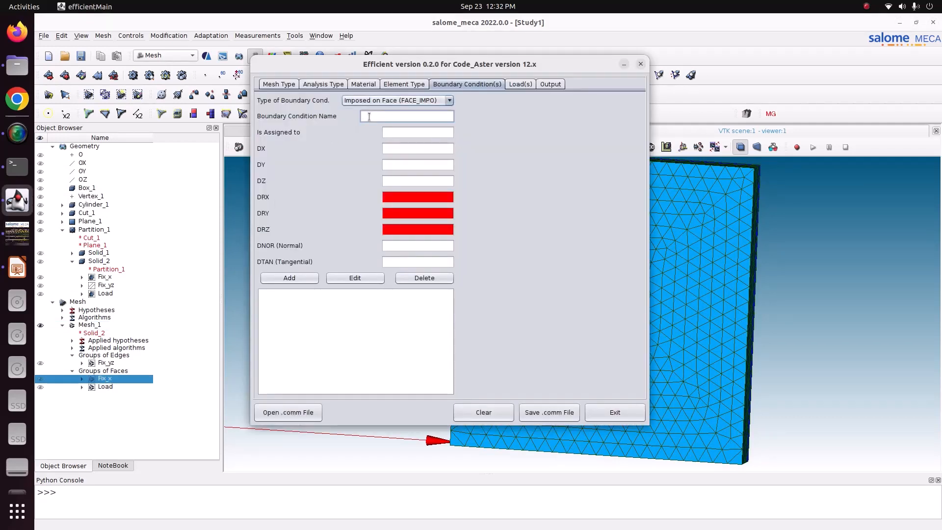
pyautogui.write('Fixed_x')
pyautogui.click(399, 131)
pyautogui.write('Fi')
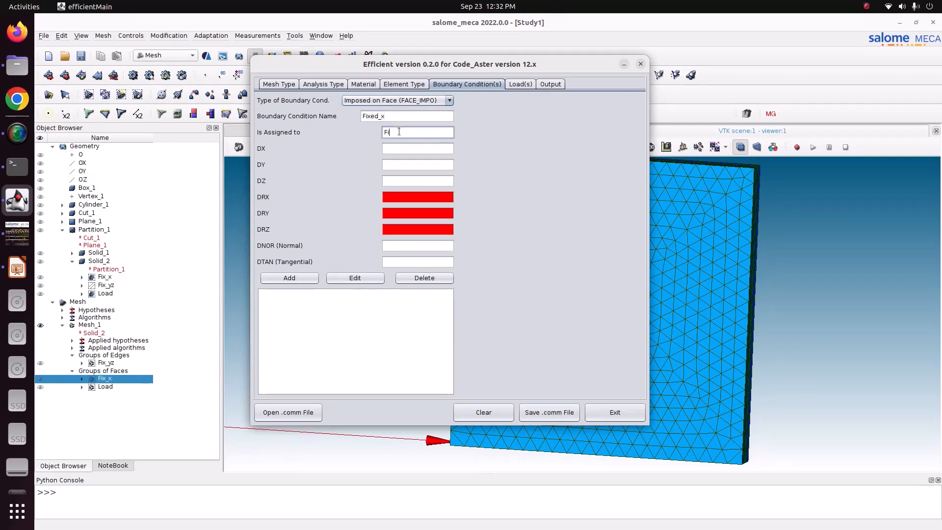
pyautogui.write('x_x')
pyautogui.click(399, 149)
pyautogui.write('0')
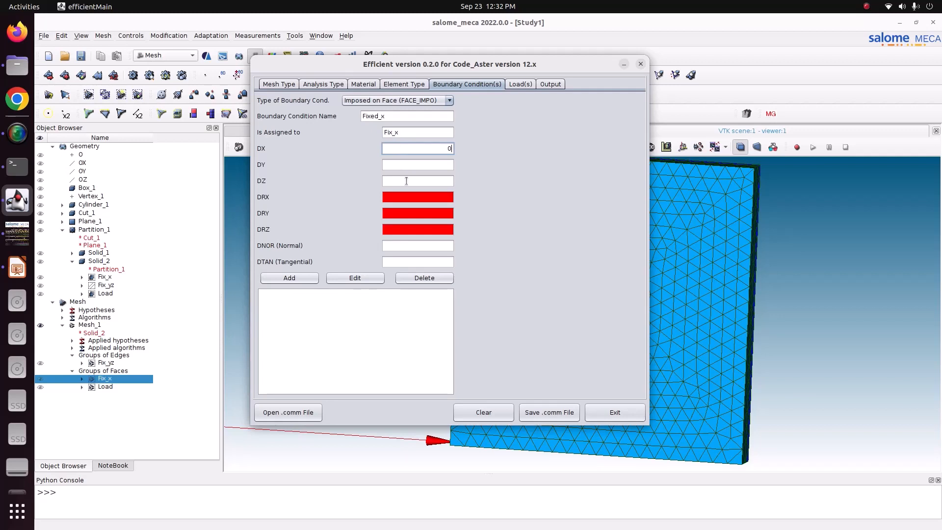
pyautogui.click(301, 278)
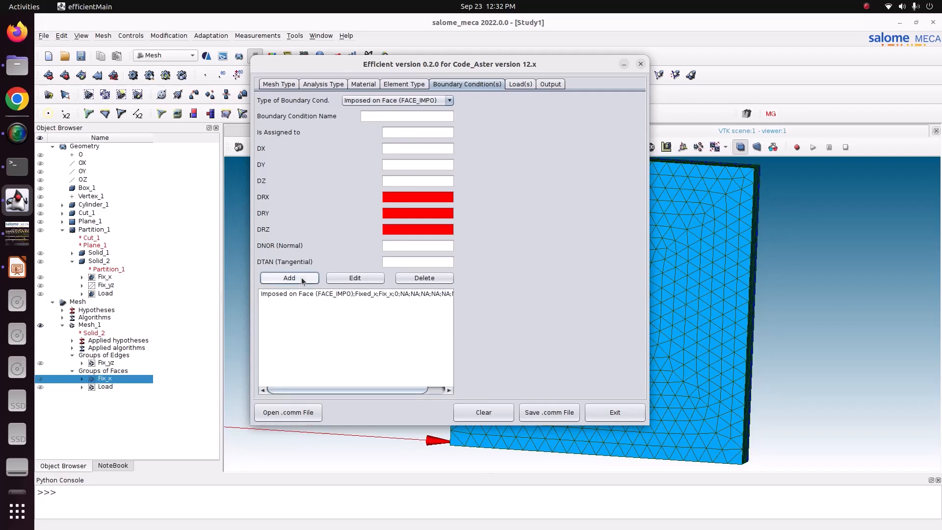
# Check the mesh in salome_meca, and add in Efficient a D.O.F (DDL) on Mesh Group condition Fix_yz on group Fix_yz with DY and DZ 0
pyautogui.click(17, 233)
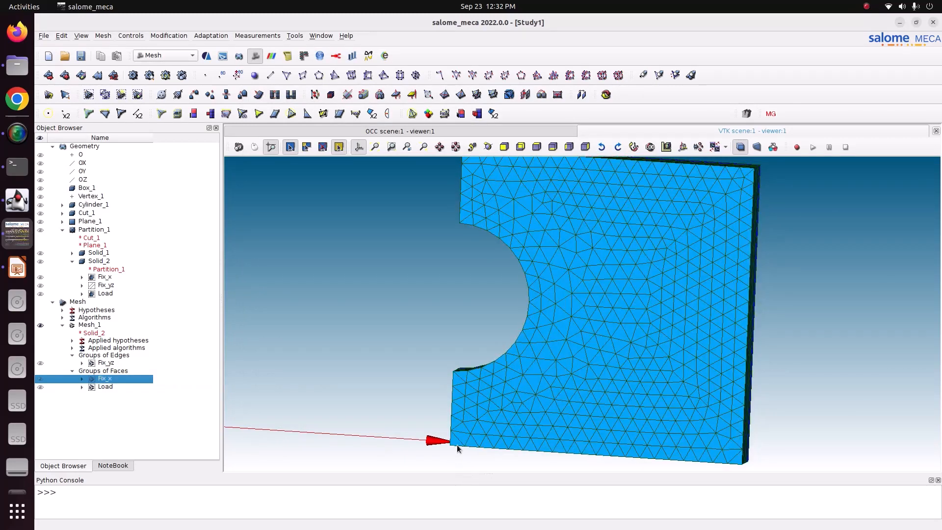
pyautogui.click(8, 198)
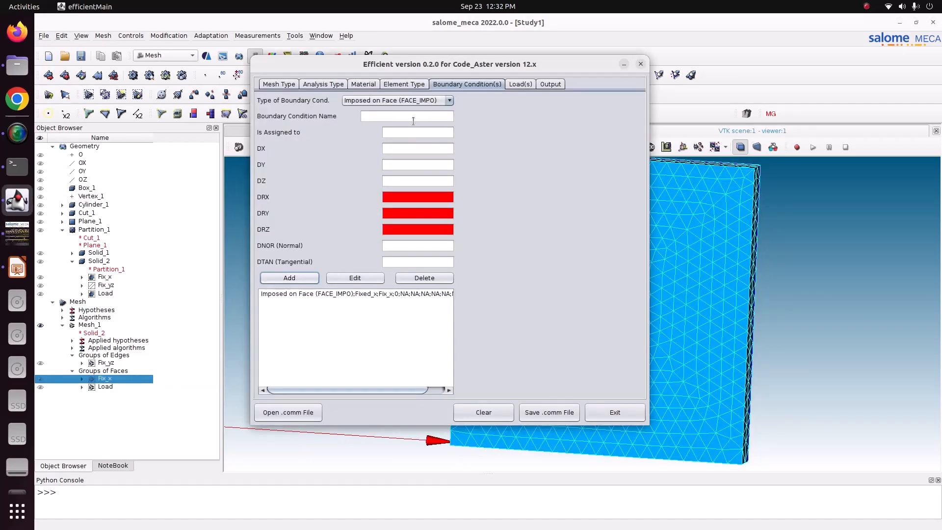
pyautogui.click(416, 101)
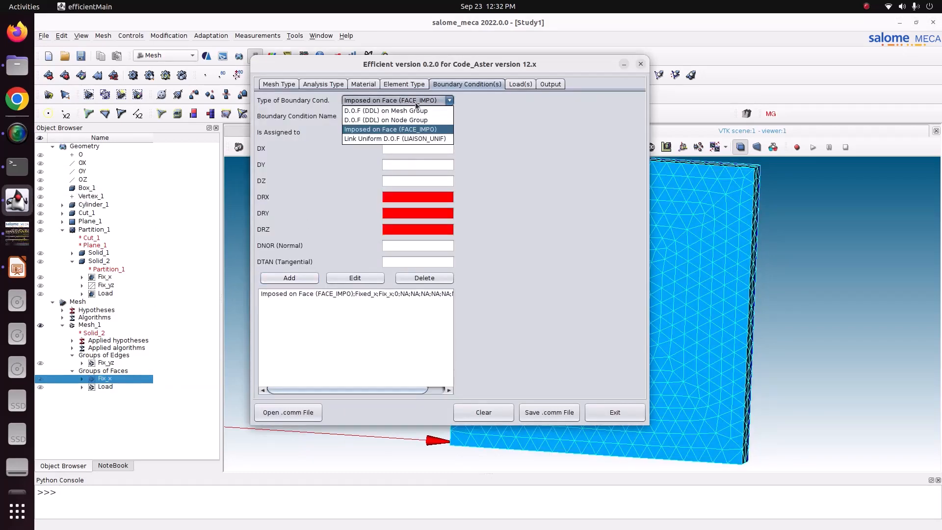
pyautogui.click(378, 113)
pyautogui.click(378, 115)
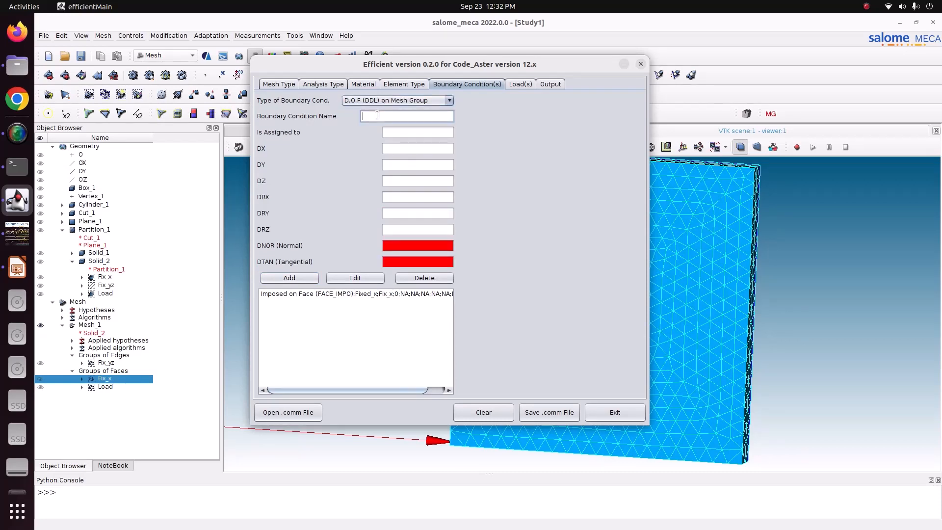
pyautogui.write('Fix_yz')
pyautogui.click(418, 130)
pyautogui.write('F')
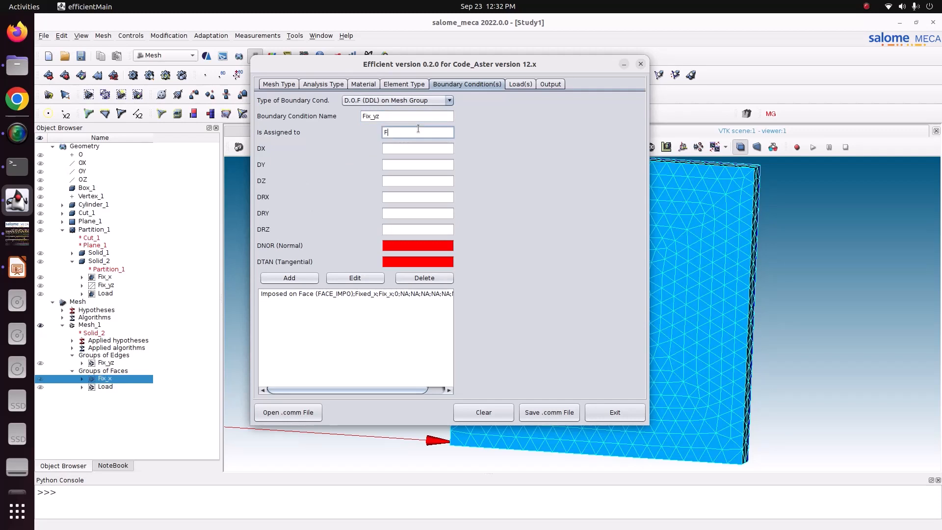
pyautogui.write('ix_yz')
pyautogui.click(400, 166)
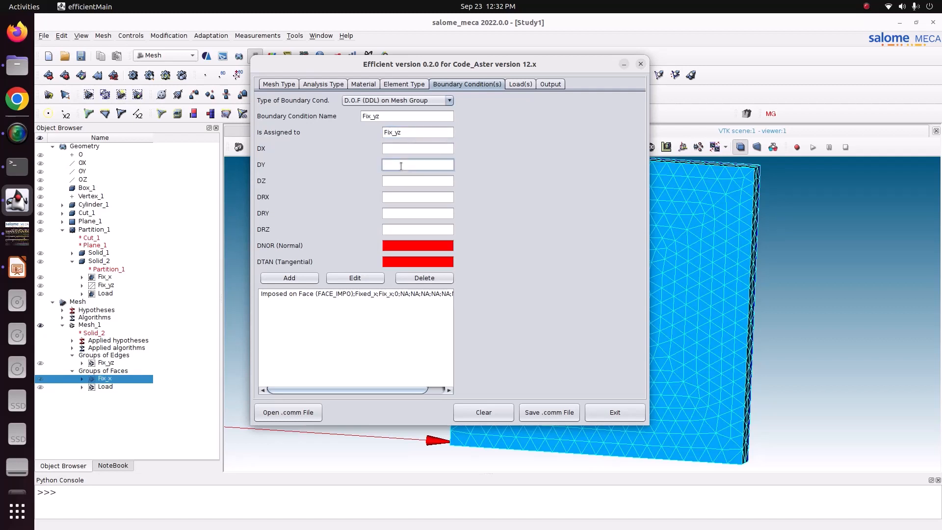
pyautogui.write('0')
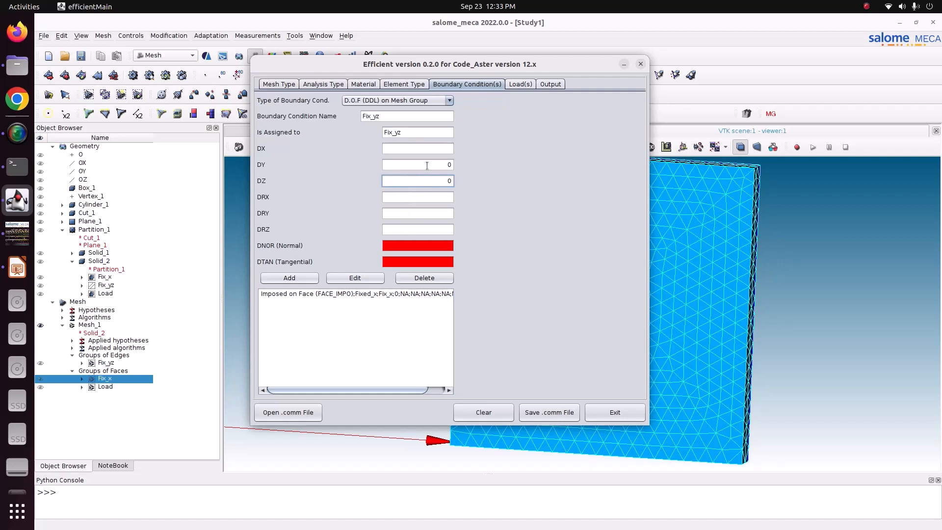
pyautogui.click(288, 279)
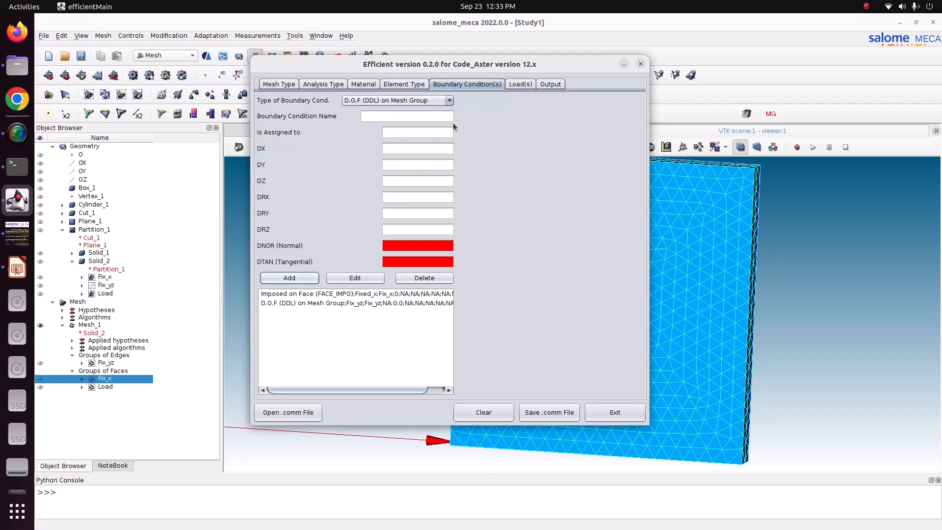
# Add a Force on Face load named Force, assigned to group Load with FX set to 1000/0.001
pyautogui.click(522, 85)
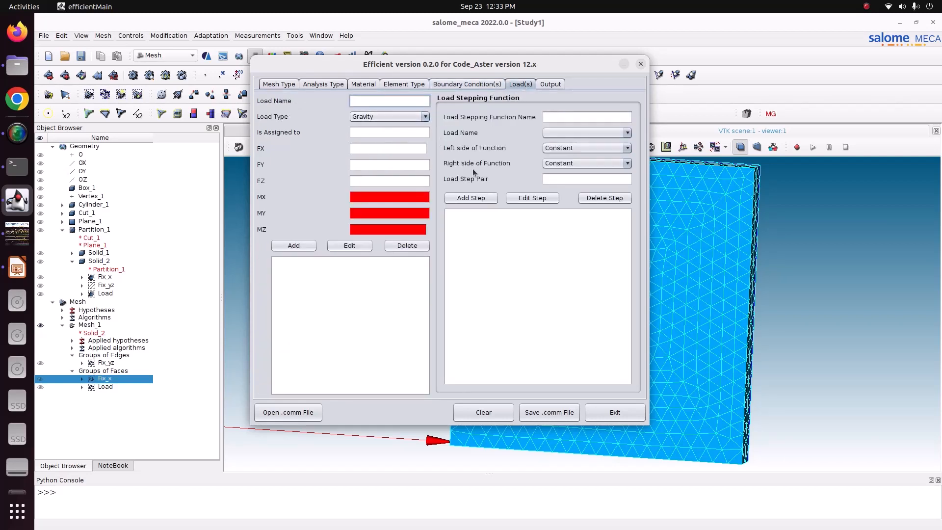
pyautogui.click(405, 118)
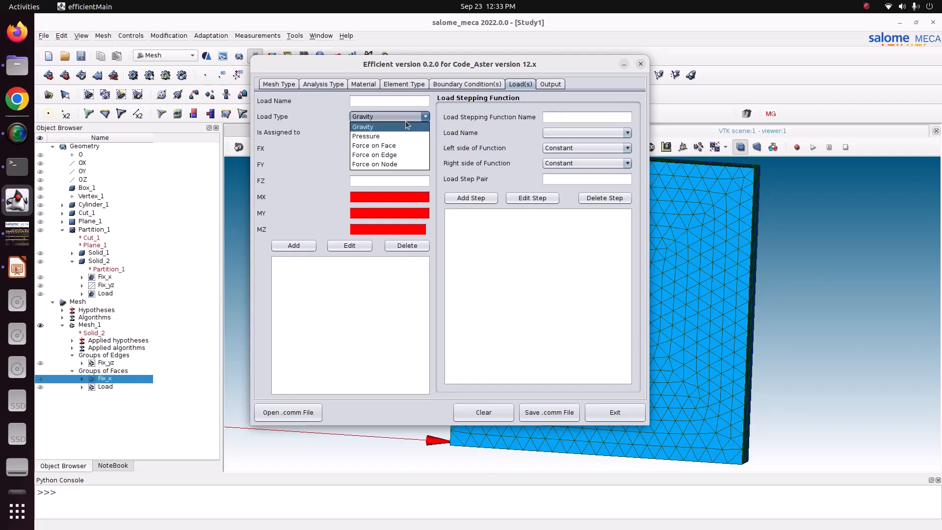
pyautogui.click(399, 146)
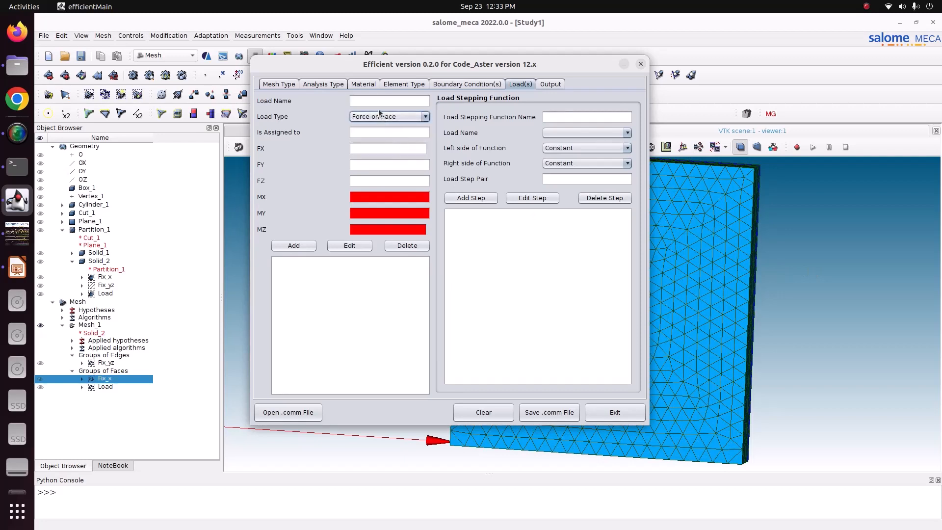
pyautogui.click(374, 100)
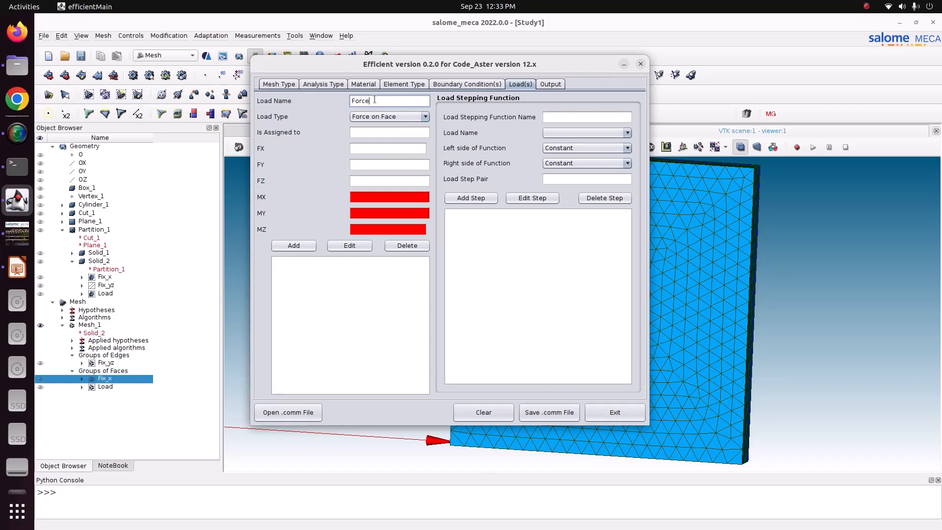
pyautogui.write('Force')
pyautogui.click(373, 133)
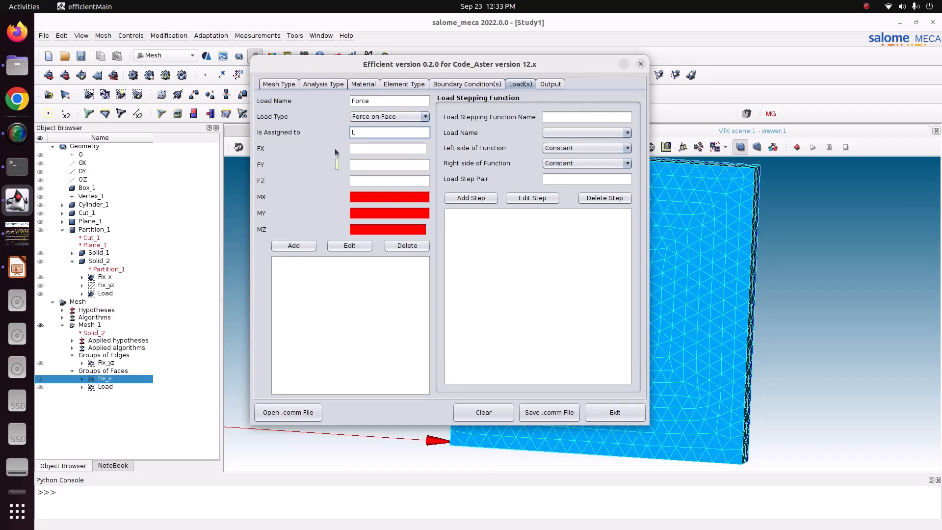
pyautogui.write('Load')
pyautogui.press('Tab')
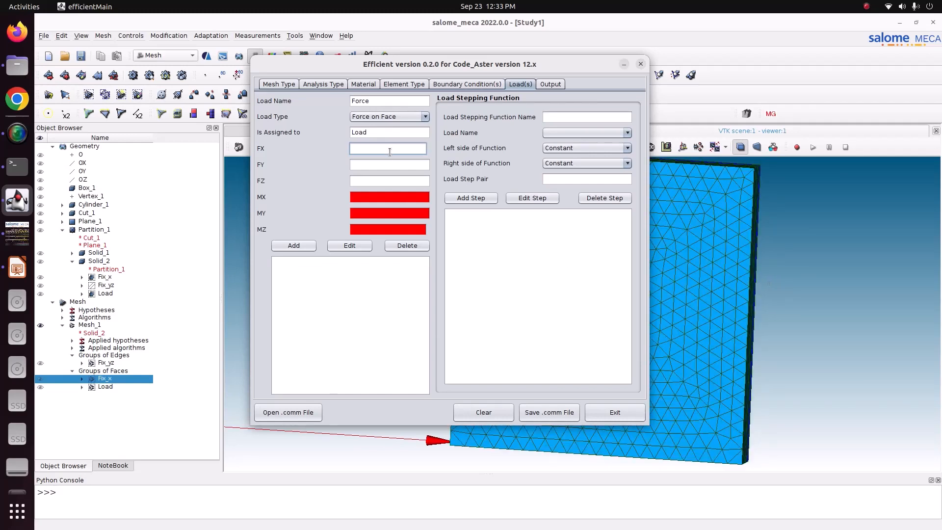
pyautogui.write('/0.001')
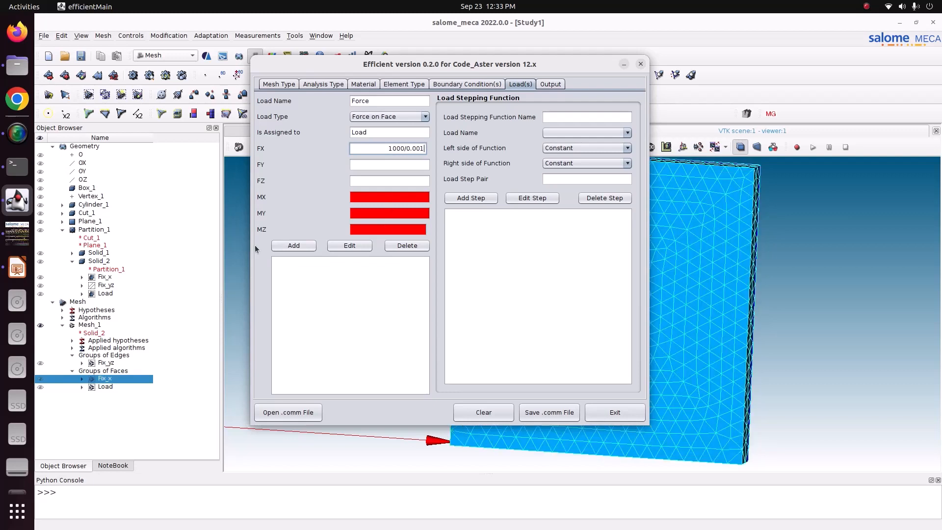
pyautogui.click(280, 247)
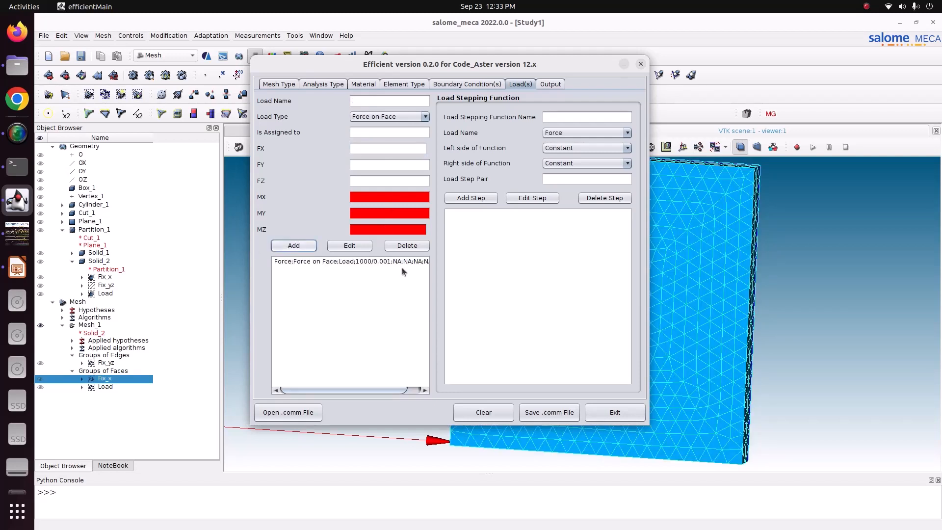
# Add all available MED output options and save the command file as static.comm in Pictures/CODE_ASTER/7_plate_with_hole_3dmodel_half_symmetry, then exit Efficient
pyautogui.click(552, 84)
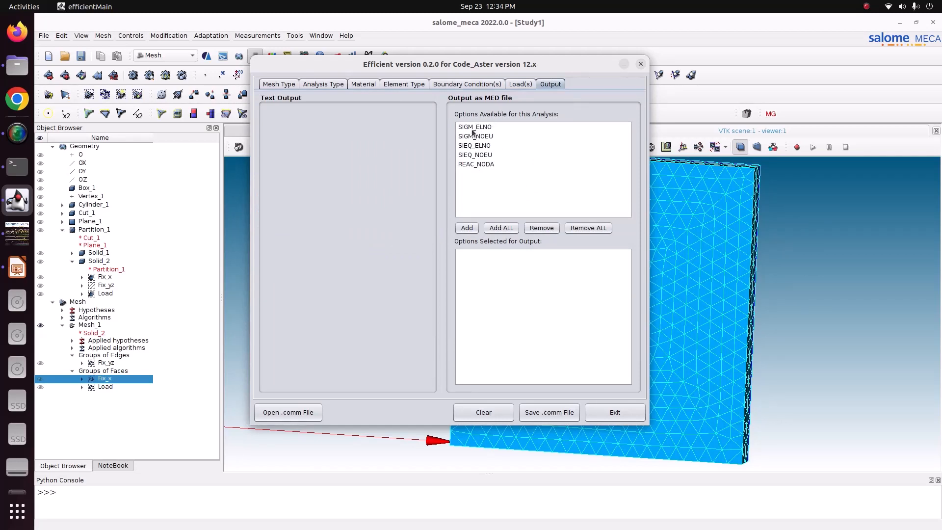
pyautogui.click(500, 229)
pyautogui.click(553, 415)
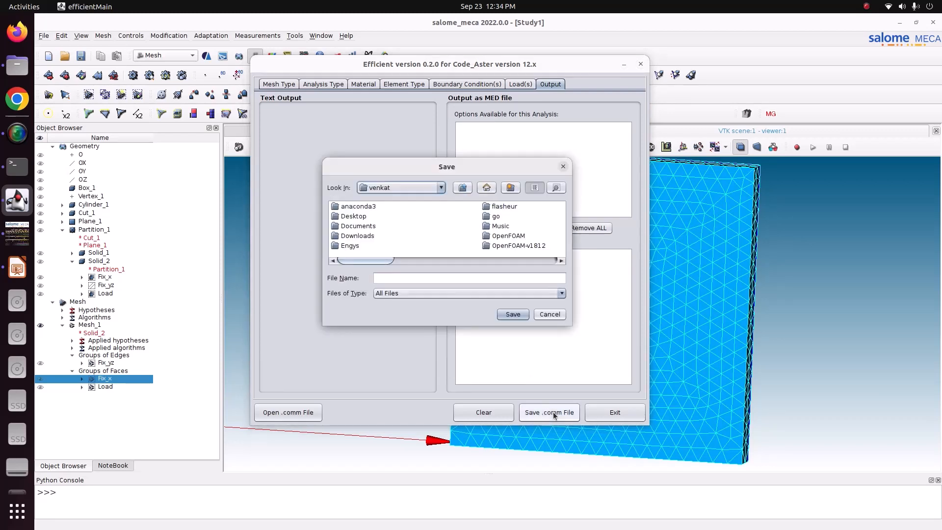
pyautogui.click(404, 265)
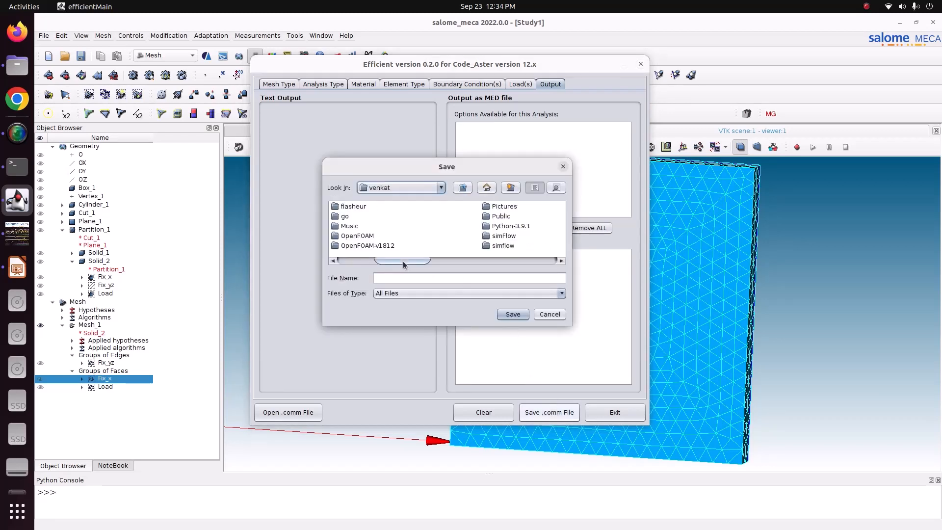
pyautogui.doubleClick(495, 207)
pyautogui.doubleClick(349, 206)
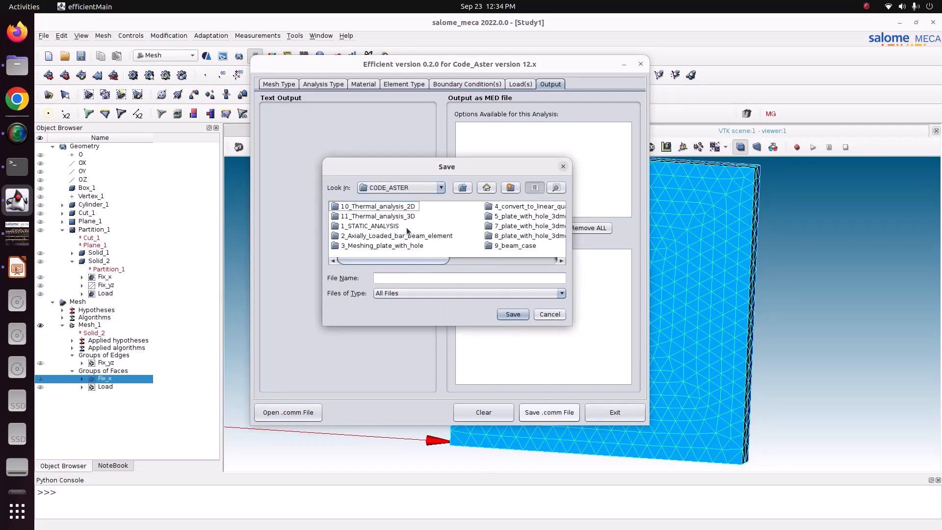
pyautogui.doubleClick(505, 227)
pyautogui.click(397, 279)
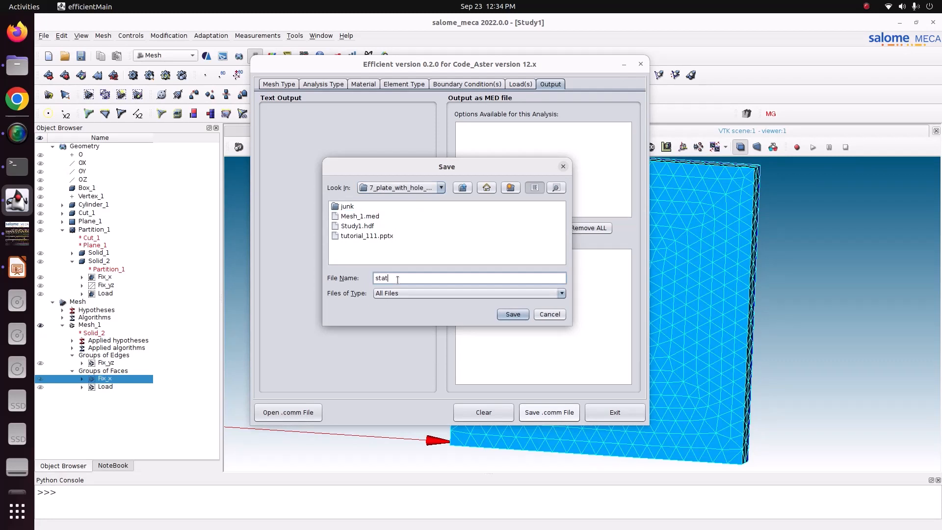
pyautogui.write('static.comm')
pyautogui.click(512, 314)
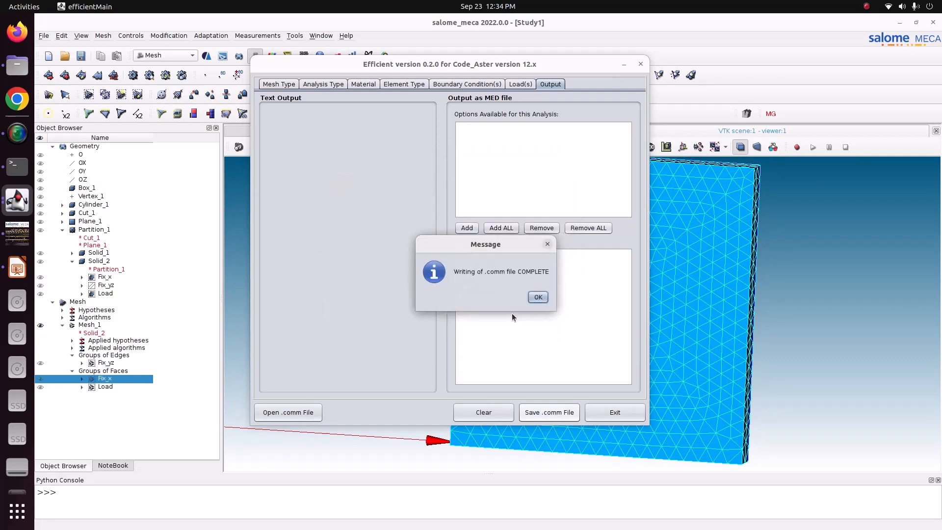
pyautogui.click(537, 297)
pyautogui.click(622, 417)
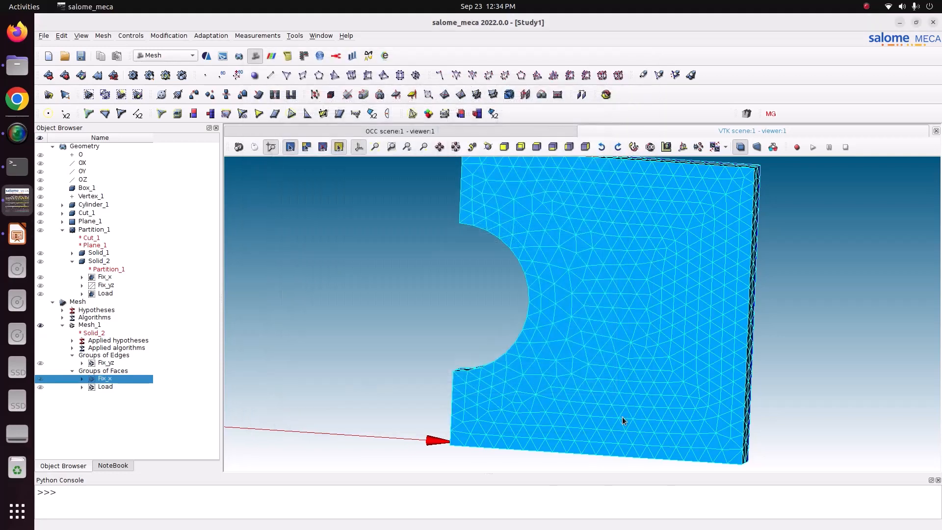
# Switch to Files, go to Pictures/CODE_ASTER/7_plate_with_hole_3dmodel_half_symmetry, and open static.comm in Text Editor
pyautogui.click(26, 76)
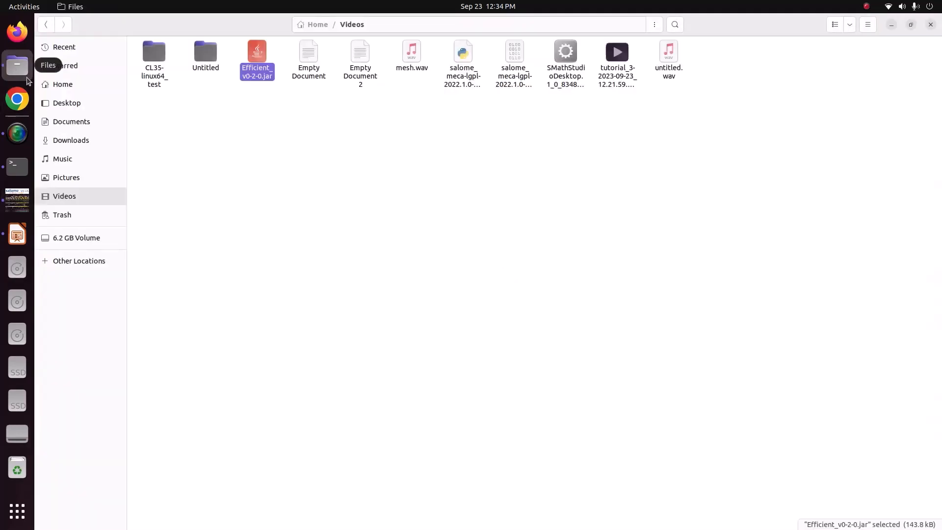
pyautogui.click(78, 178)
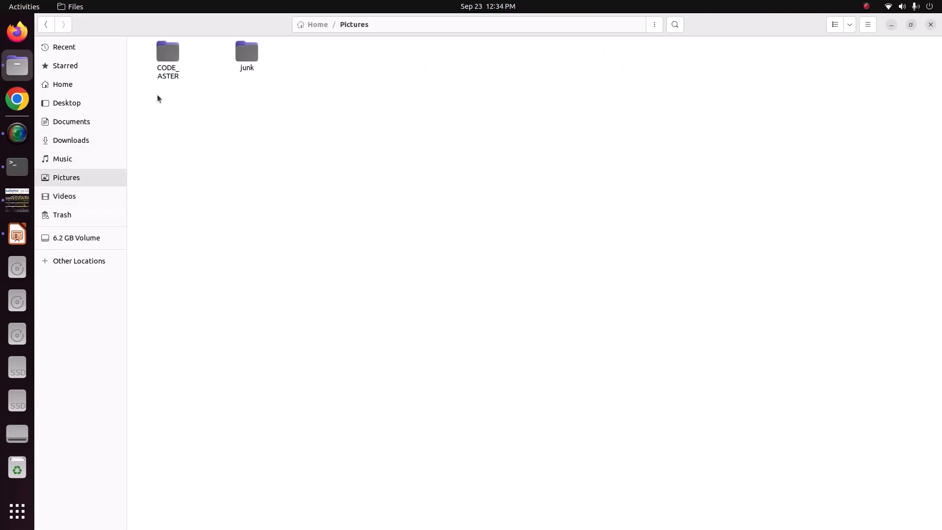
pyautogui.doubleClick(168, 54)
pyautogui.click(414, 73)
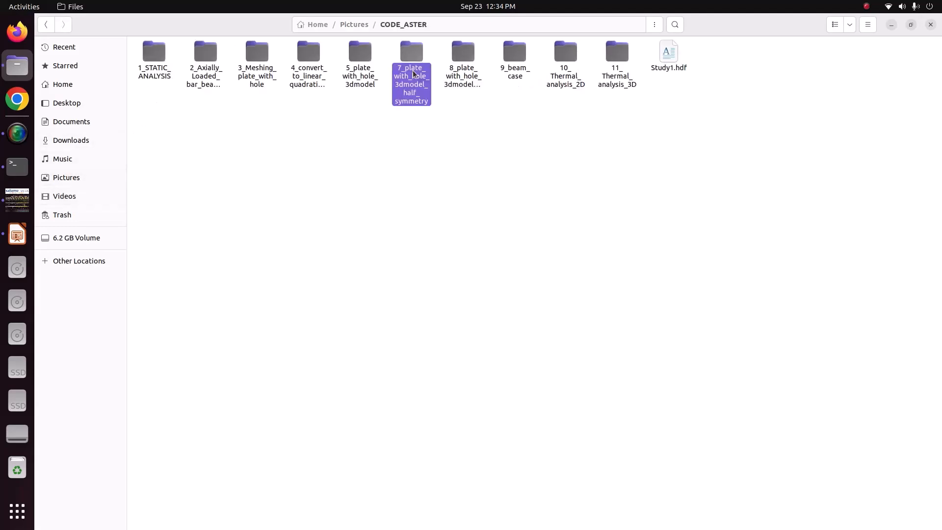
pyautogui.doubleClick(414, 74)
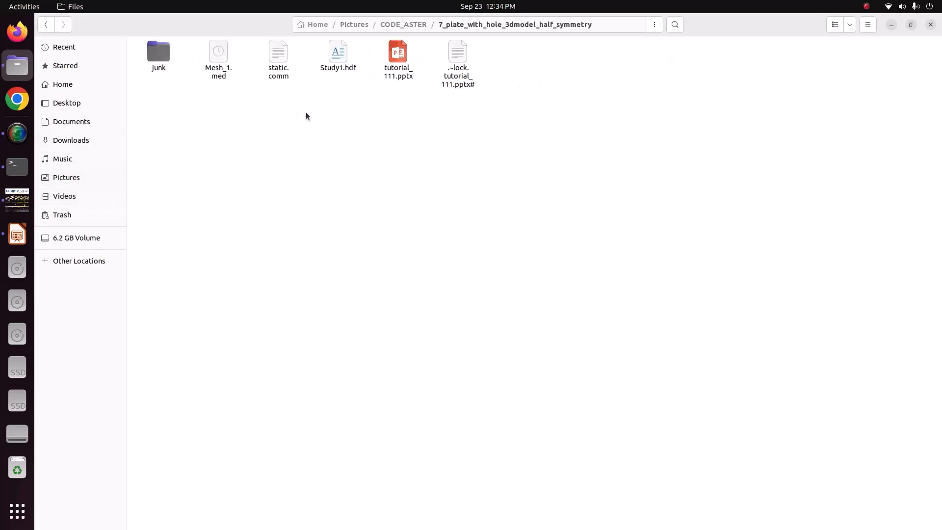
pyautogui.click(218, 72)
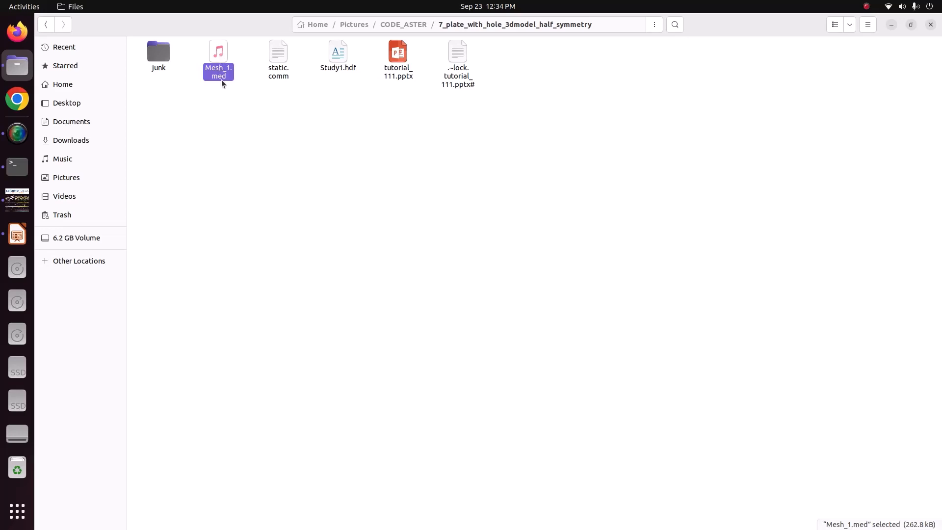
pyautogui.click(280, 73)
pyautogui.rightClick(281, 74)
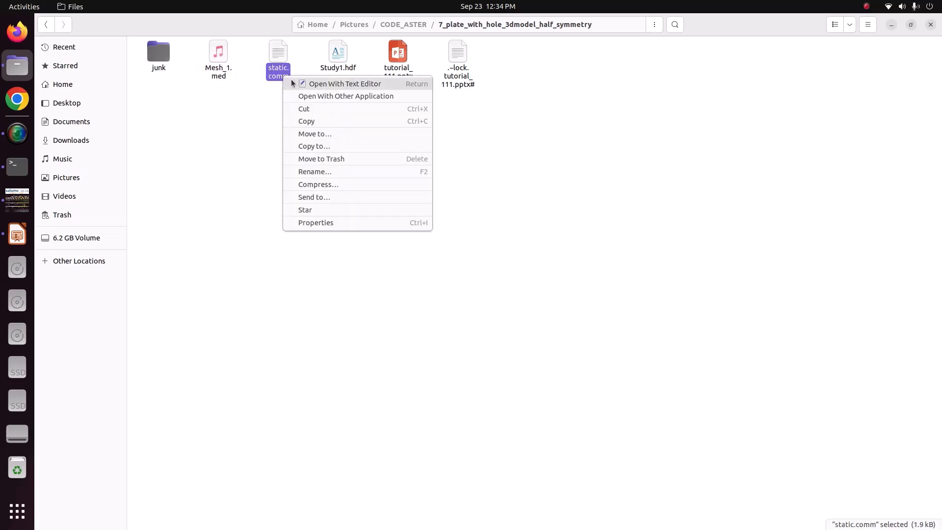
pyautogui.click(290, 81)
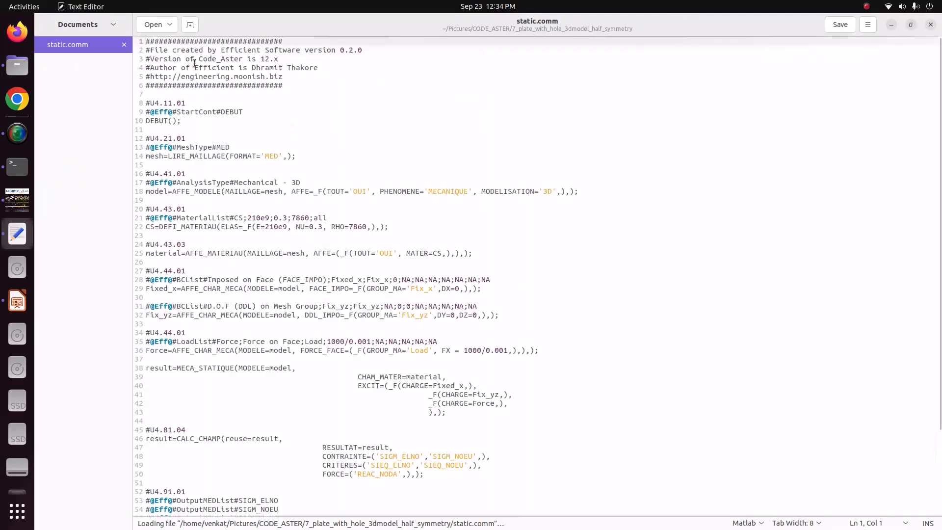
# Review the DEBUT, mesh, model, material and boundary condition commands in static.comm
pyautogui.moveTo(146, 121); pyautogui.dragTo(183, 118)
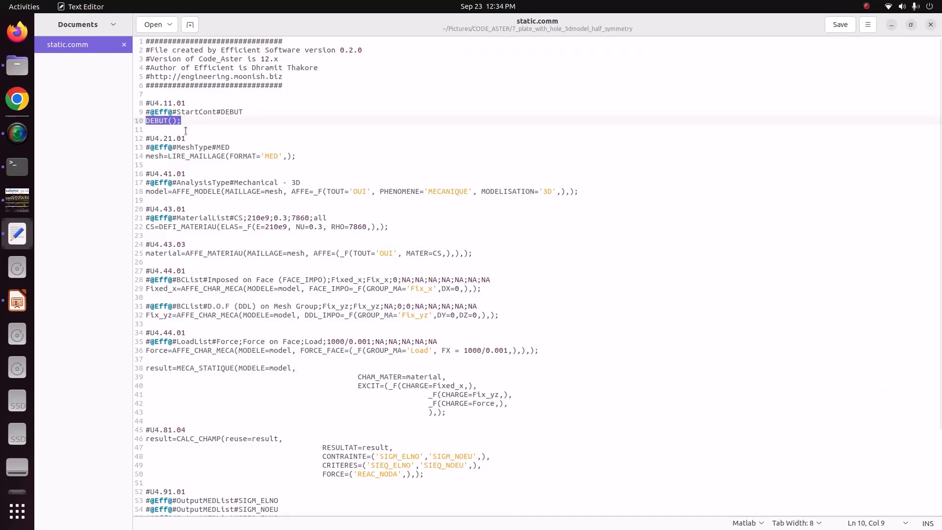
pyautogui.click(187, 156)
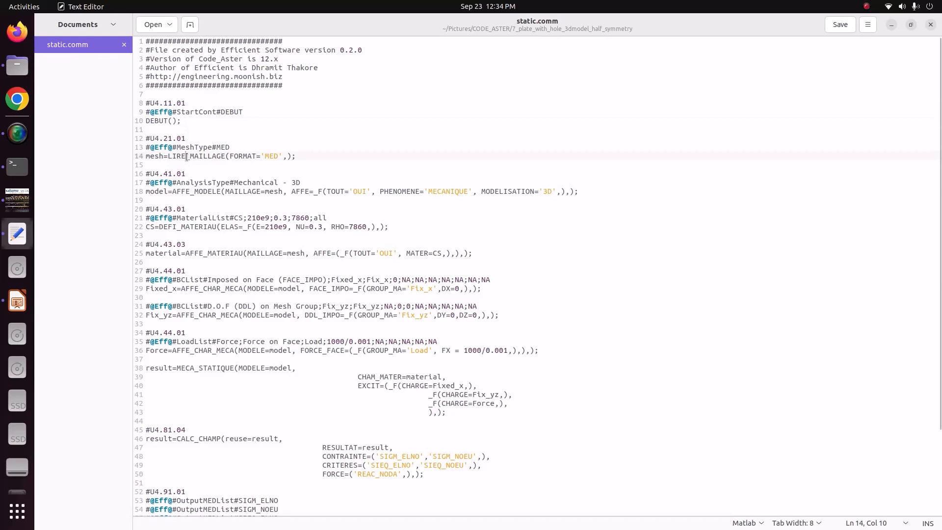
pyautogui.click(198, 193)
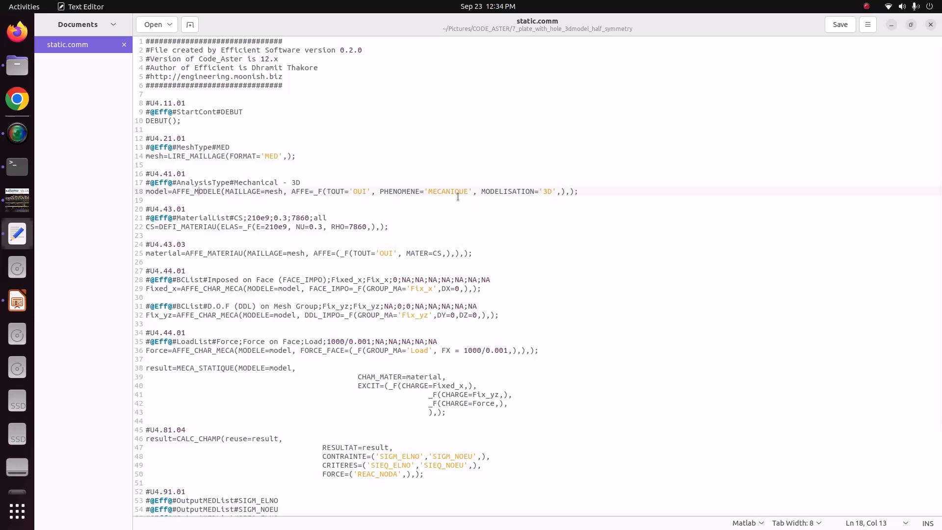
pyautogui.moveTo(388, 228); pyautogui.dragTo(171, 218)
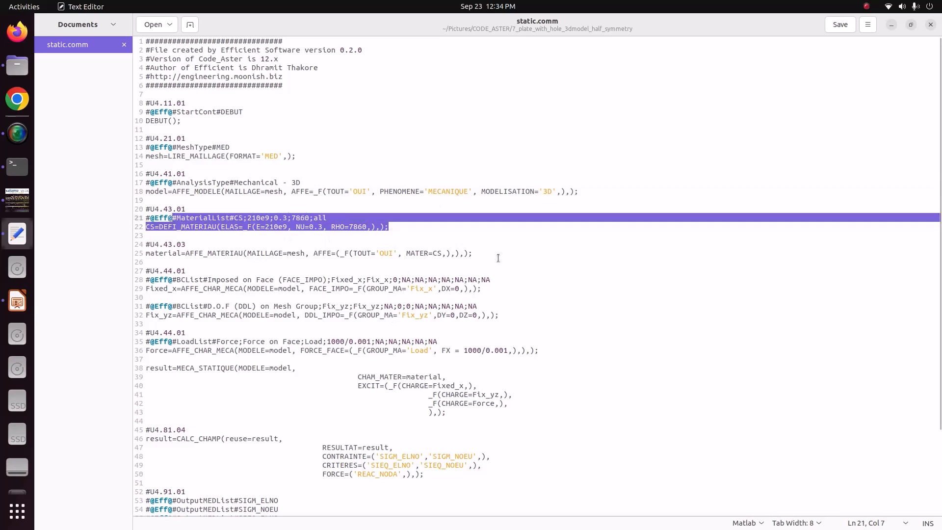
pyautogui.click(498, 259)
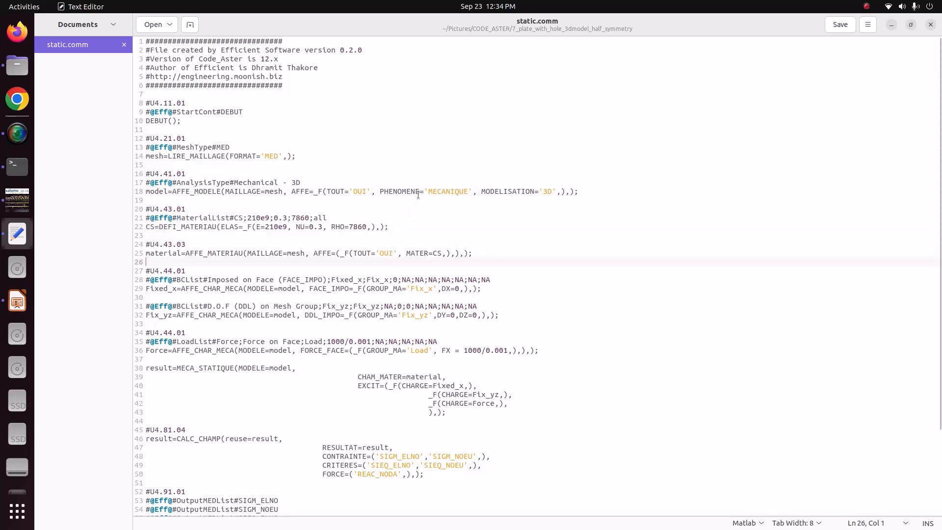
pyautogui.moveTo(505, 279); pyautogui.dragTo(508, 325)
pyautogui.click(434, 298)
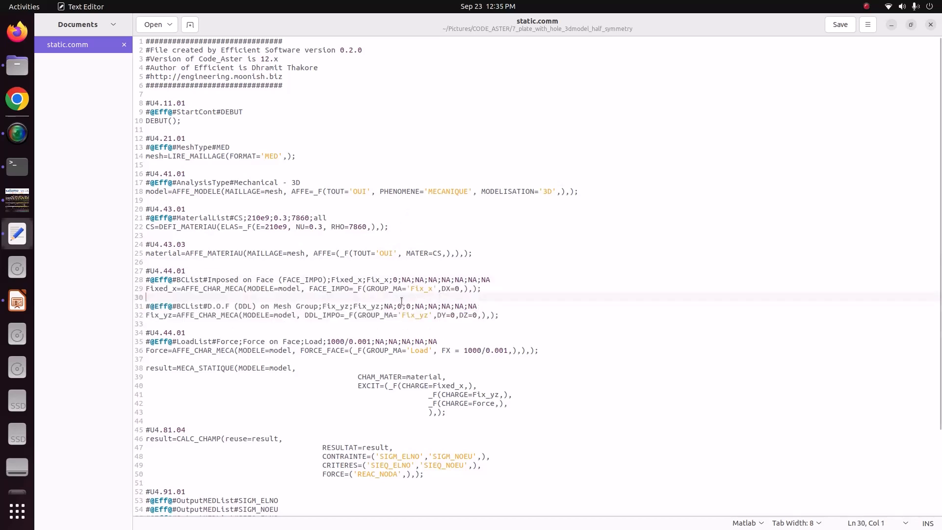
pyautogui.click(414, 290)
pyautogui.doubleClick(414, 290)
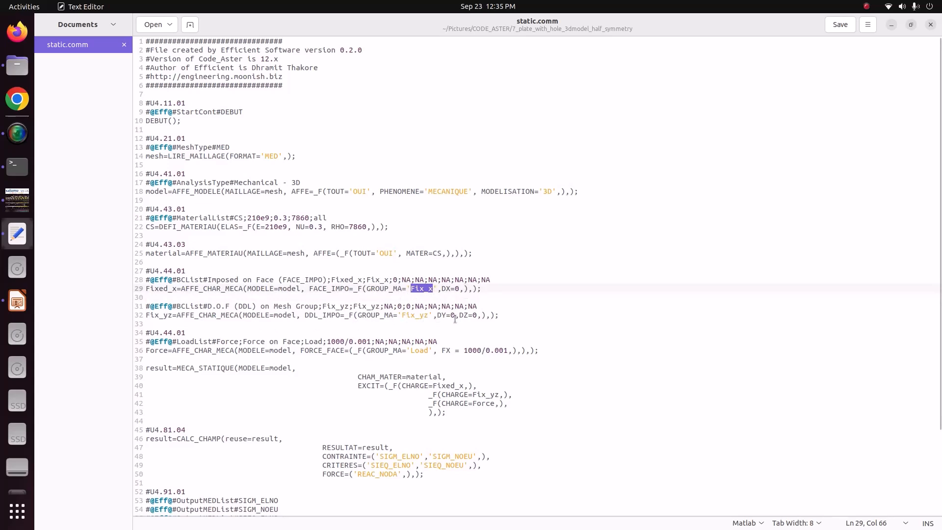
pyautogui.click(525, 315)
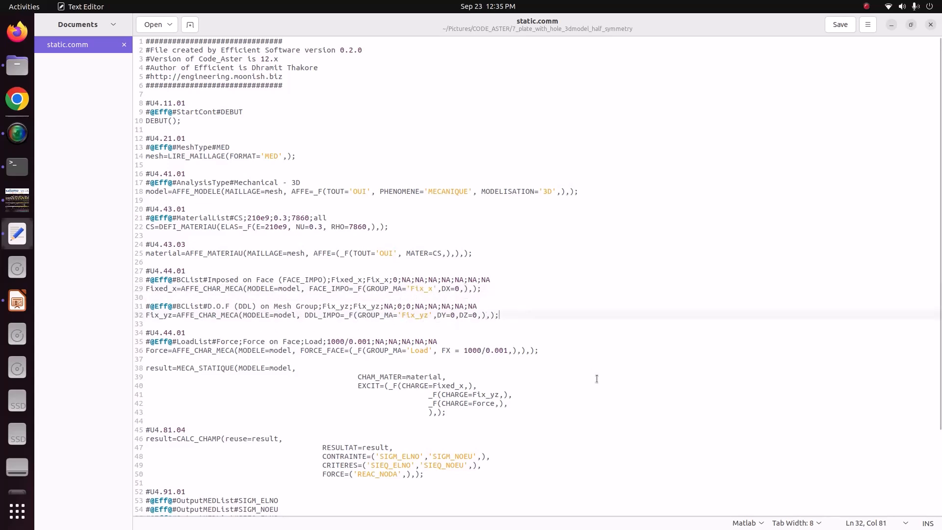
# Review the load, result and output commands through FIN() in static.comm, then save and close the file
pyautogui.scroll(-4, 217, 264)
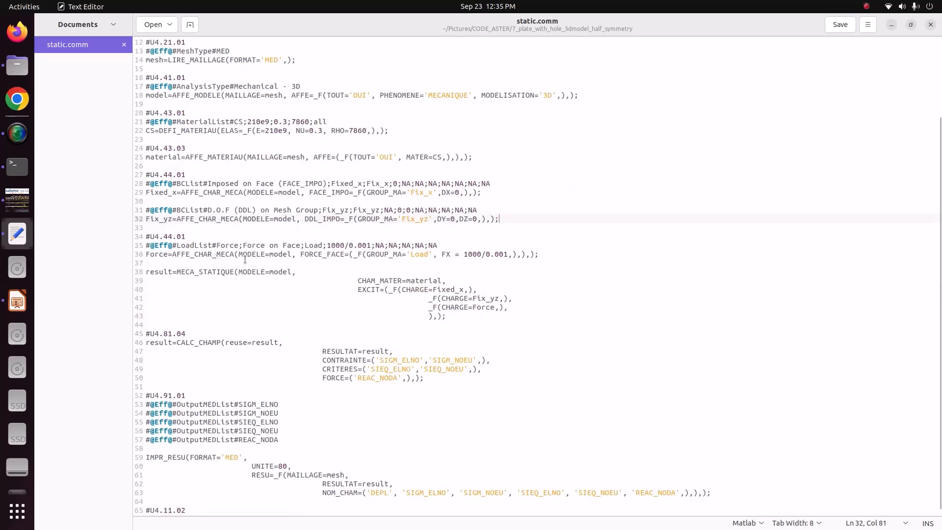
pyautogui.click(545, 254)
pyautogui.scroll(-1, 213, 351)
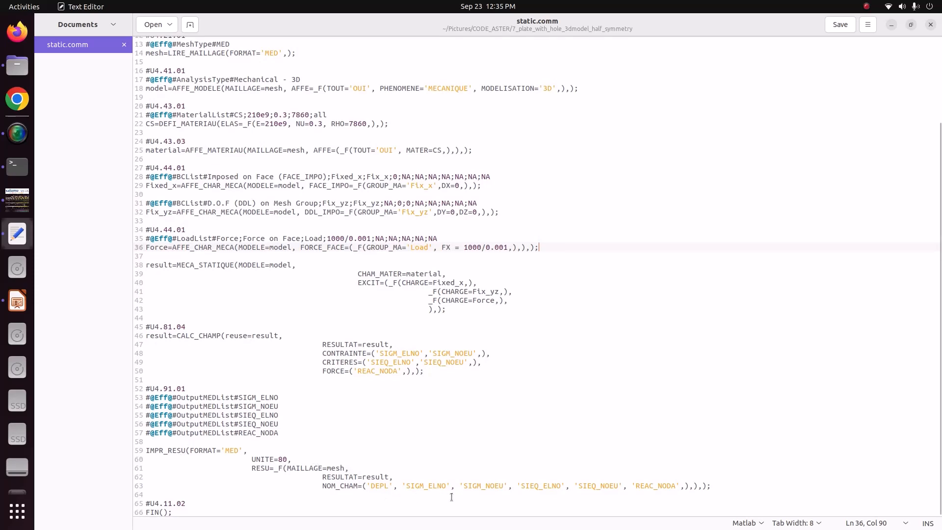
pyautogui.moveTo(186, 509); pyautogui.dragTo(132, 512)
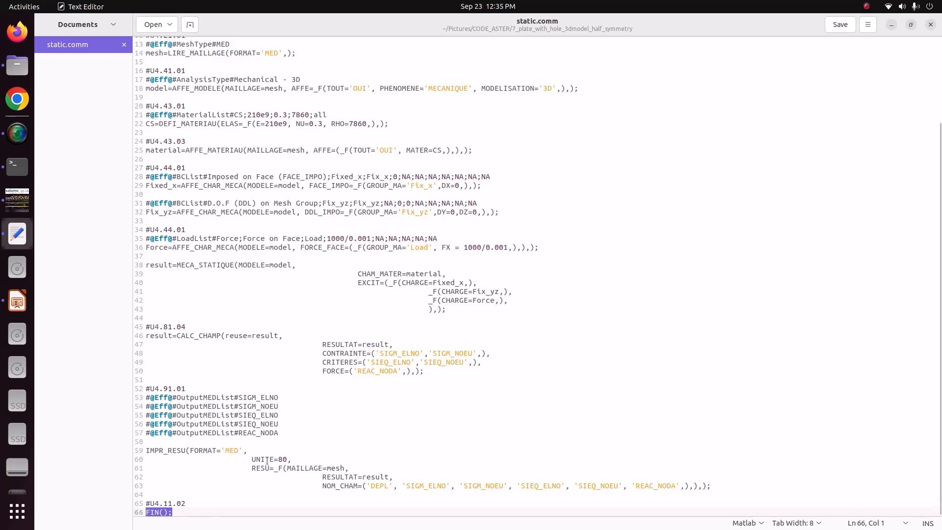
pyautogui.hotkey('ctrl', 's')
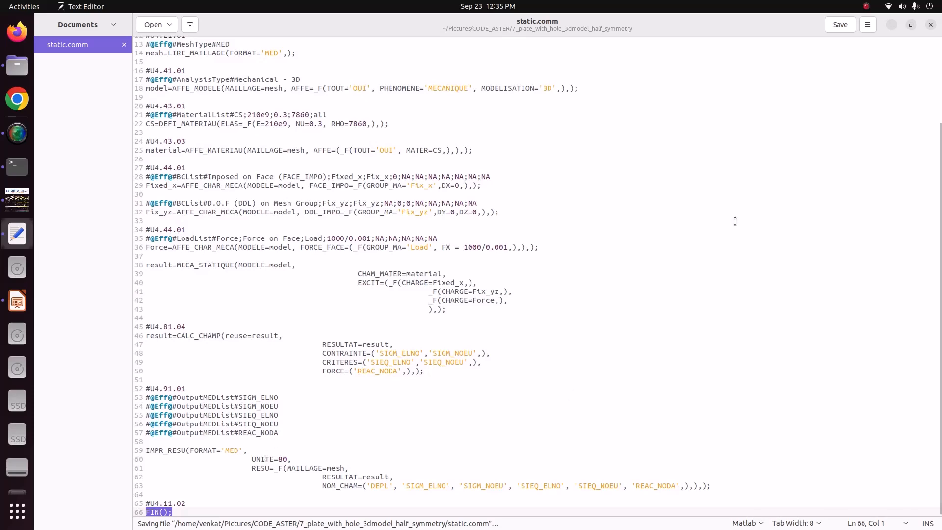
pyautogui.click(931, 26)
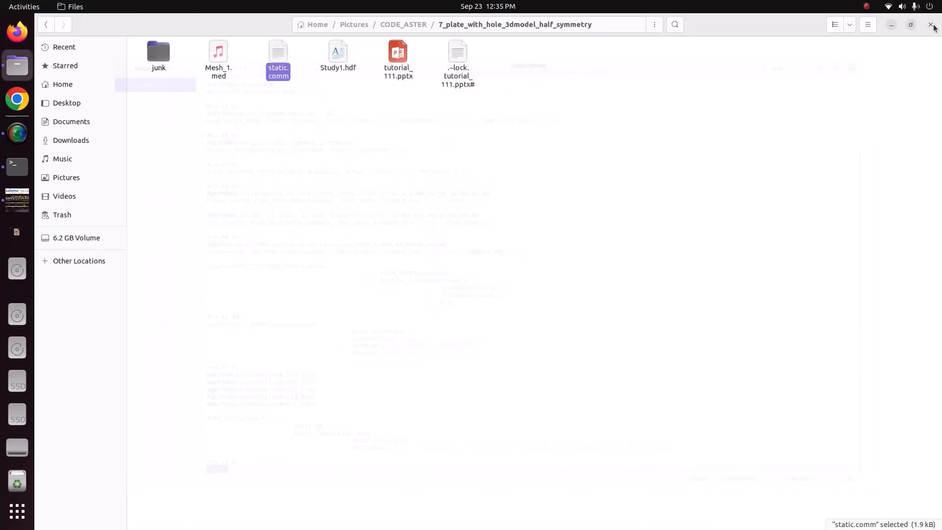
# Switch to salome_meca and launch ASTK from the code_aster plugins
pyautogui.click(17, 200)
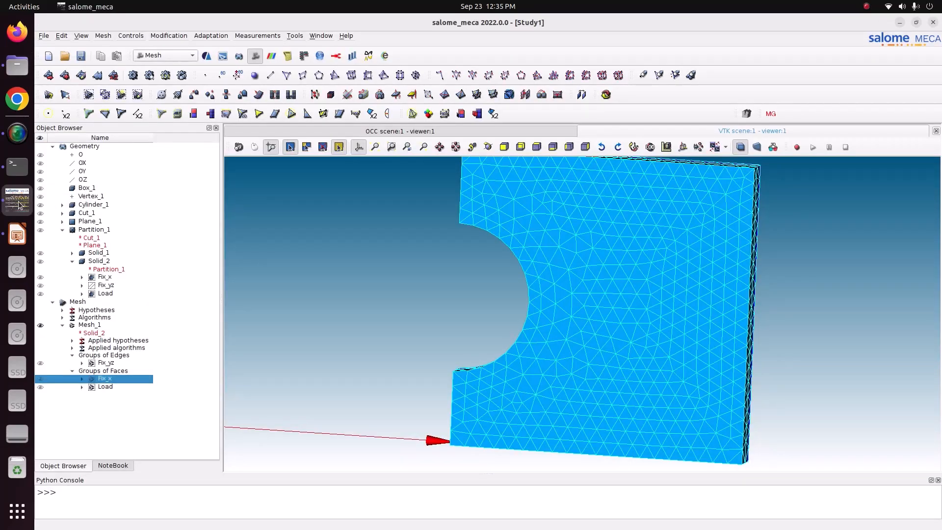
pyautogui.click(295, 36)
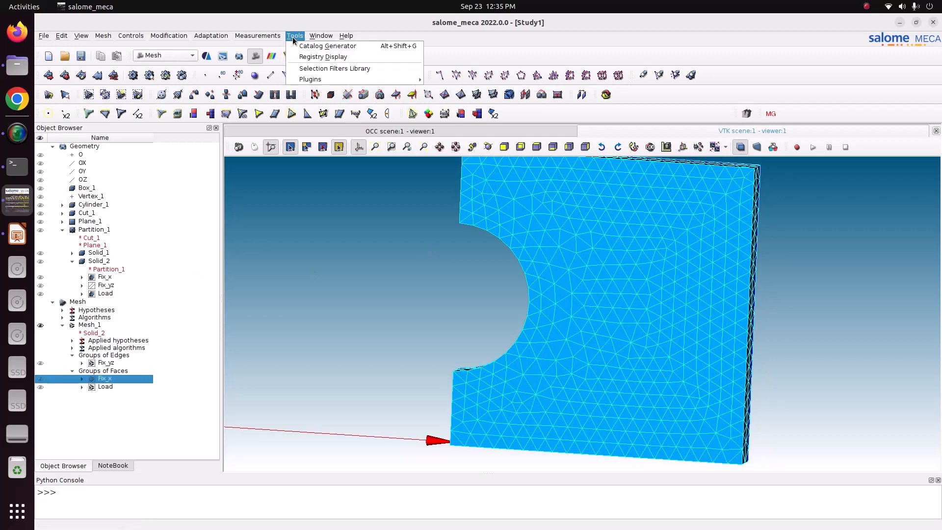
pyautogui.moveTo(310, 80)
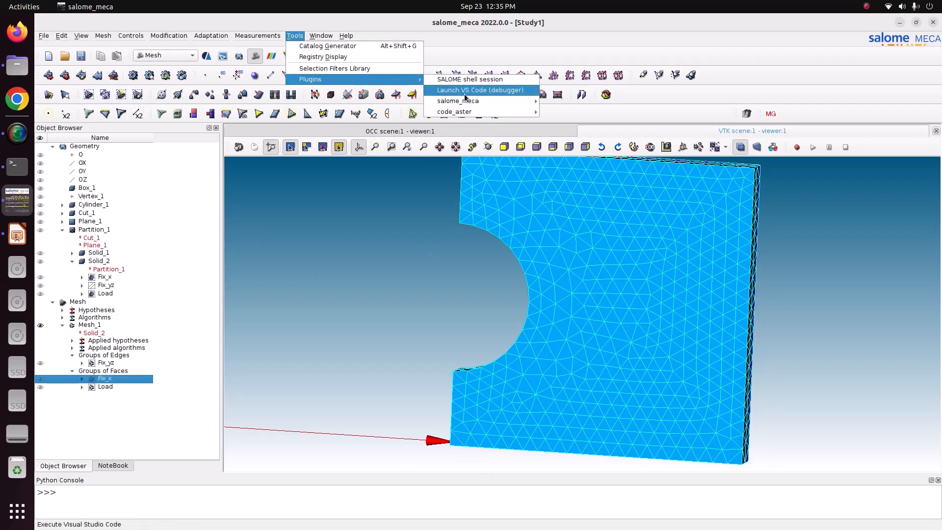
pyautogui.moveTo(470, 105)
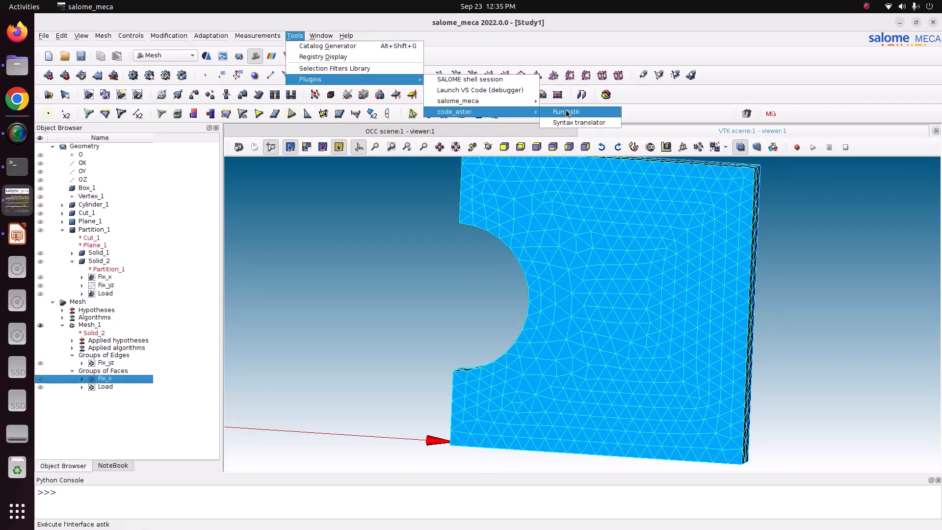
pyautogui.click(566, 111)
pyautogui.click(470, 312)
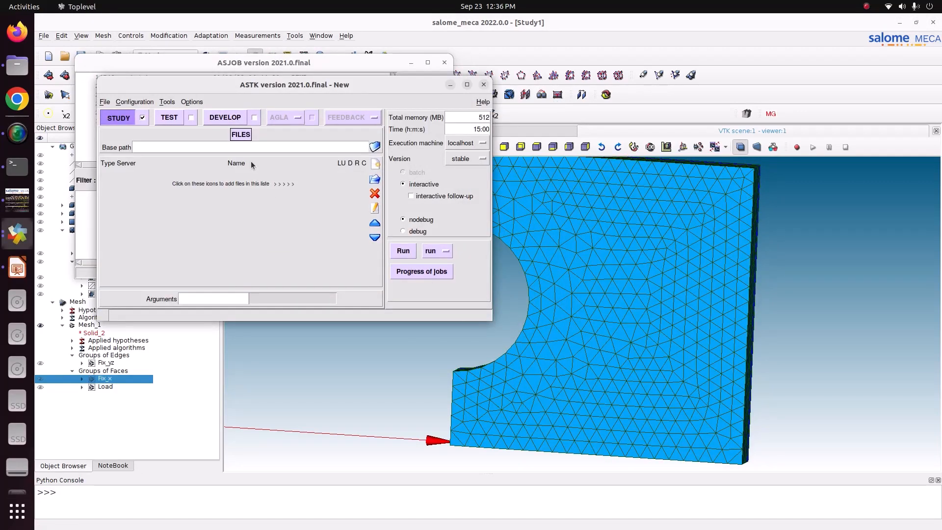
# Set the ASTK base path to the Pictures/CODE_ASTER/7_plate_with_hole_3dmodel_half_symmetry folder
pyautogui.click(374, 146)
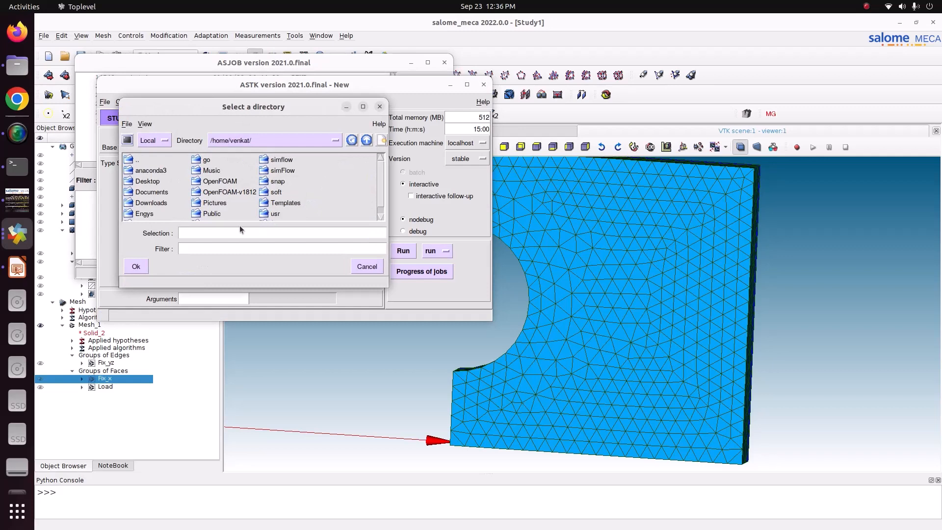
pyautogui.doubleClick(214, 202)
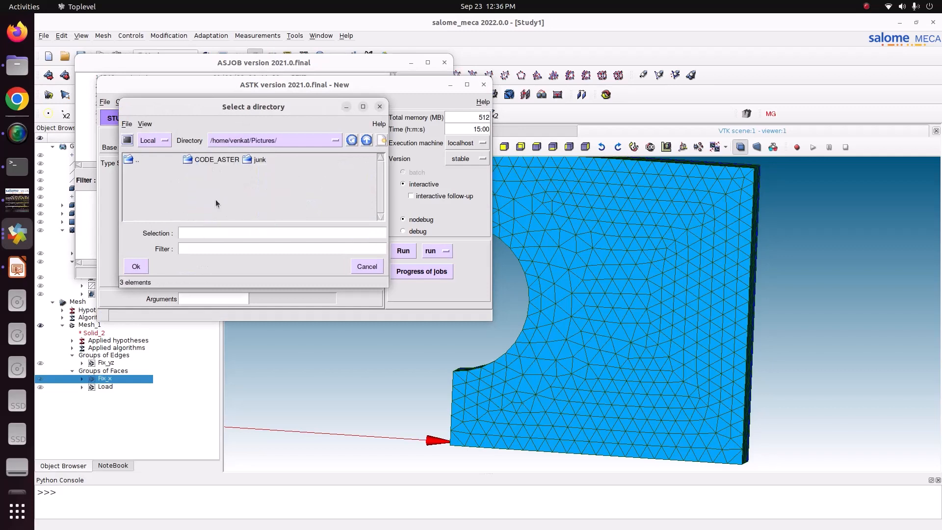
pyautogui.doubleClick(205, 160)
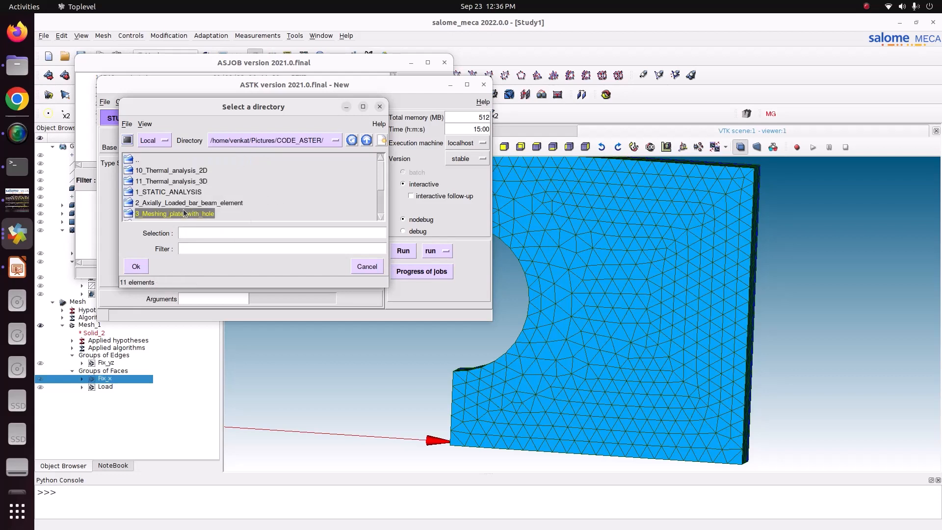
pyautogui.scroll(-3, 383, 178)
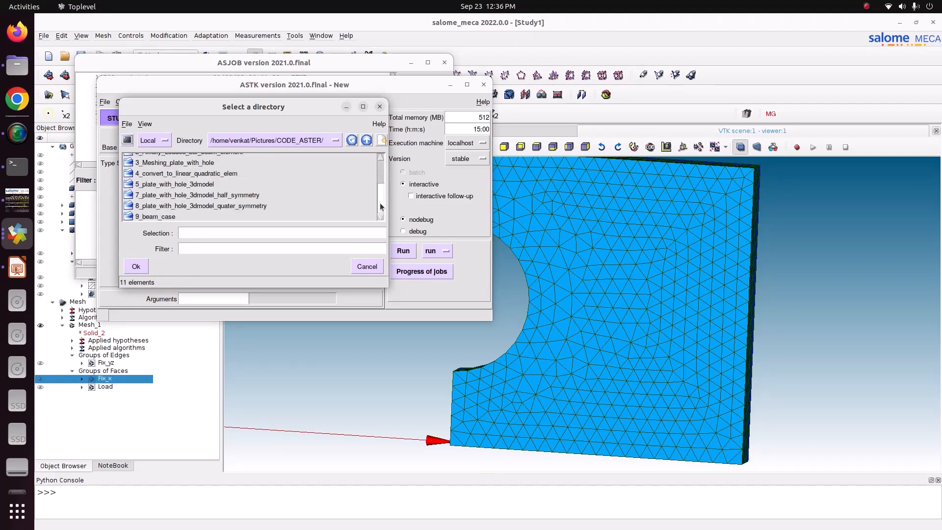
pyautogui.doubleClick(192, 205)
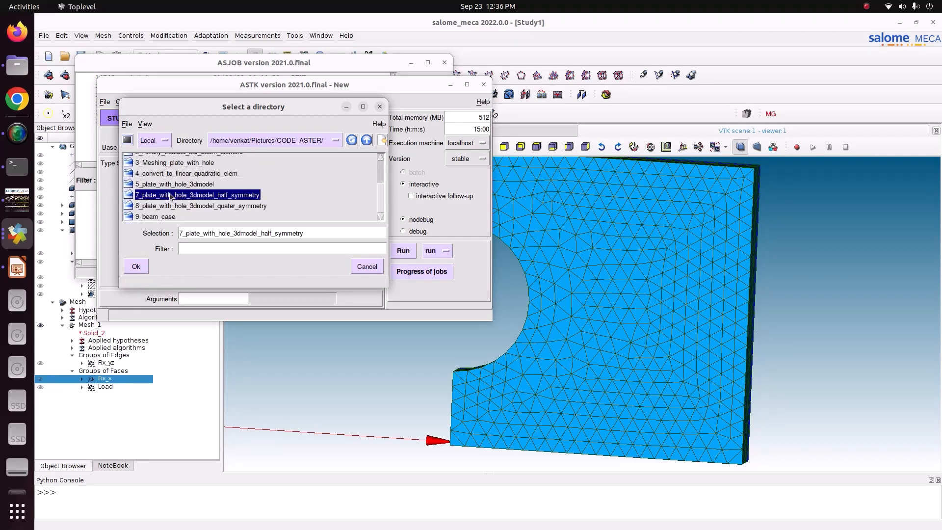
pyautogui.click(136, 266)
# Add six file entries to the study with the types comm, mail, mess, resu, erre and rmed
pyautogui.click(374, 164)
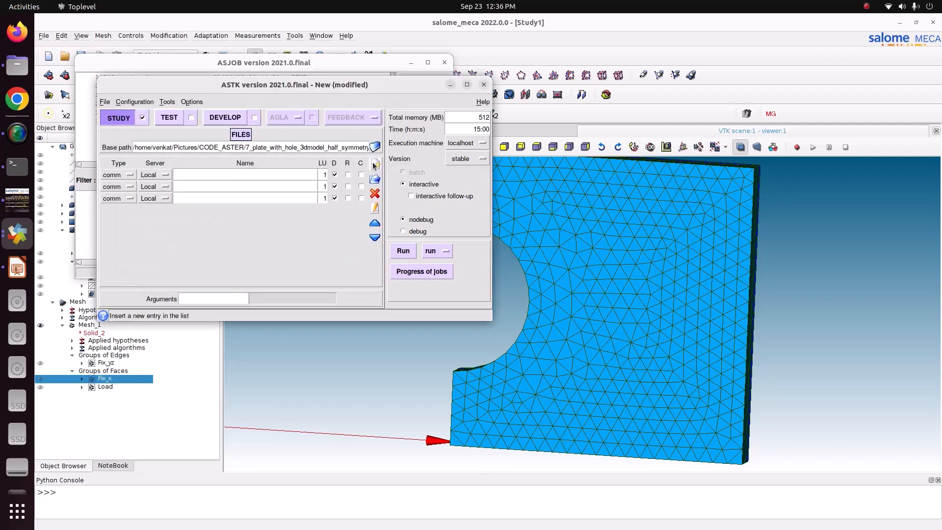
pyautogui.click(375, 164)
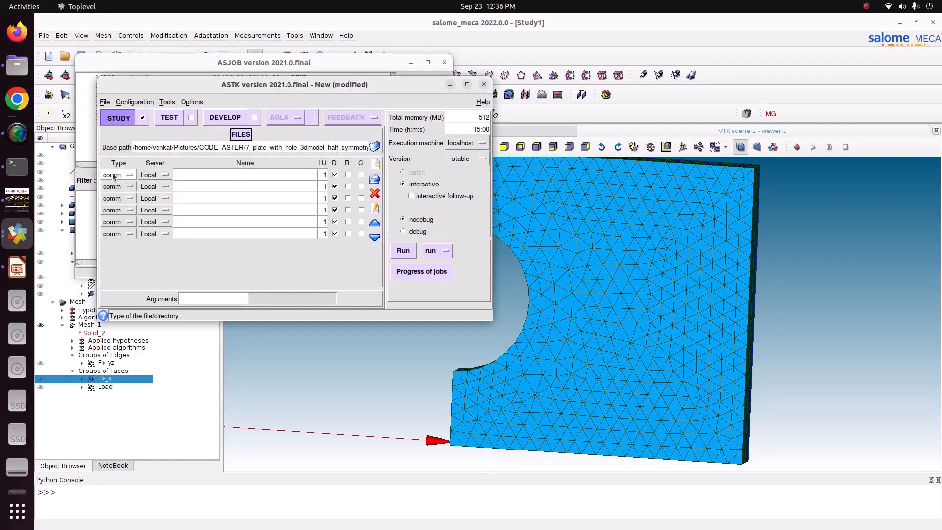
pyautogui.click(127, 187)
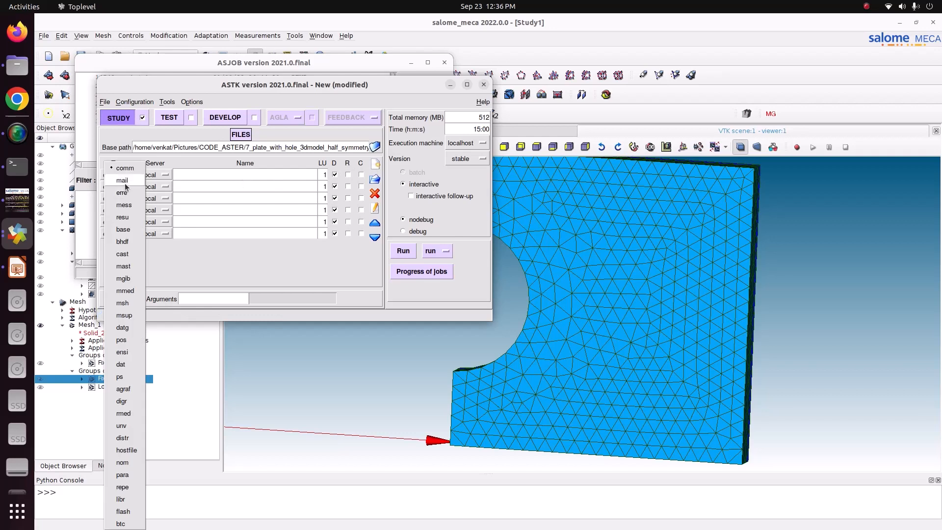
pyautogui.click(126, 184)
pyautogui.click(130, 199)
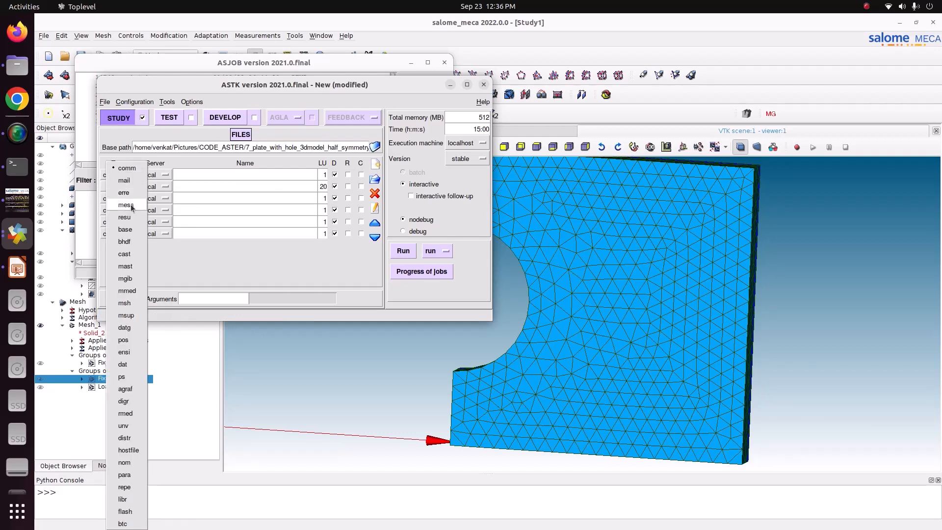
pyautogui.click(130, 210)
pyautogui.click(130, 210)
pyautogui.click(132, 217)
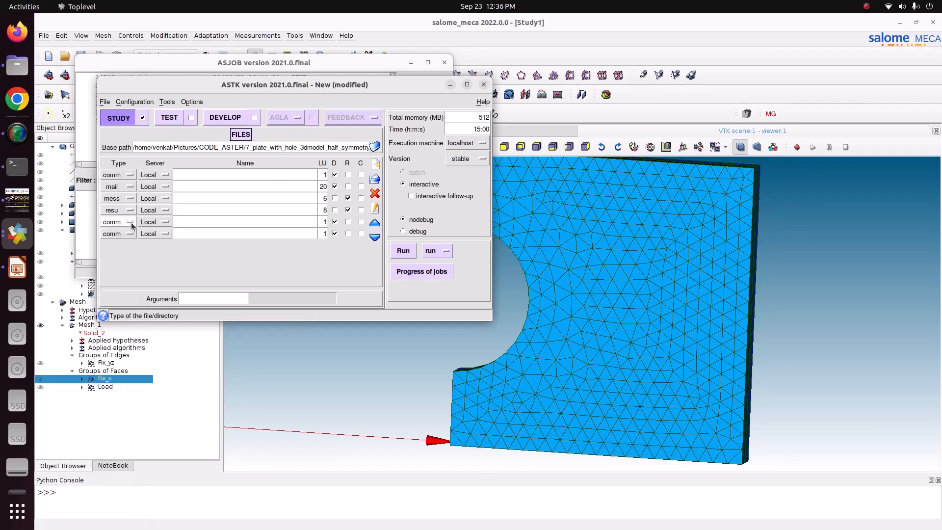
pyautogui.click(132, 222)
pyautogui.click(129, 192)
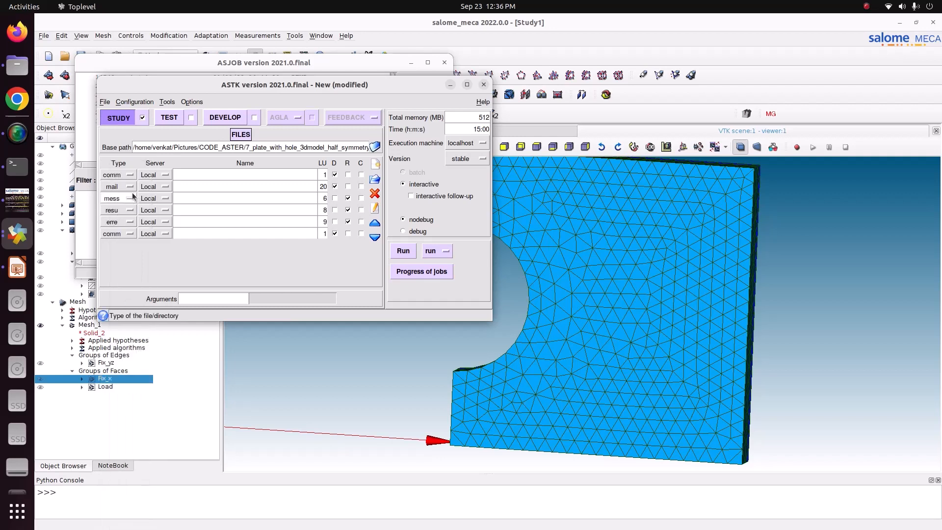
pyautogui.click(120, 234)
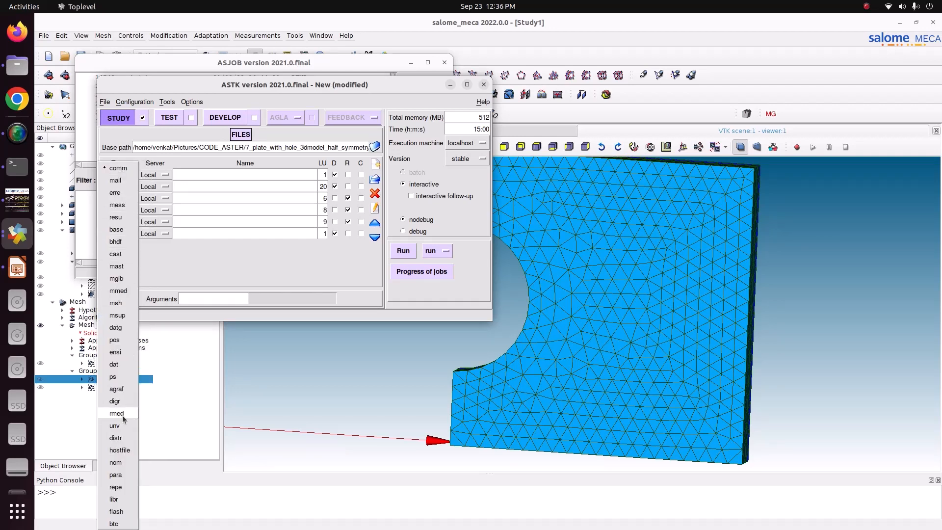
pyautogui.click(116, 413)
# Name the file entries static.comm, Mesh_1.med, message.mess, result.resu, error.err and result.rmed, in list order
pyautogui.click(199, 175)
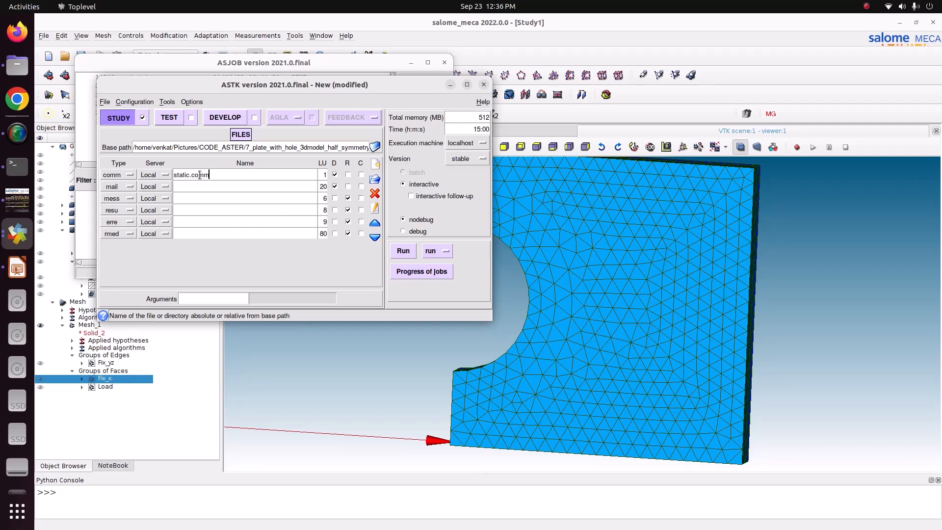
pyautogui.click(199, 186)
pyautogui.write('Mesh_1.med')
pyautogui.click(208, 203)
pyautogui.click(208, 208)
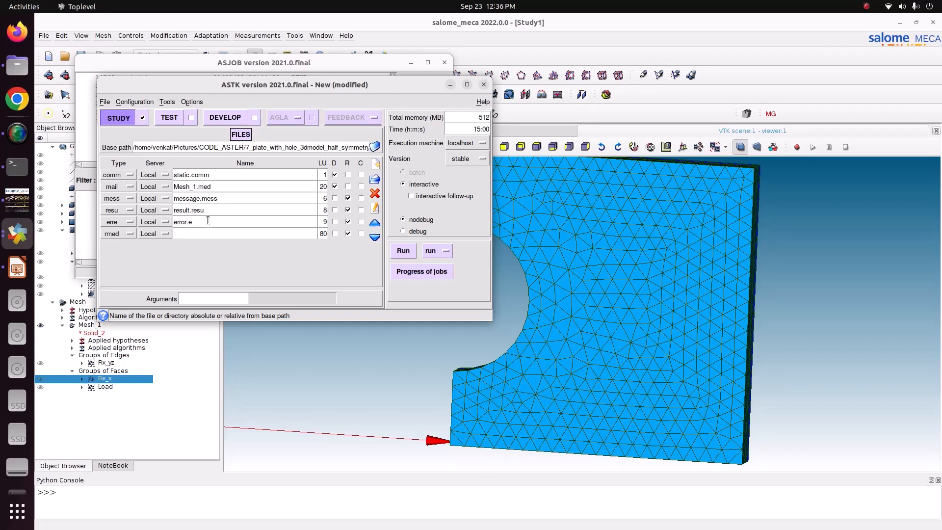
pyautogui.click(210, 233)
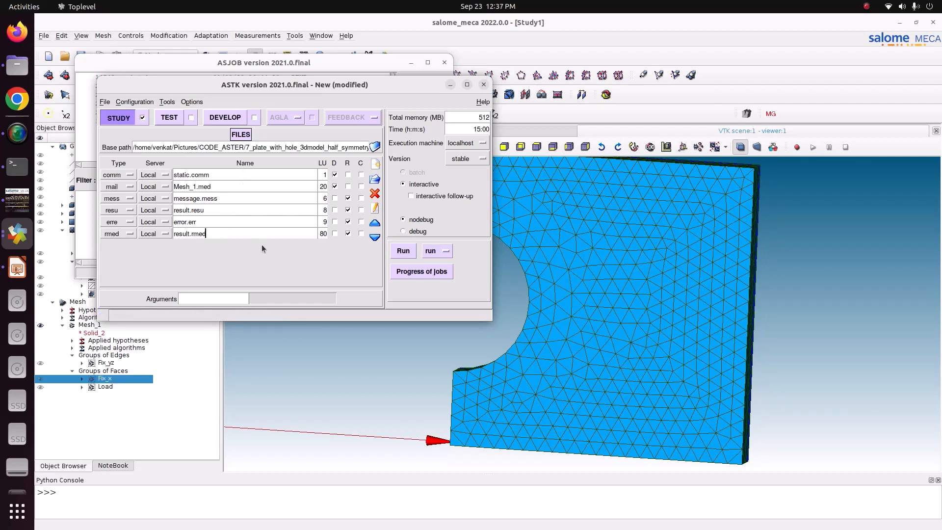
# Check the LU numbers of the mail and rmed entries, then set total memory to 2048 MB and enable interactive follow-up
pyautogui.moveTo(320, 188); pyautogui.dragTo(327, 188)
pyautogui.moveTo(319, 234); pyautogui.dragTo(330, 235)
pyautogui.moveTo(479, 117); pyautogui.dragTo(499, 120)
pyautogui.write('2048')
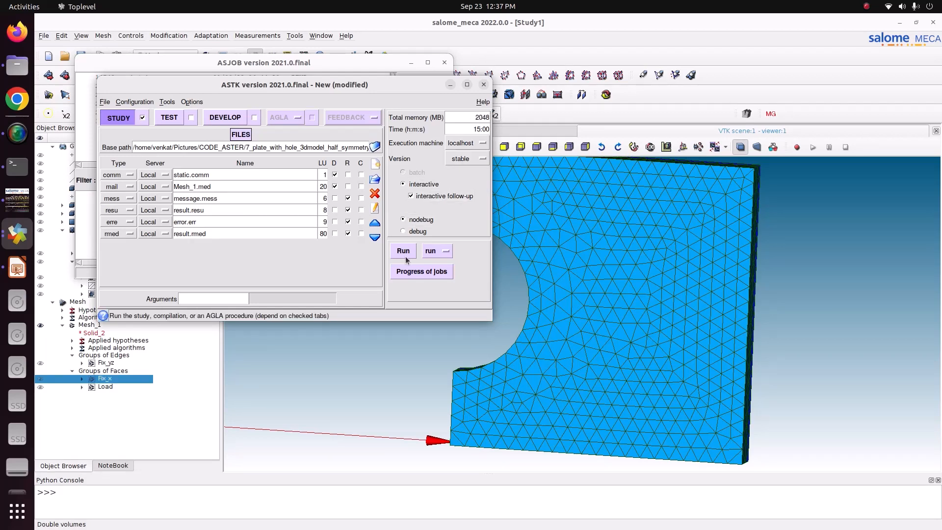
# Save the ASTK study as astk in the half-symmetry folder and run the analysis
pyautogui.moveTo(320, 89); pyautogui.dragTo(641, 105)
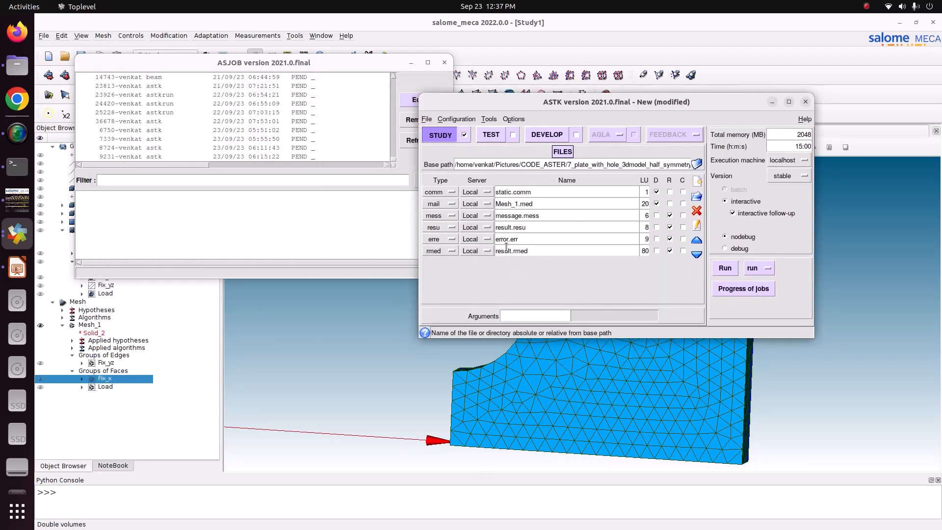
pyautogui.click(427, 118)
pyautogui.click(440, 144)
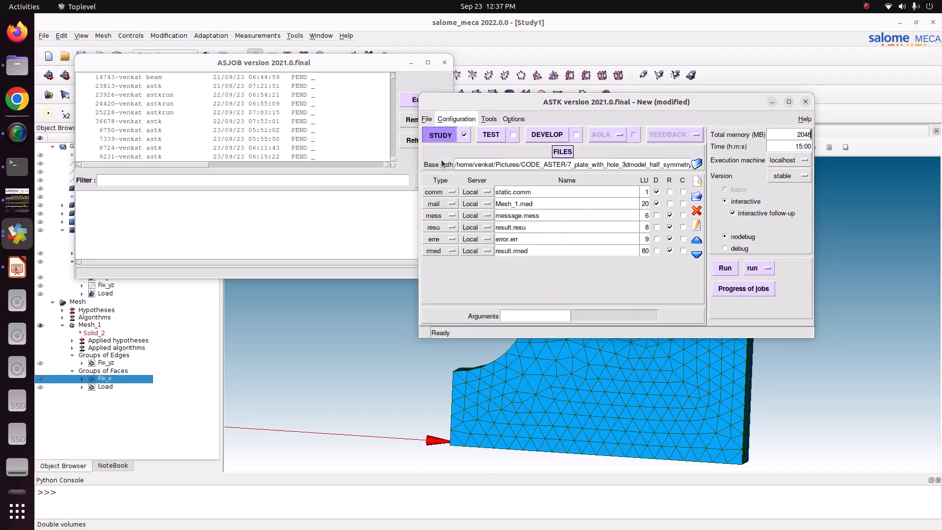
pyautogui.click(580, 258)
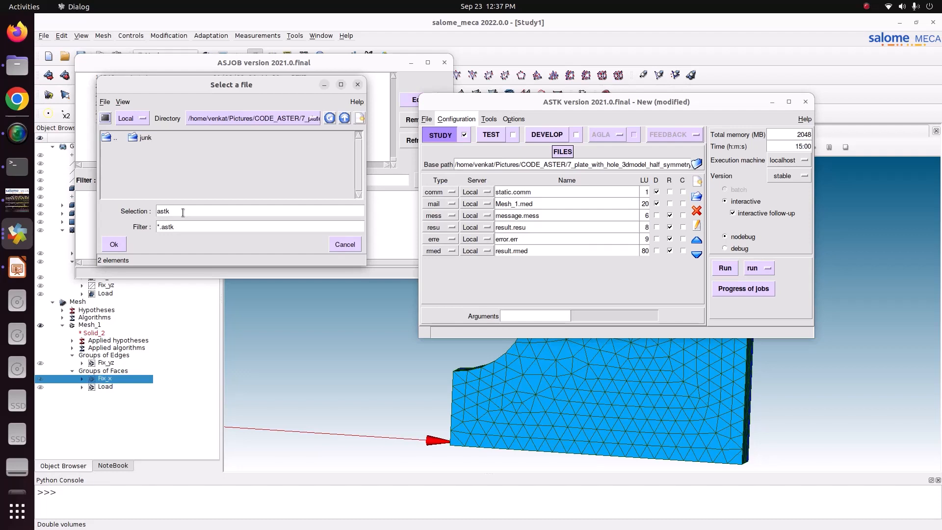
pyautogui.write('astk')
pyautogui.click(114, 244)
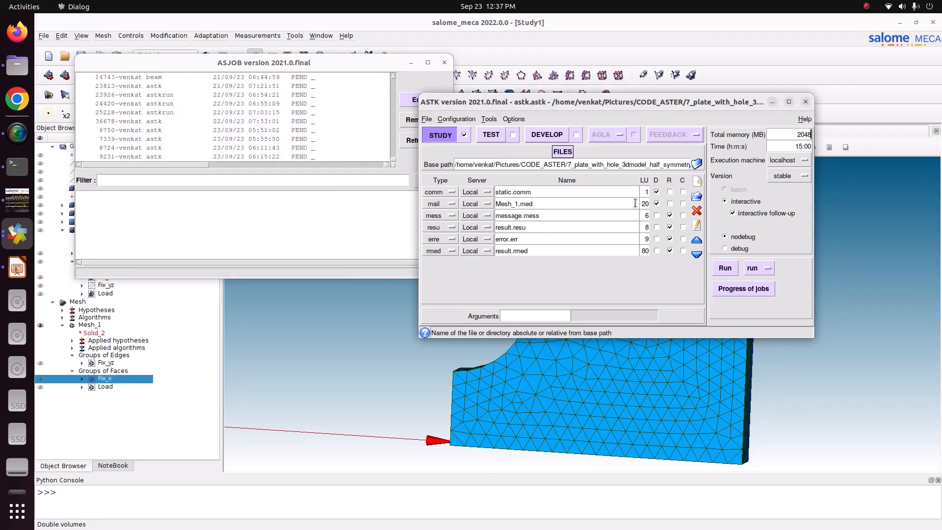
pyautogui.click(725, 269)
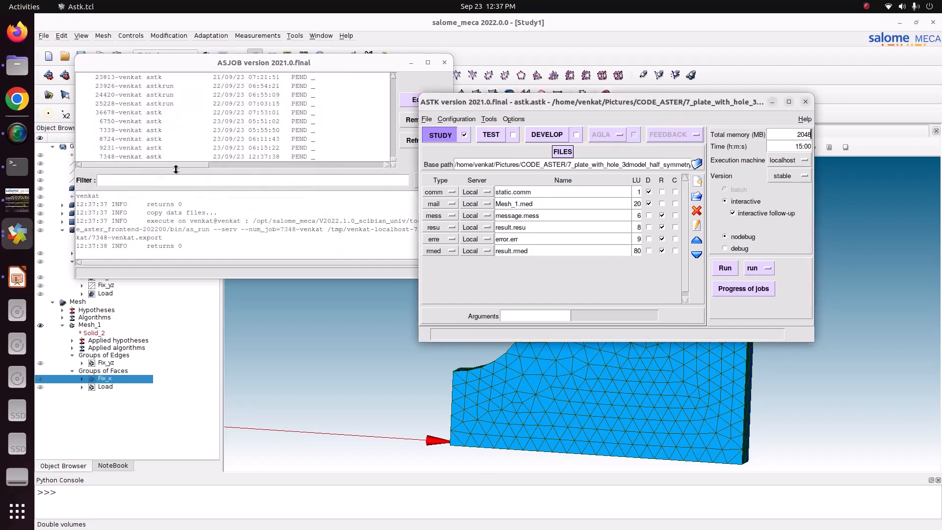
# Switch to Files, open message.mess in Text Editor, check the job diagnostic at its end, and close it
pyautogui.click(18, 74)
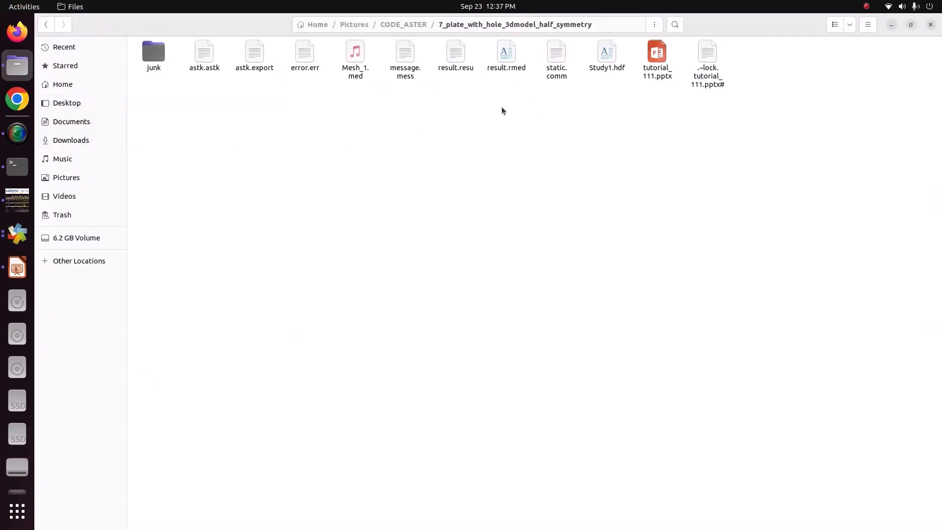
pyautogui.rightClick(407, 64)
pyautogui.click(414, 73)
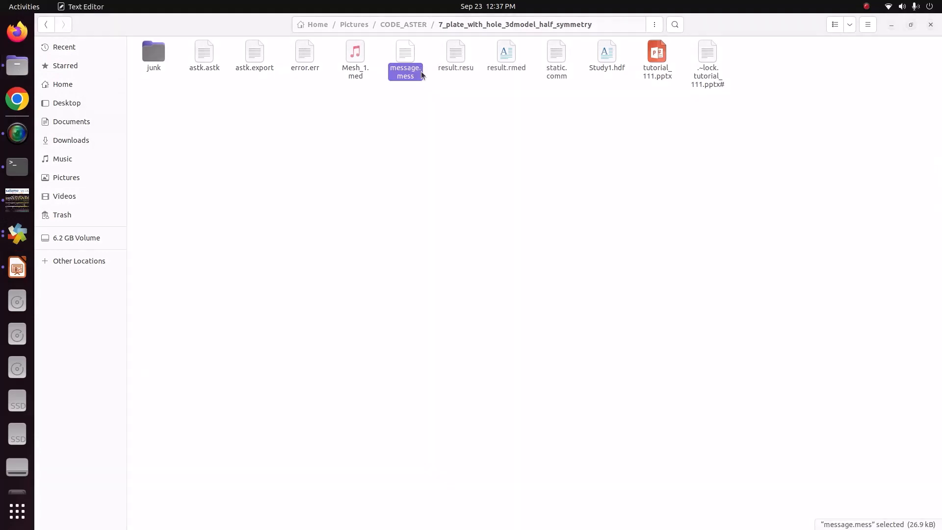
pyautogui.moveTo(939, 66); pyautogui.dragTo(940, 493)
pyautogui.moveTo(155, 495); pyautogui.dragTo(268, 503)
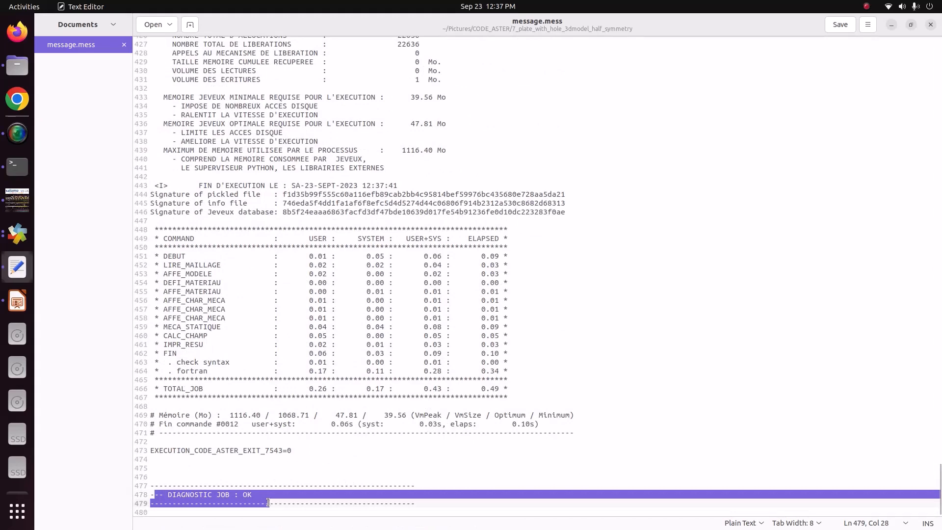
pyautogui.click(930, 25)
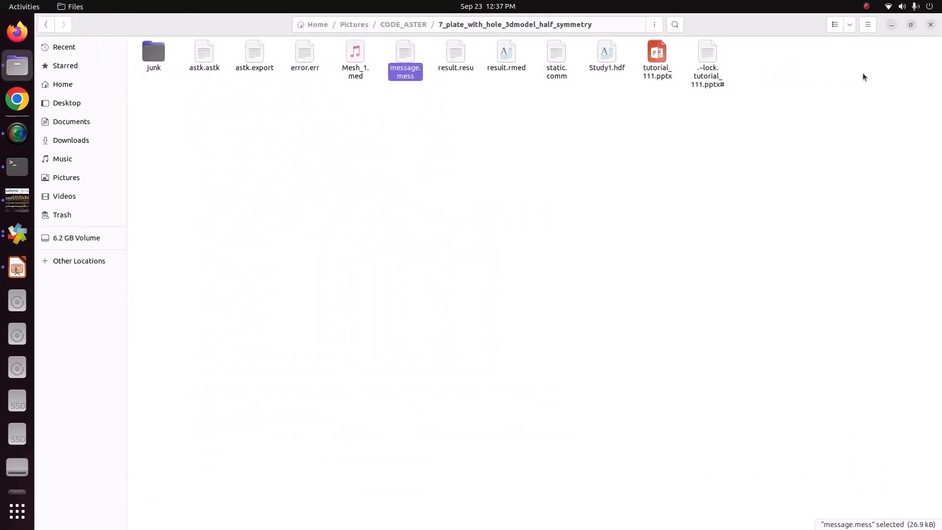
# Locate result.rmed in the folder, then switch to salome_meca, save the study and activate the ParaViS module
pyautogui.click(508, 71)
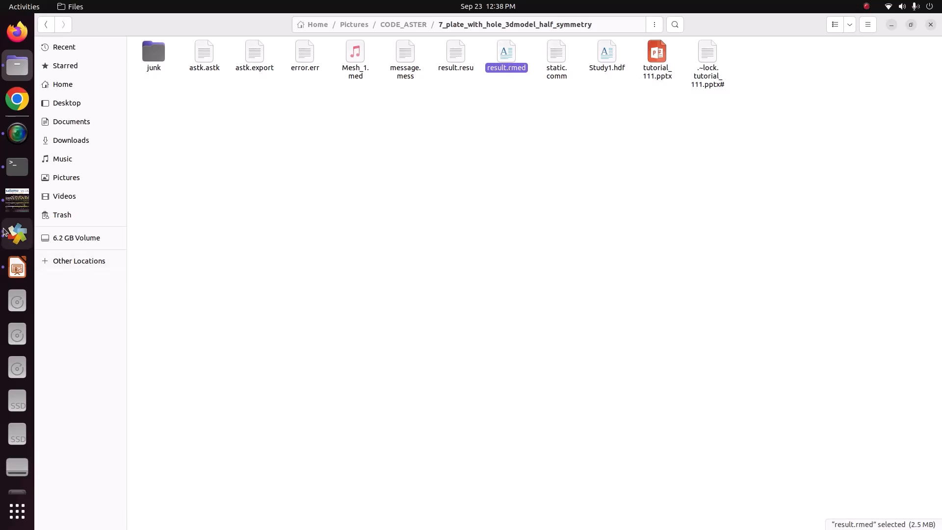
pyautogui.click(17, 200)
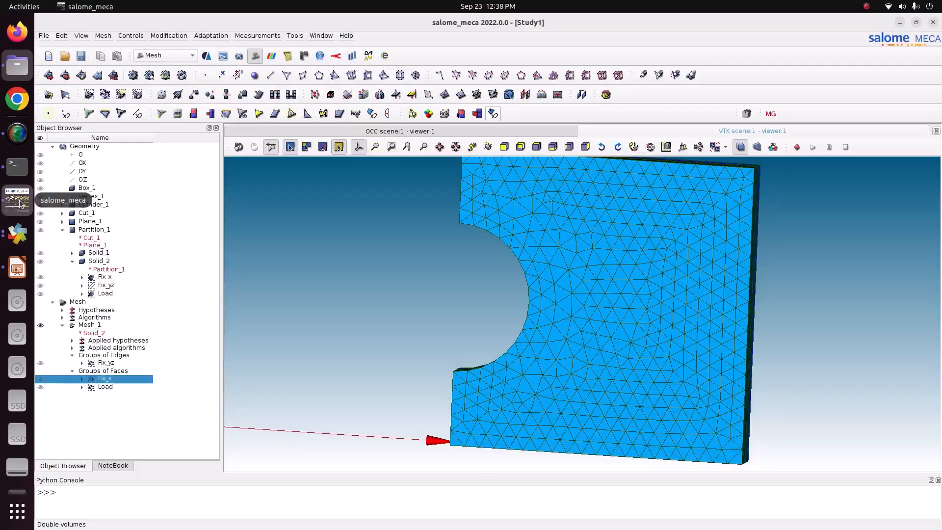
pyautogui.click(81, 55)
pyautogui.click(171, 59)
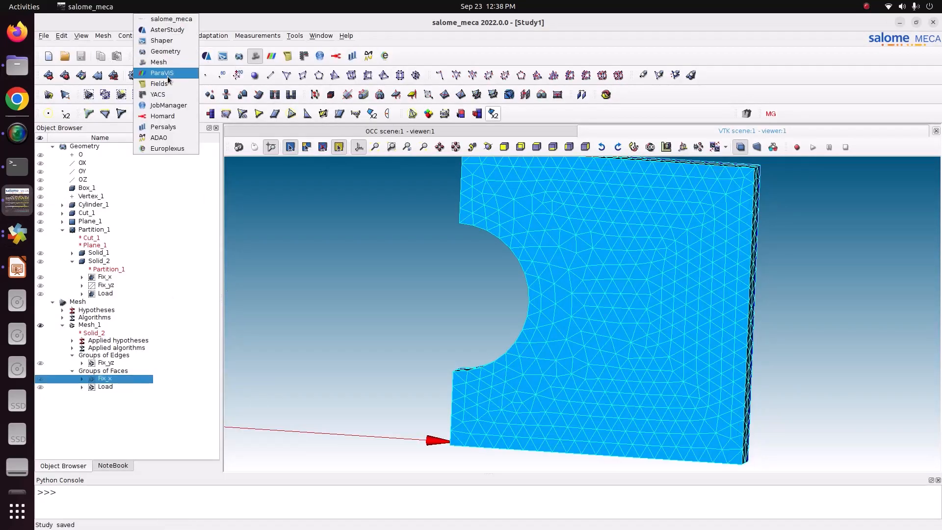
pyautogui.click(169, 62)
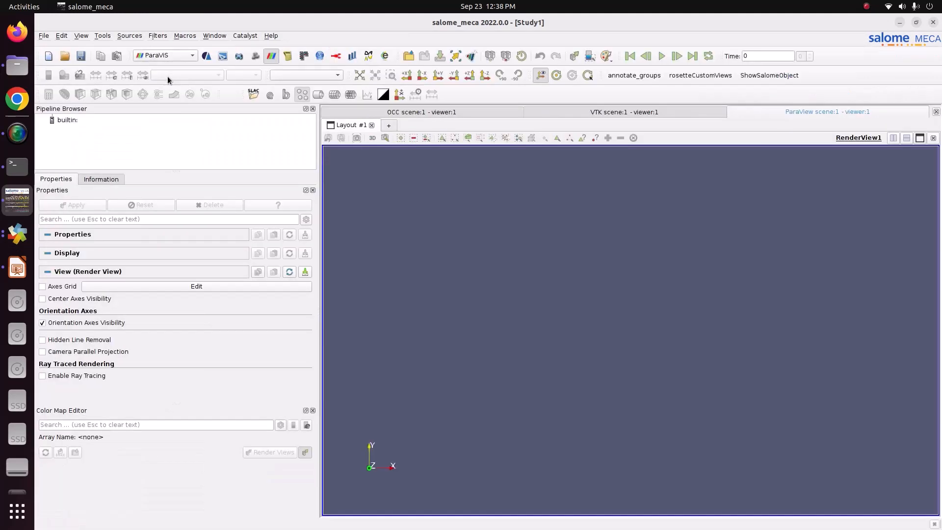
# Start opening a result file on the builtin server and browse to Pictures/CODE_ASTER/7_plate_with_hole_3dmodel_half_symmetry
pyautogui.rightClick(70, 122)
pyautogui.click(85, 128)
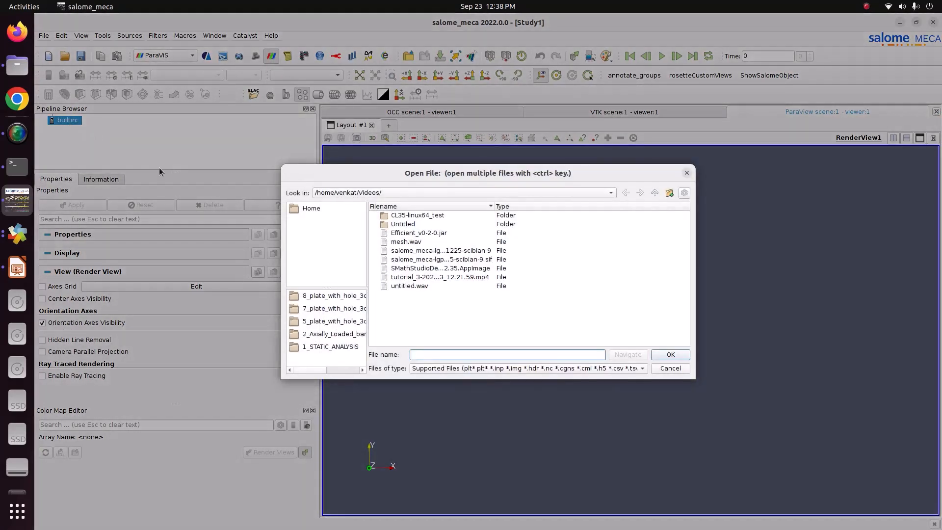
pyautogui.moveTo(453, 177); pyautogui.dragTo(392, 105)
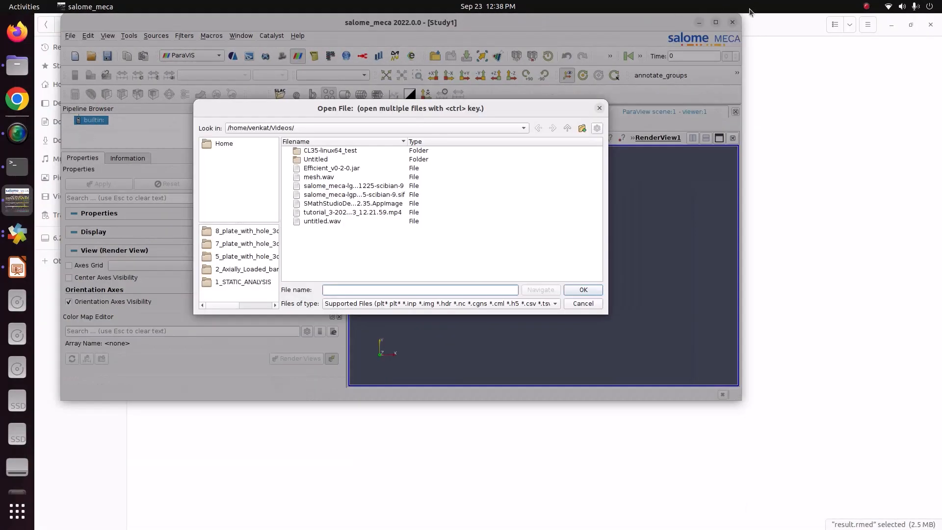
pyautogui.doubleClick(532, 24)
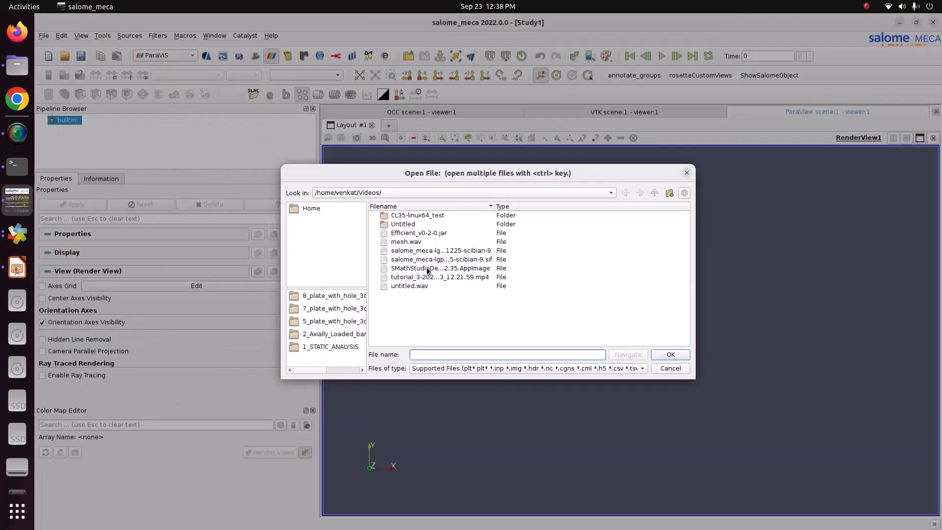
pyautogui.click(429, 195)
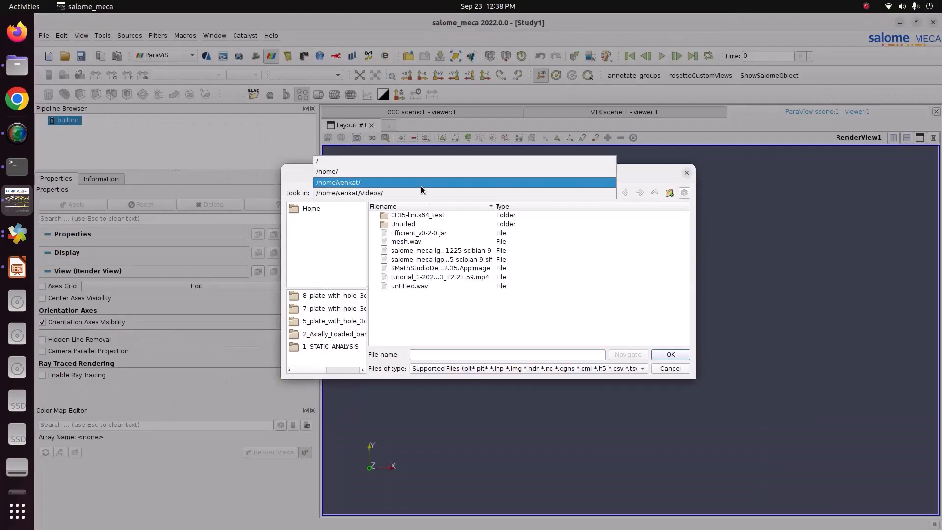
pyautogui.click(421, 188)
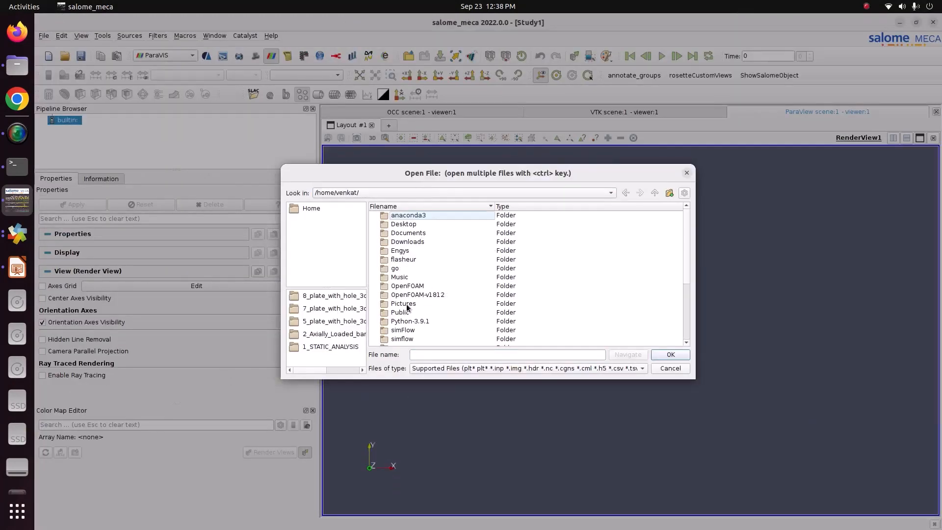
pyautogui.doubleClick(407, 305)
pyautogui.doubleClick(405, 216)
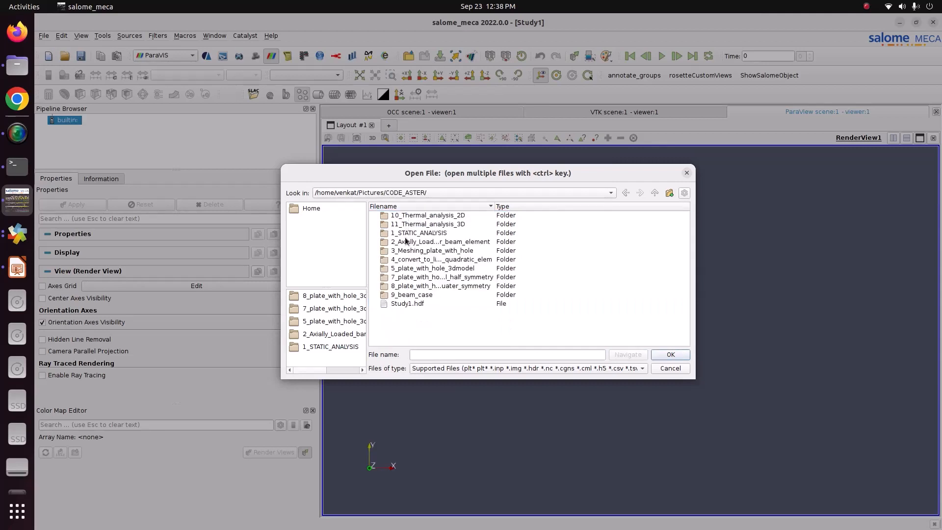
pyautogui.click(406, 278)
pyautogui.doubleClick(405, 278)
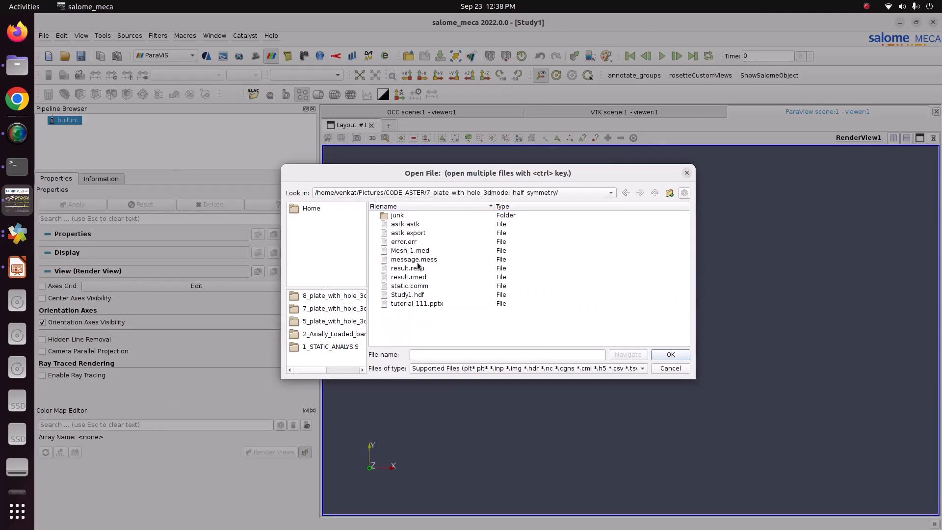
# Open result.rmed and load it into the render view with its default fields
pyautogui.click(422, 277)
pyautogui.click(671, 354)
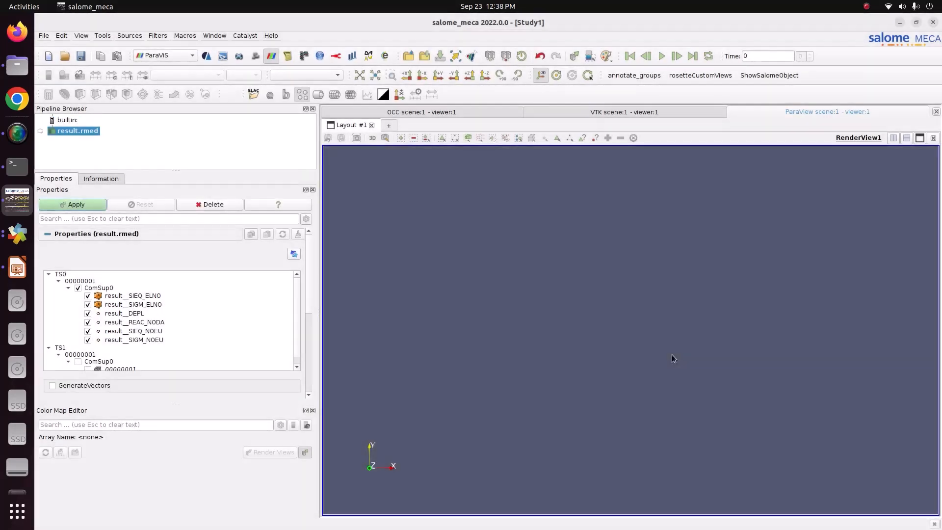
pyautogui.click(78, 205)
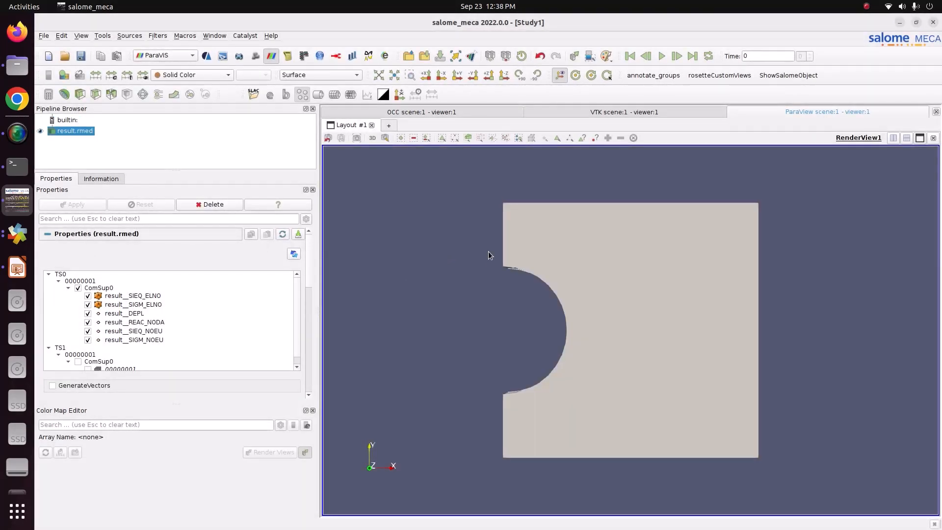
# Color the plate by the DX component of result__DEPL and move the color legend to the hole side of the plate
pyautogui.moveTo(488, 255); pyautogui.dragTo(461, 269)
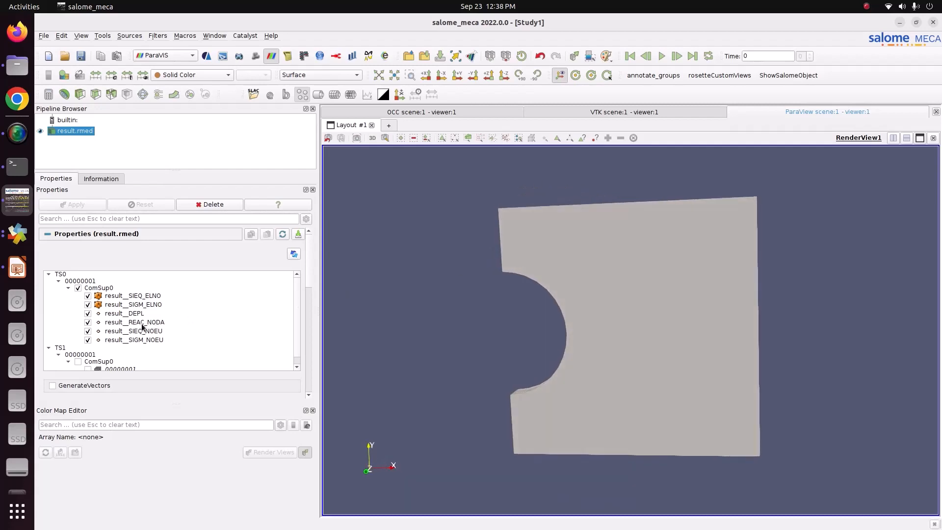
pyautogui.click(185, 77)
pyautogui.click(189, 83)
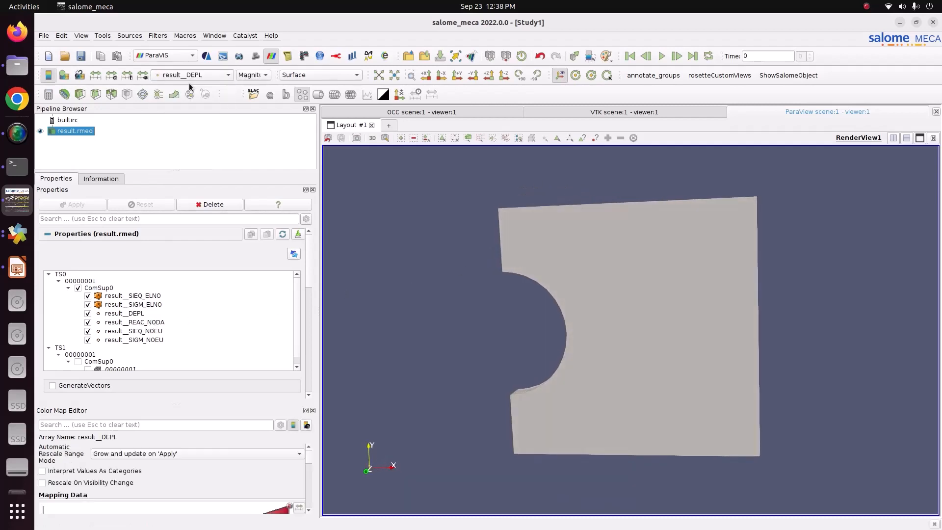
pyautogui.click(250, 75)
pyautogui.click(245, 84)
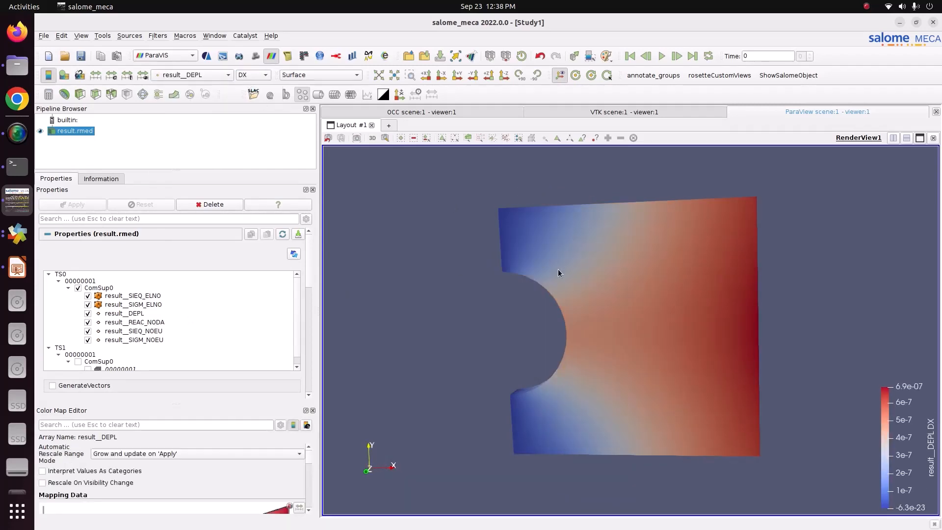
pyautogui.moveTo(909, 458); pyautogui.dragTo(384, 241)
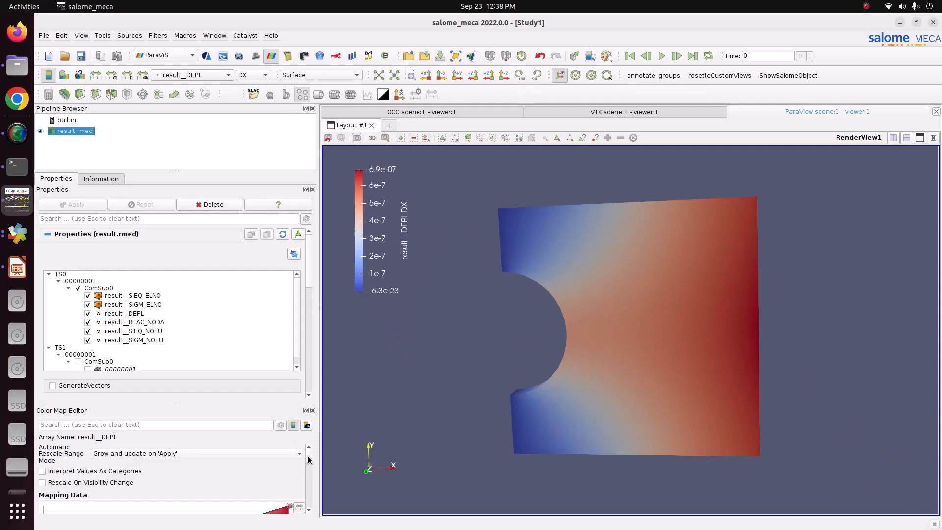
# Apply the Blue to Red Rainbow preset from the Rainbow group to the result__DEPL color map
pyautogui.moveTo(308, 455); pyautogui.dragTo(307, 470)
pyautogui.click(300, 469)
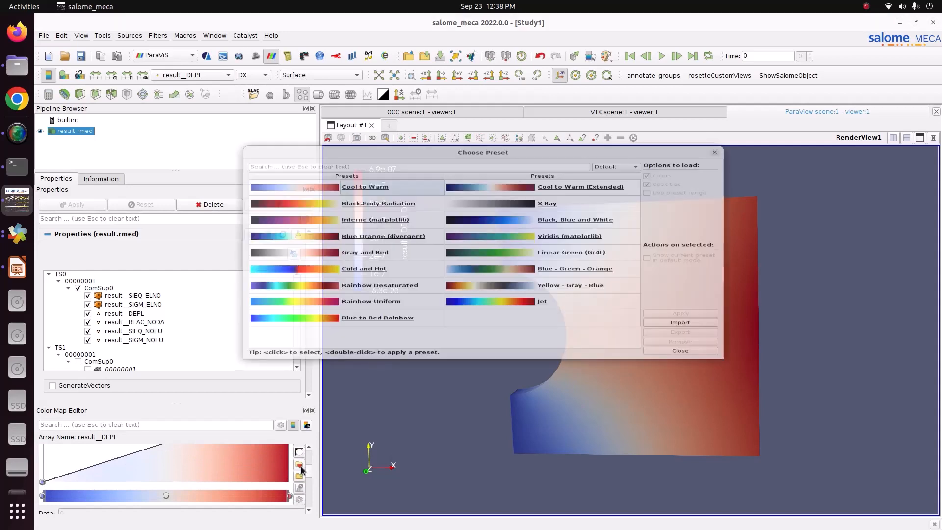
pyautogui.click(632, 138)
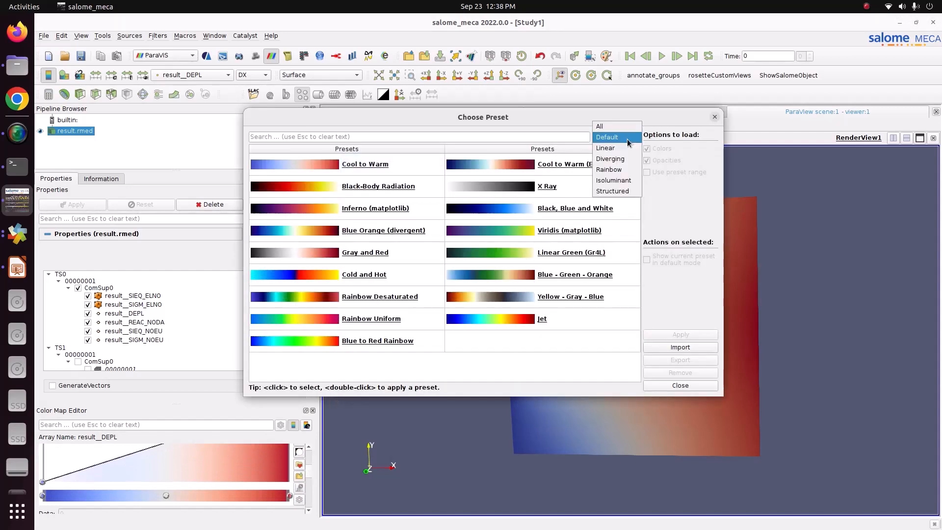
pyautogui.click(627, 170)
pyautogui.click(583, 191)
pyautogui.click(691, 336)
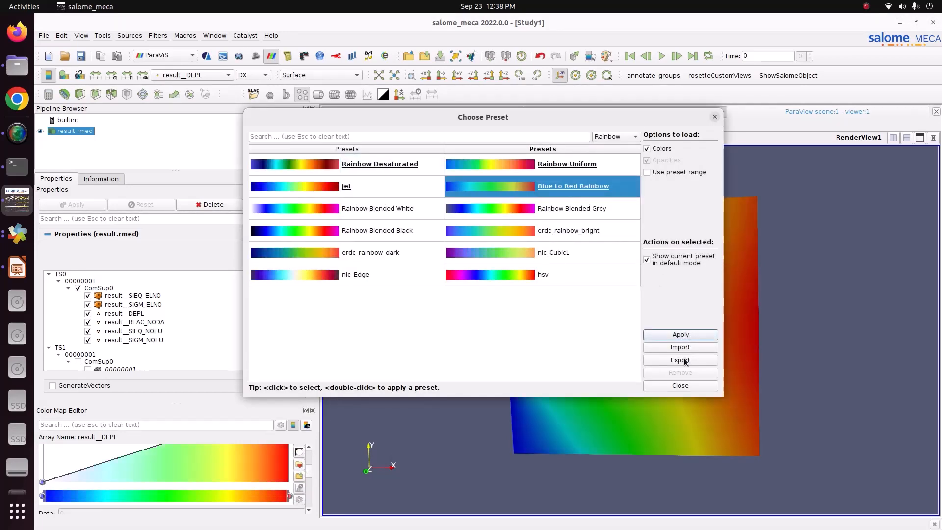
pyautogui.click(681, 385)
# Set the number of table values in the result__DEPL color discretization to 12
pyautogui.scroll(-3, 310, 482)
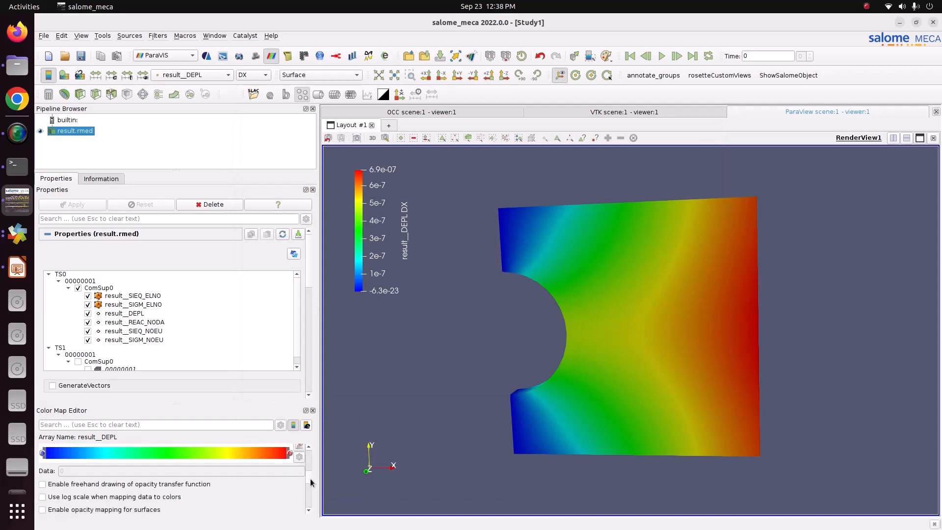
pyautogui.scroll(-10, 311, 482)
pyautogui.doubleClick(226, 492)
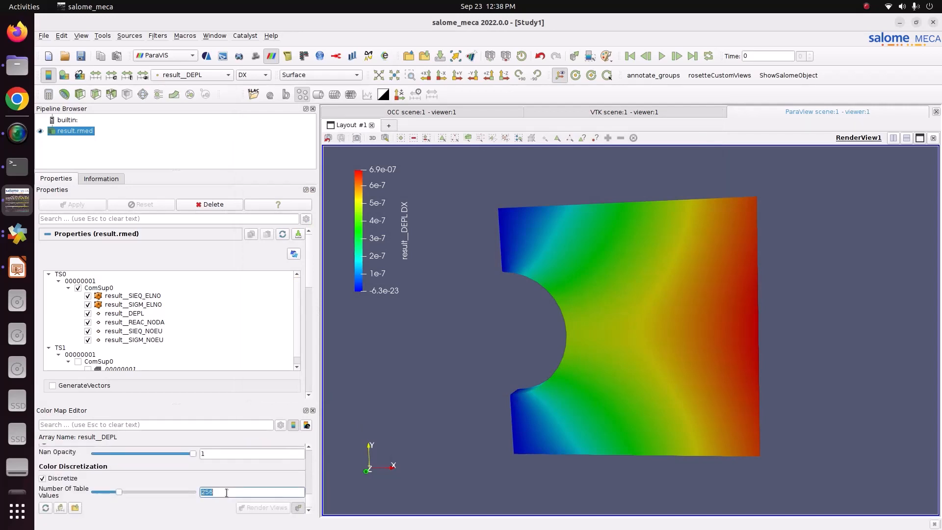
pyautogui.write('12')
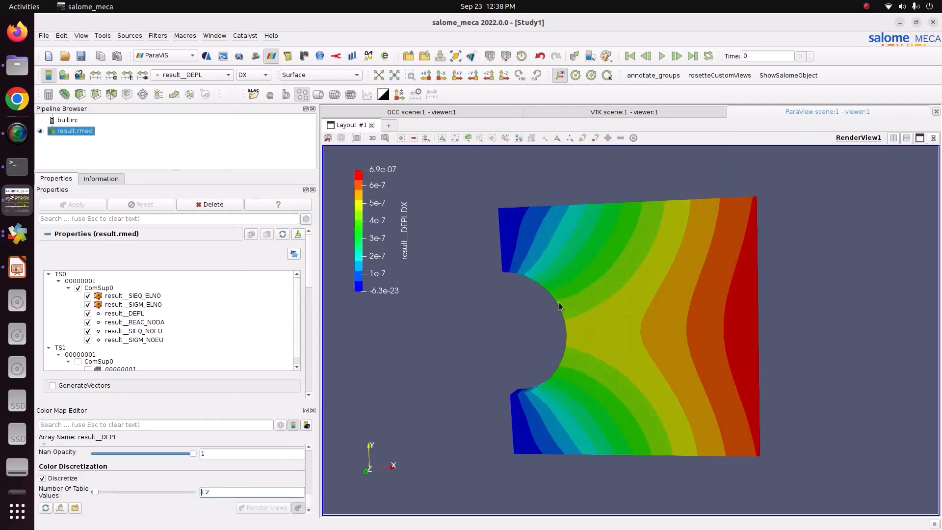
# Switch the render view to a white background and align the camera with the Z axis to face the plate
pyautogui.moveTo(634, 245); pyautogui.dragTo(654, 237)
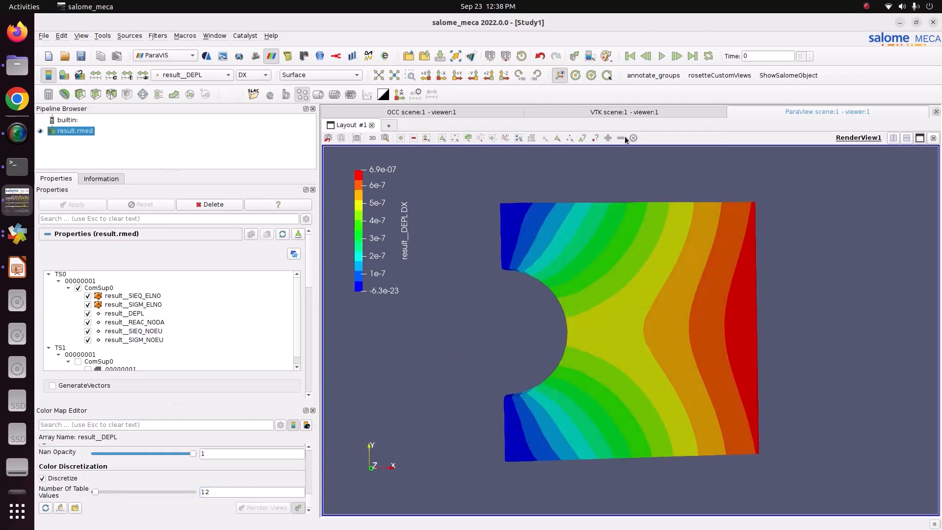
pyautogui.click(606, 58)
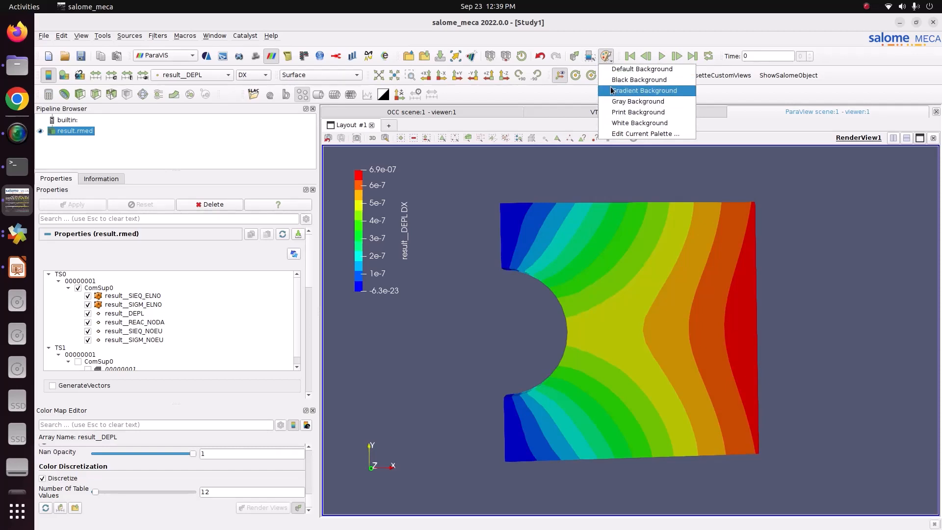
pyautogui.click(611, 121)
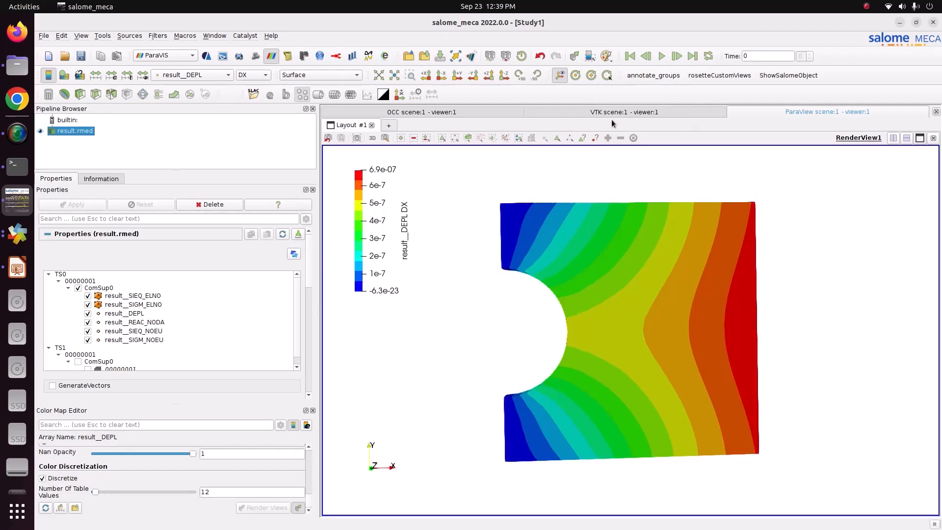
pyautogui.moveTo(610, 221); pyautogui.dragTo(614, 328)
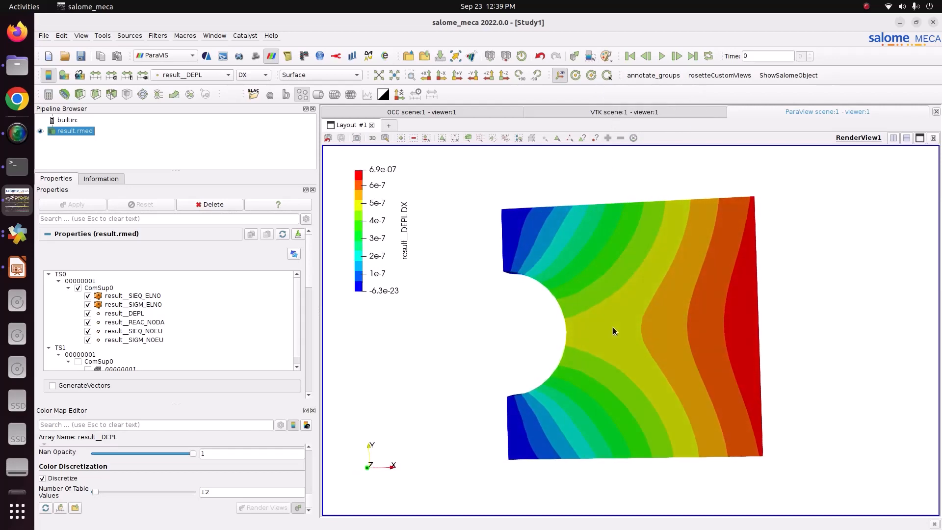
pyautogui.click(503, 75)
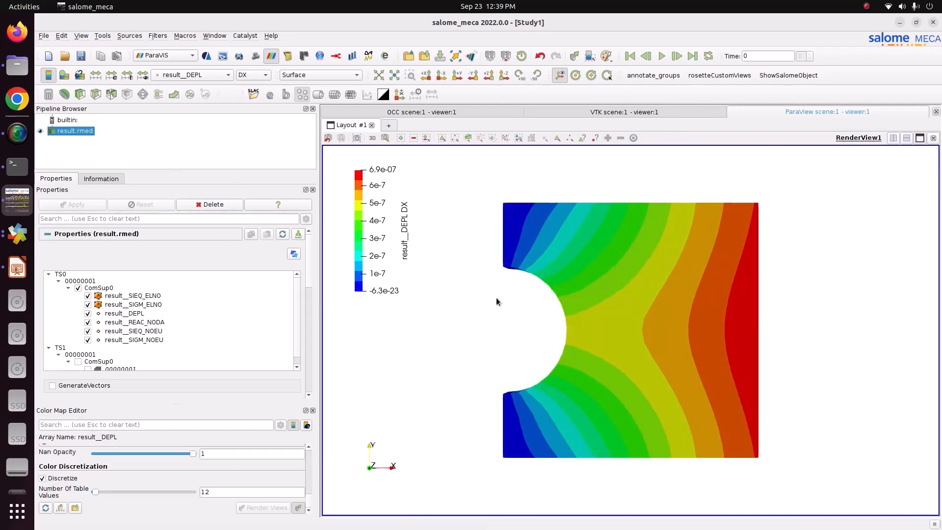
# Color the plate by the SIXX component of result__SIGM_NOEU and move its legend to the hole side of the plate
pyautogui.click(178, 76)
pyautogui.click(185, 107)
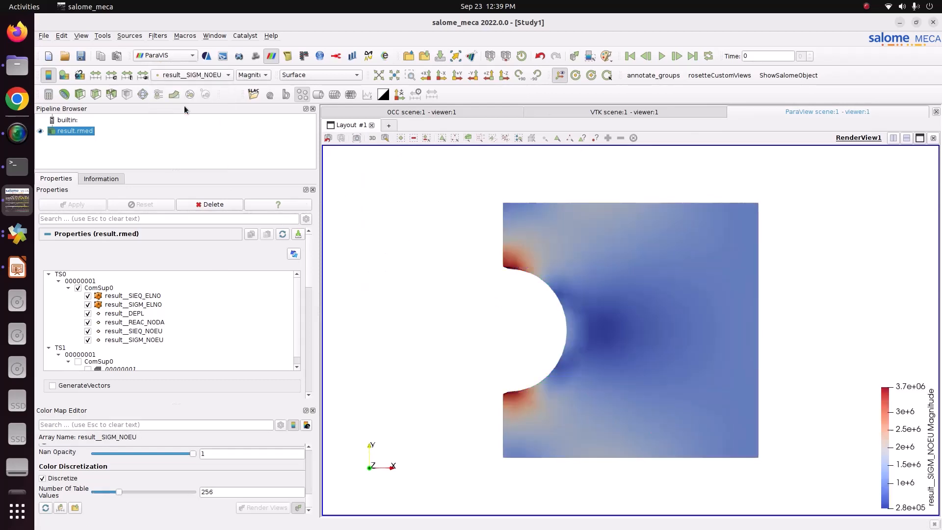
pyautogui.click(251, 78)
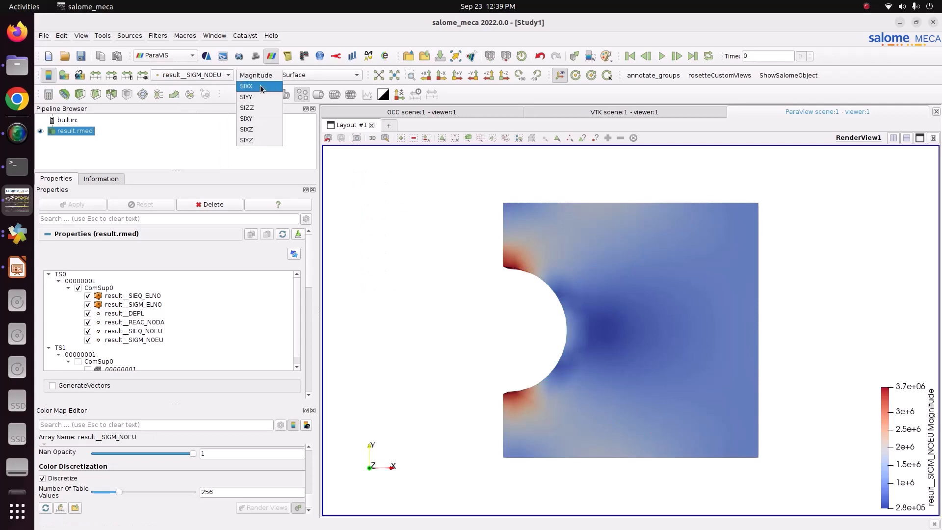
pyautogui.click(260, 87)
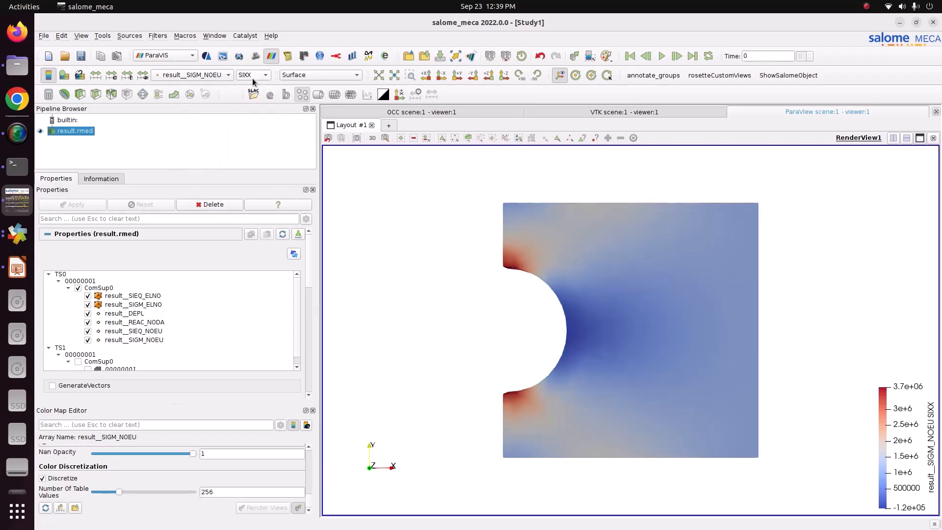
pyautogui.moveTo(902, 444); pyautogui.dragTo(357, 214)
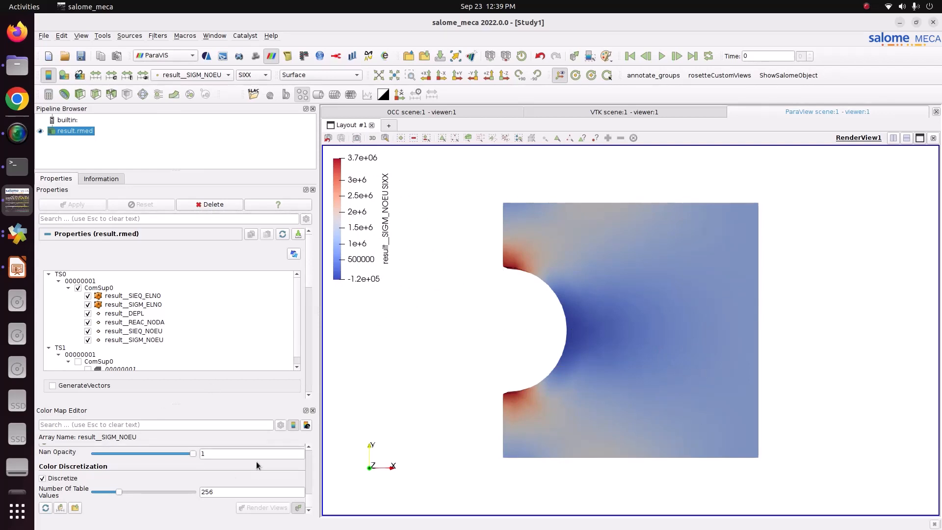
# Set the result__SIGM_NOEU color map to 12 table values and apply the Blue to Red Rainbow preset
pyautogui.doubleClick(234, 491)
pyautogui.write('12')
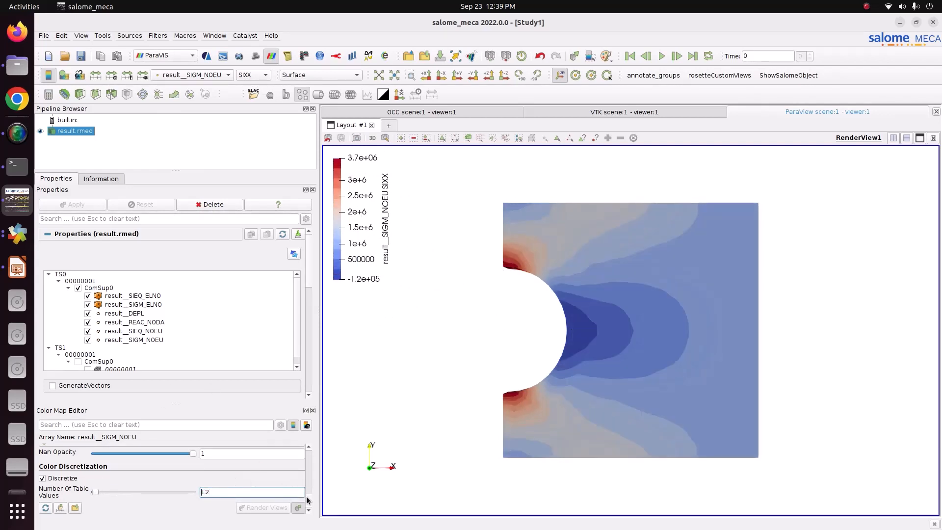
pyautogui.moveTo(309, 505); pyautogui.dragTo(310, 470)
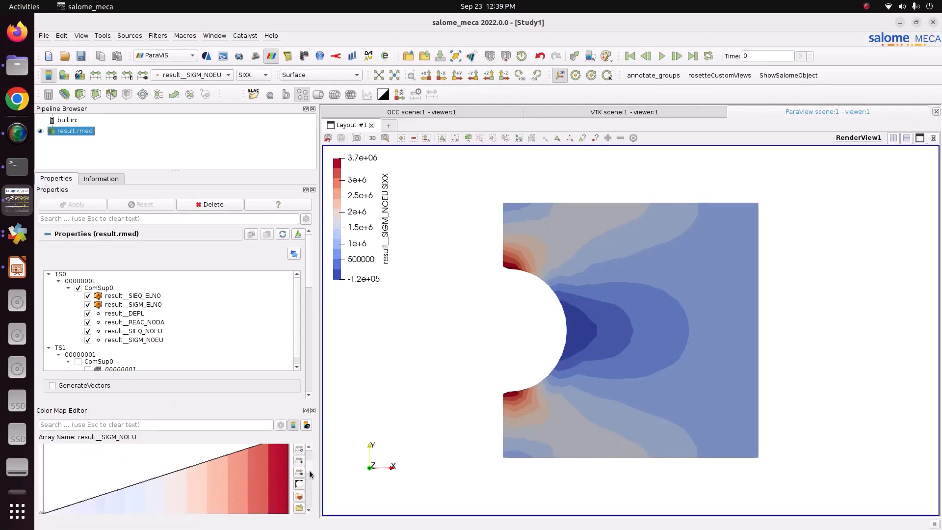
pyautogui.click(299, 498)
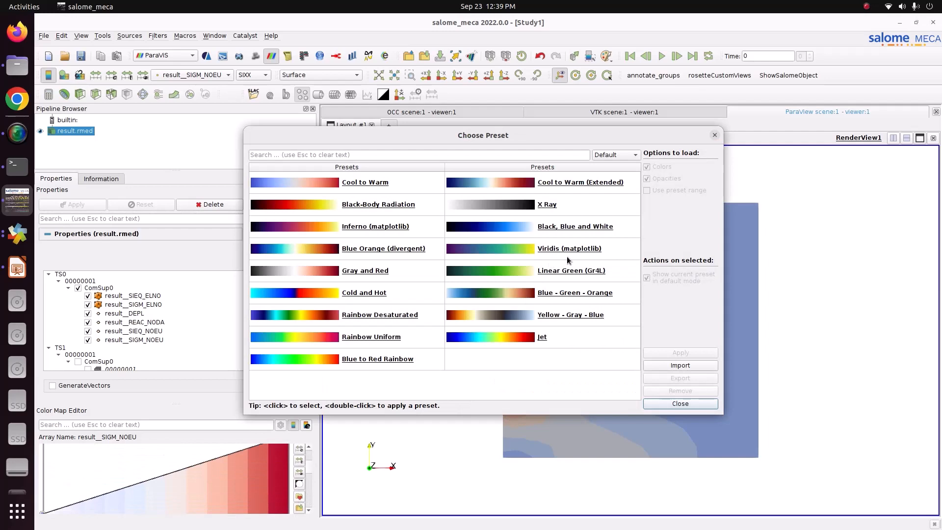
pyautogui.click(608, 156)
pyautogui.click(612, 190)
pyautogui.click(602, 205)
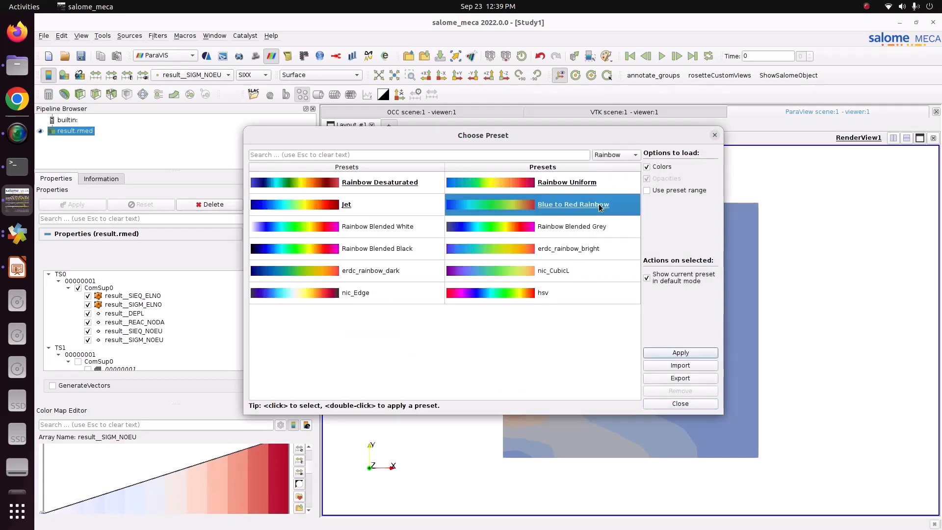
pyautogui.click(687, 352)
pyautogui.click(684, 403)
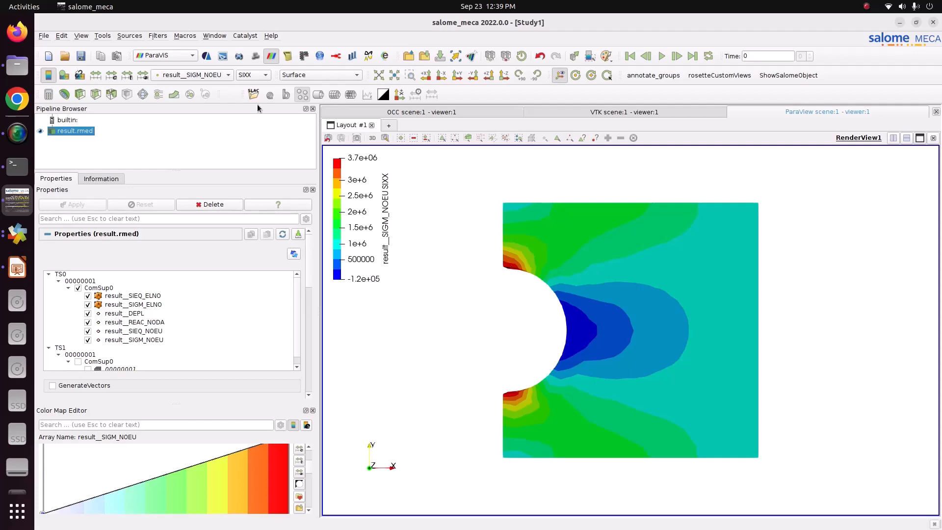
# Color the plate by the VMIS component of result__SIEQ_NOEU
pyautogui.click(217, 77)
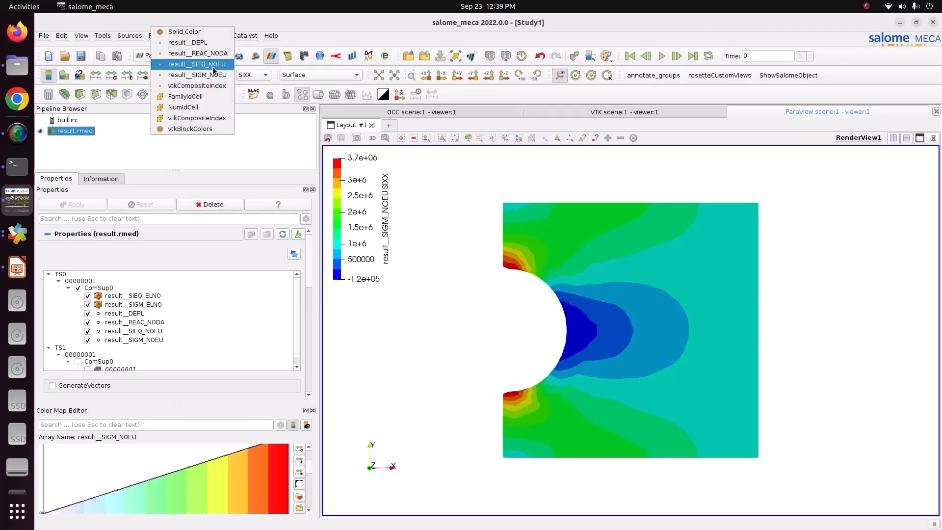
pyautogui.click(213, 70)
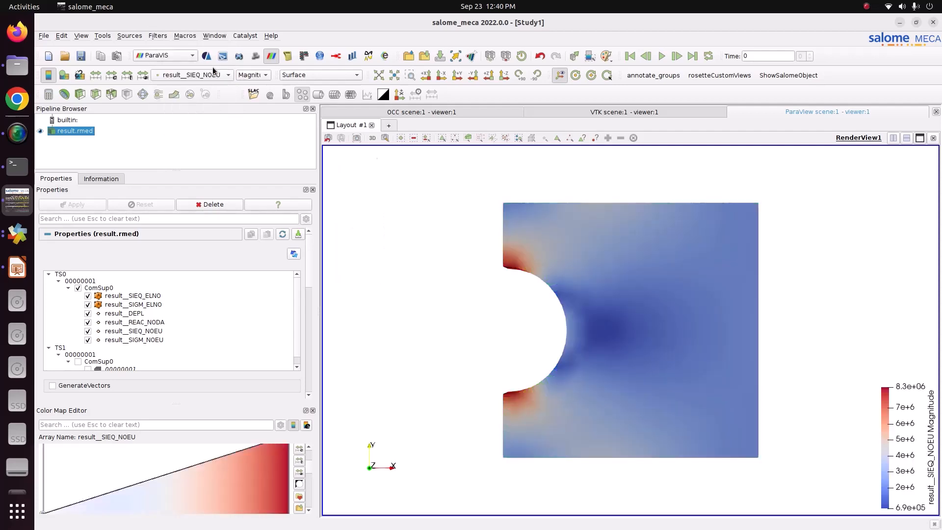
pyautogui.click(254, 75)
pyautogui.click(257, 86)
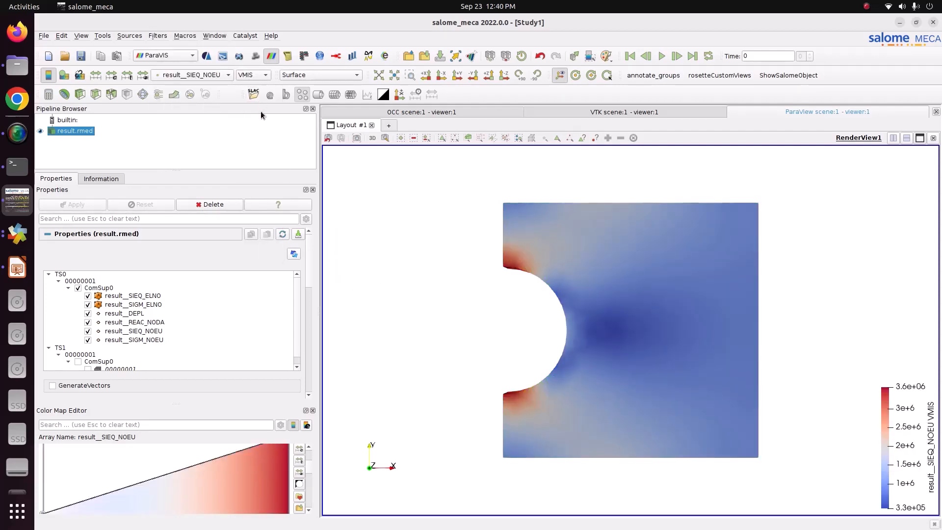
# Apply the Blue to Red Rainbow preset from the Rainbow group to the result__SIEQ_NOEU color map
pyautogui.scroll(-3, 308, 471)
pyautogui.scroll(2, 308, 472)
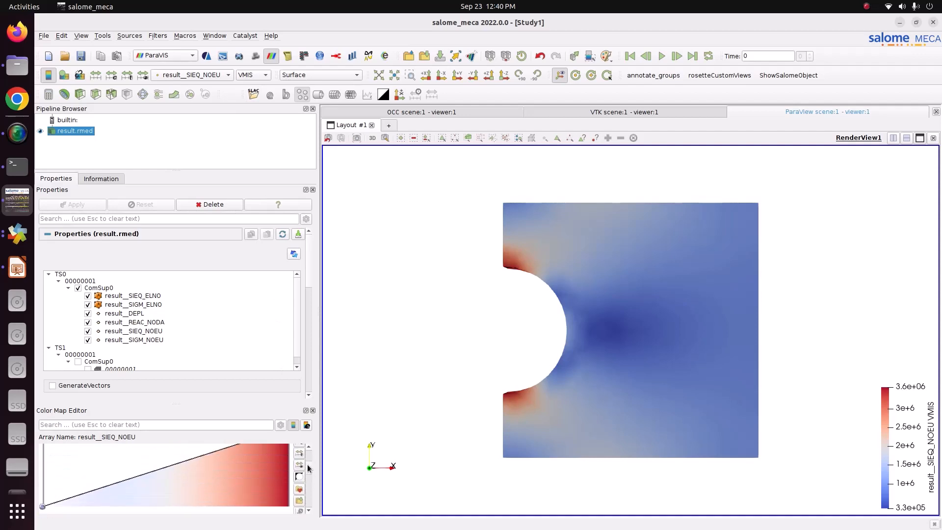
pyautogui.click(298, 493)
pyautogui.click(619, 154)
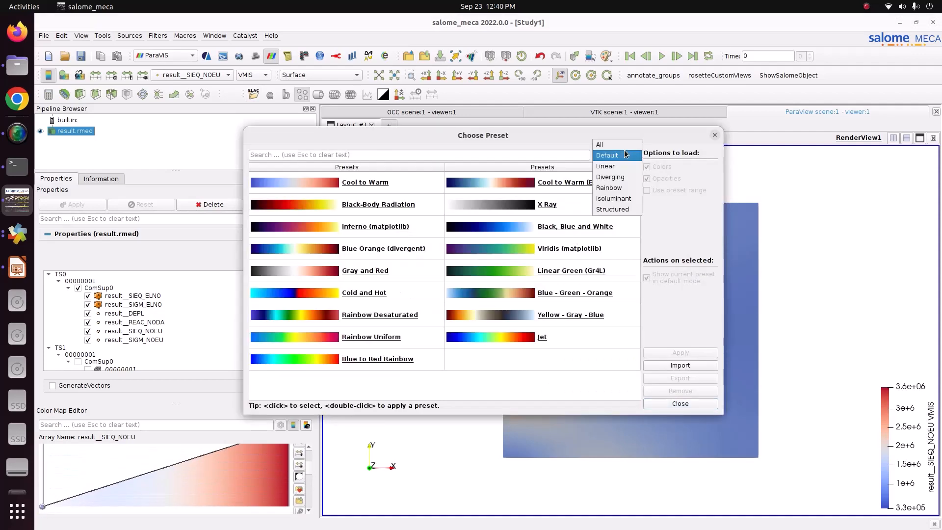
pyautogui.click(619, 184)
pyautogui.click(516, 204)
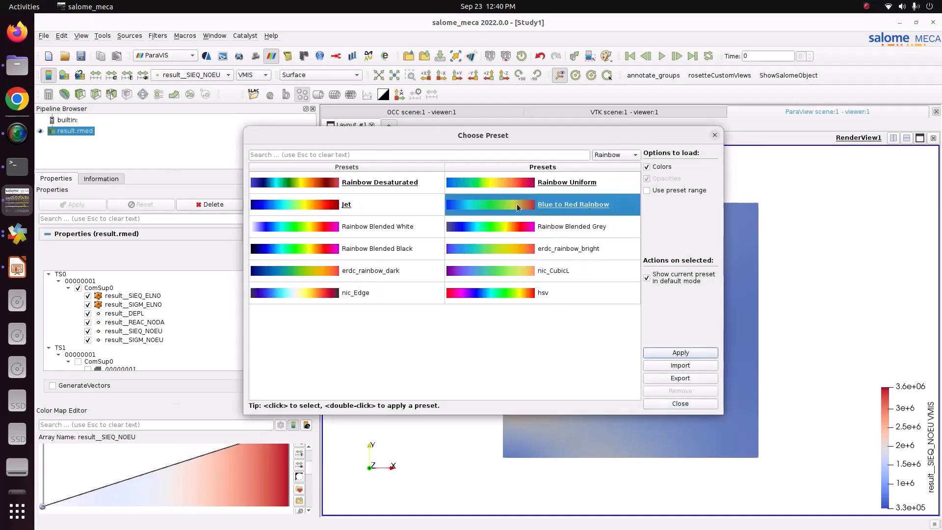
pyautogui.click(679, 352)
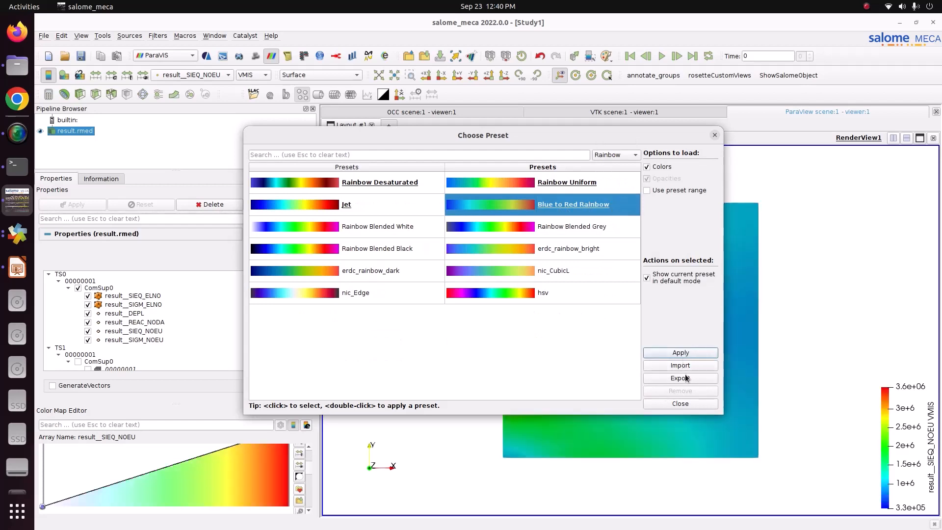
pyautogui.click(680, 403)
# Move the VMIS legend to the hole side of the plate and set its number of table values to 12
pyautogui.moveTo(901, 442); pyautogui.dragTo(353, 218)
pyautogui.scroll(-5, 309, 472)
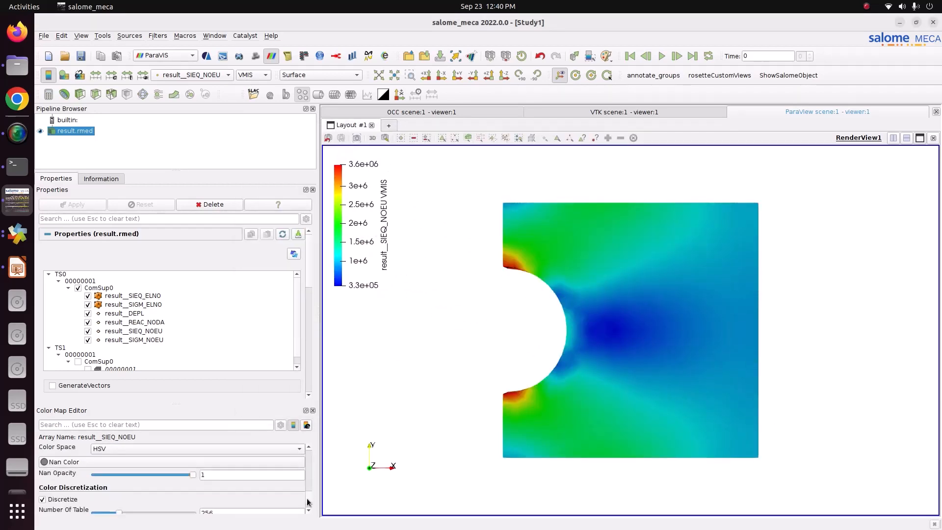
pyautogui.doubleClick(250, 499)
pyautogui.write('12')
pyautogui.press('Return')
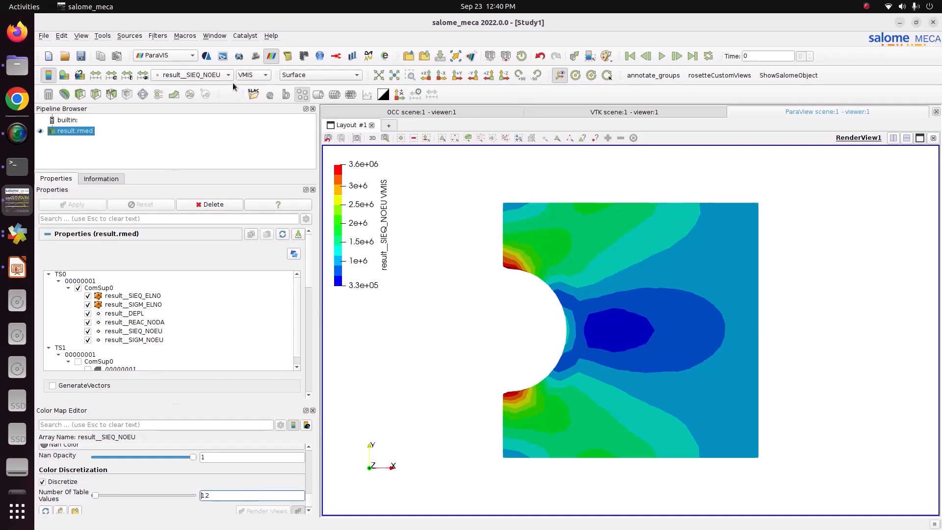
# Color the plate by the DX component of result__DEPL and adjust the position of its legend beside the hole
pyautogui.click(216, 75)
pyautogui.click(211, 53)
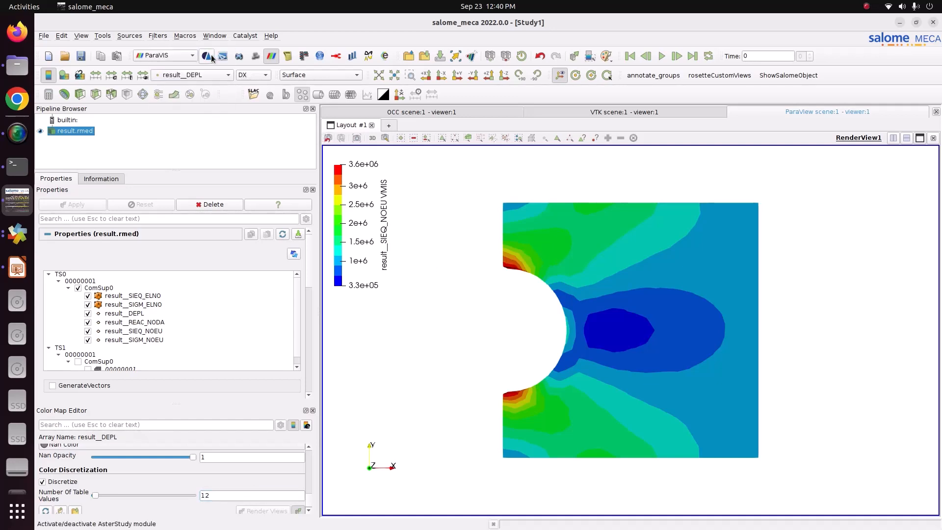
pyautogui.moveTo(367, 215); pyautogui.dragTo(359, 215)
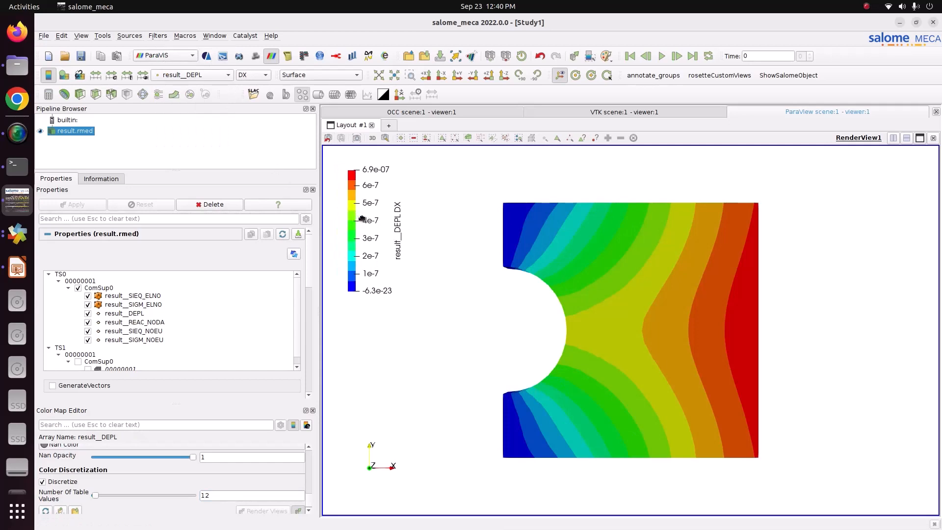
# Warp result.rmed by the result__DEPL vector with a scale factor of about 18718
pyautogui.click(174, 95)
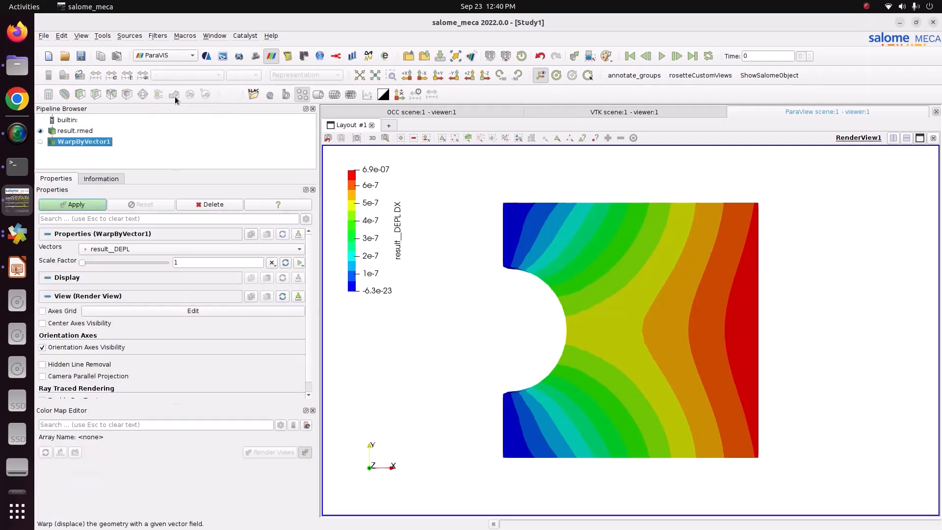
pyautogui.moveTo(82, 262); pyautogui.dragTo(125, 262)
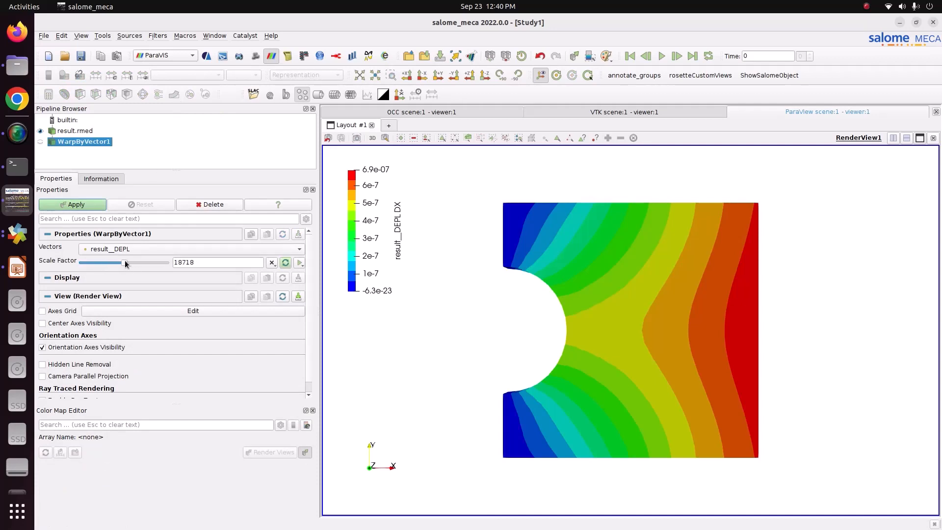
pyautogui.click(86, 207)
pyautogui.moveTo(540, 316); pyautogui.dragTo(549, 318)
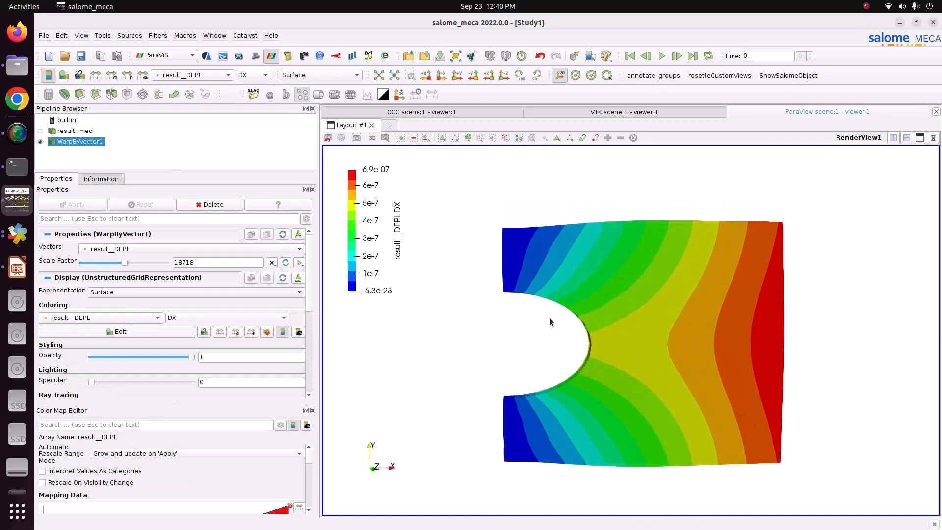
# Create an animation track for the warp scale factor with 20 frames, keeping the default keyframes
pyautogui.click(298, 266)
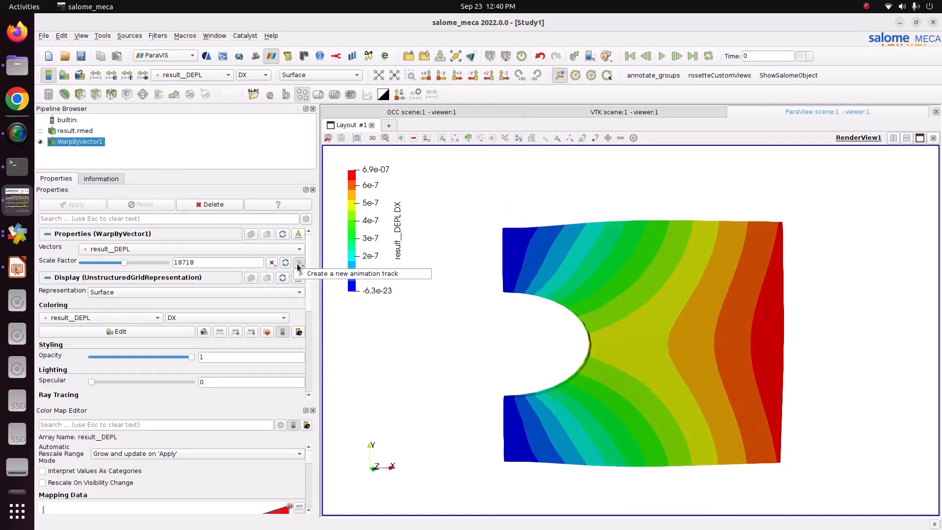
pyautogui.click(304, 273)
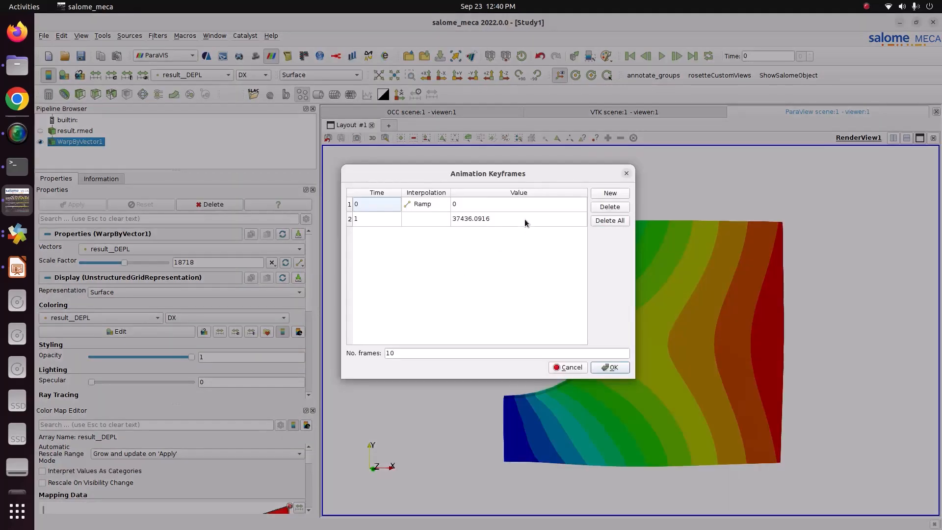
pyautogui.doubleClick(466, 352)
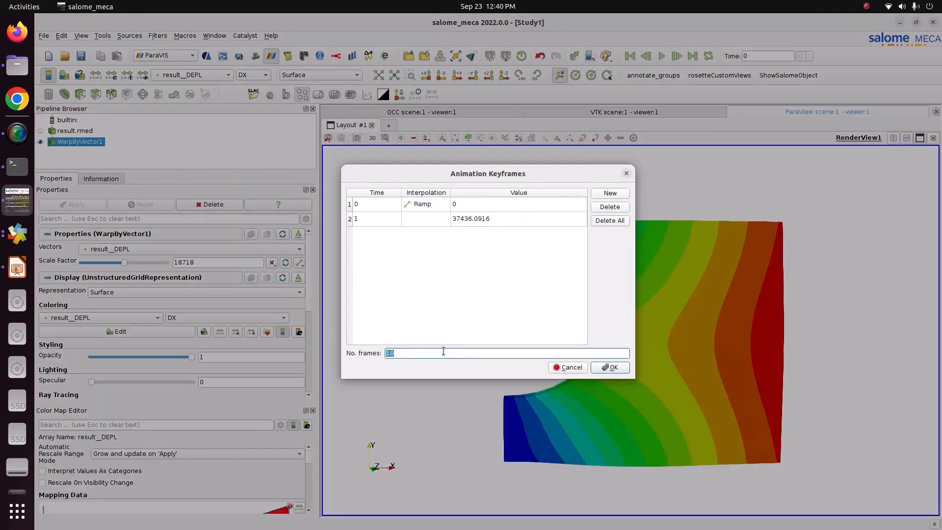
pyautogui.write('20')
pyautogui.click(612, 367)
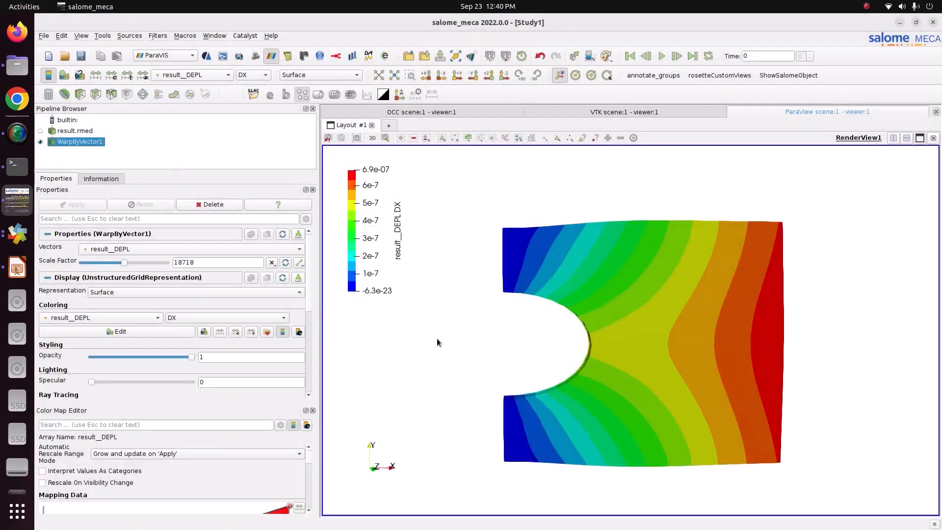
# Play the warp animation from the first frame, pause it, and rewind to the start with looping turned off
pyautogui.click(631, 58)
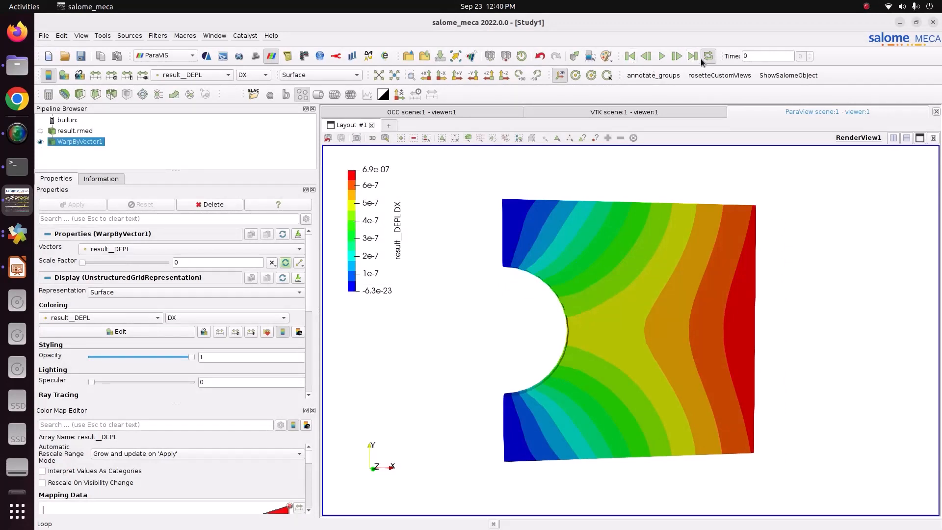
pyautogui.click(663, 57)
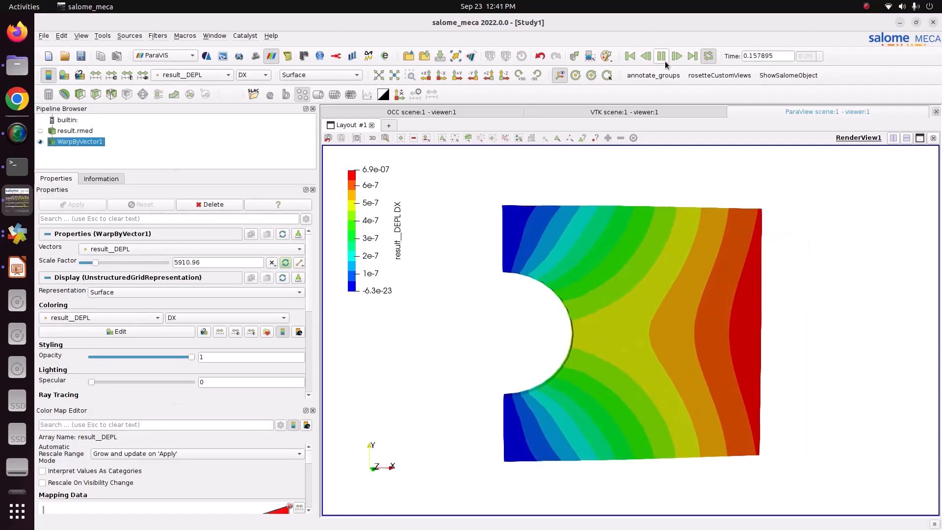
pyautogui.click(663, 59)
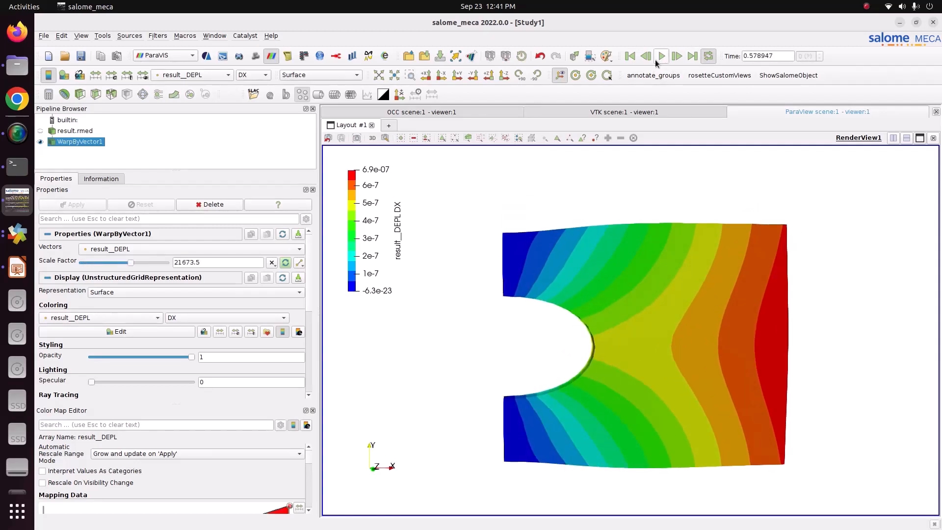
pyautogui.click(630, 56)
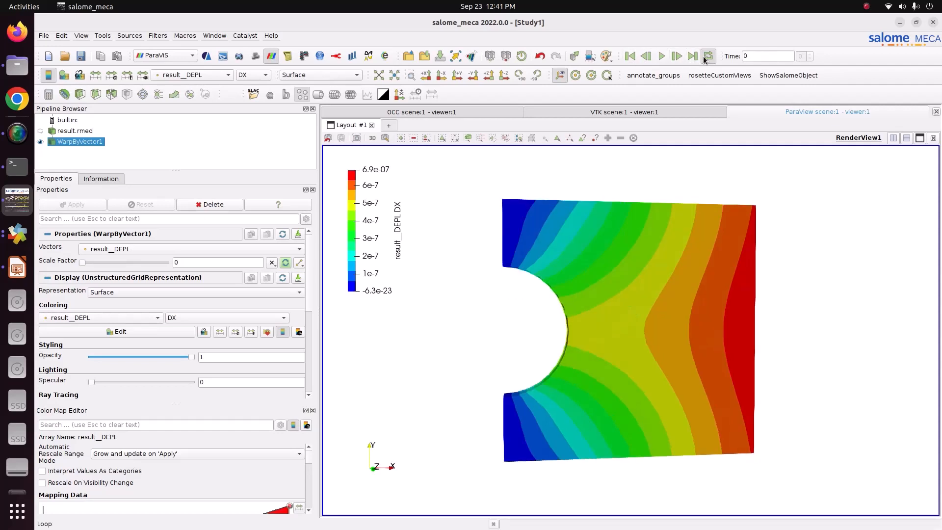
pyautogui.click(708, 56)
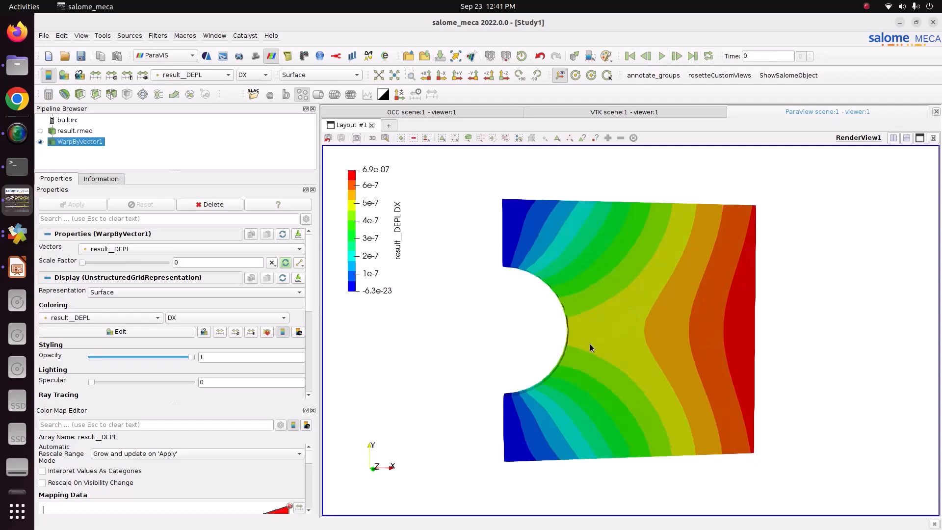
pyautogui.moveTo(590, 343); pyautogui.dragTo(560, 347)
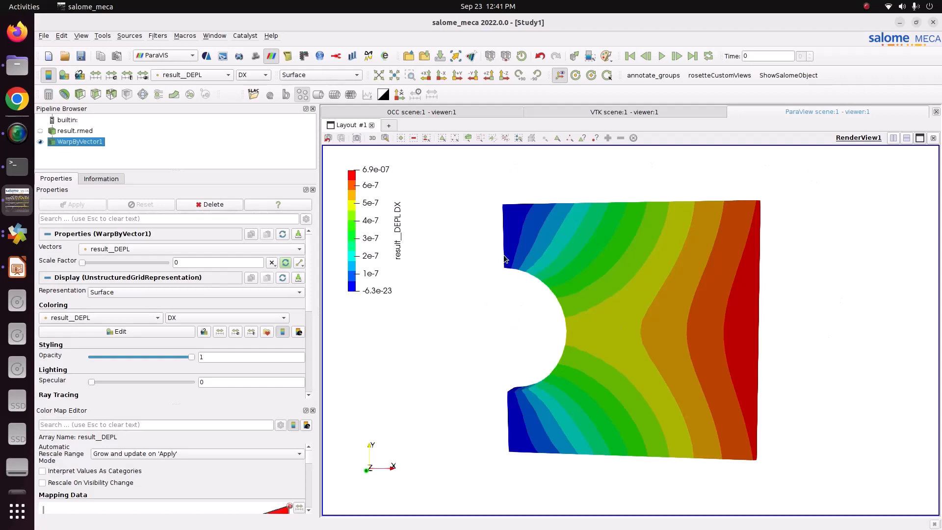
pyautogui.moveTo(519, 275); pyautogui.dragTo(546, 272)
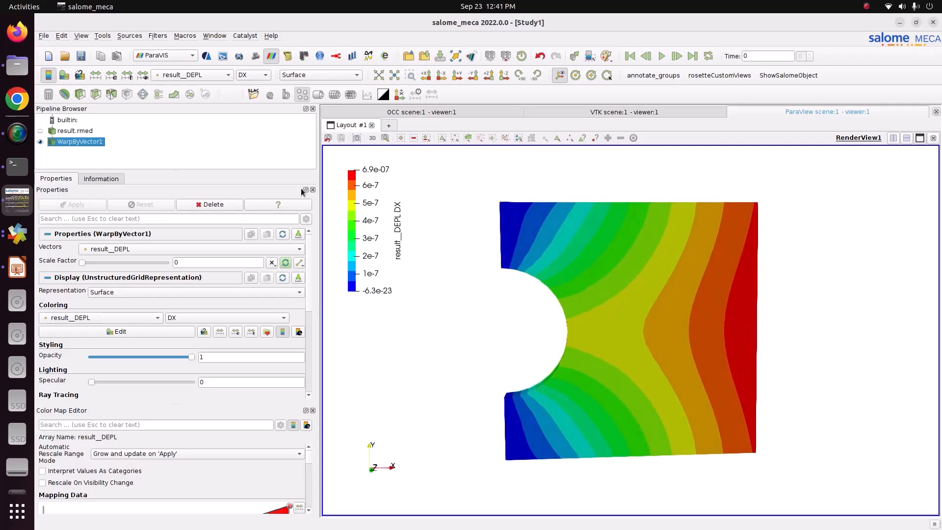